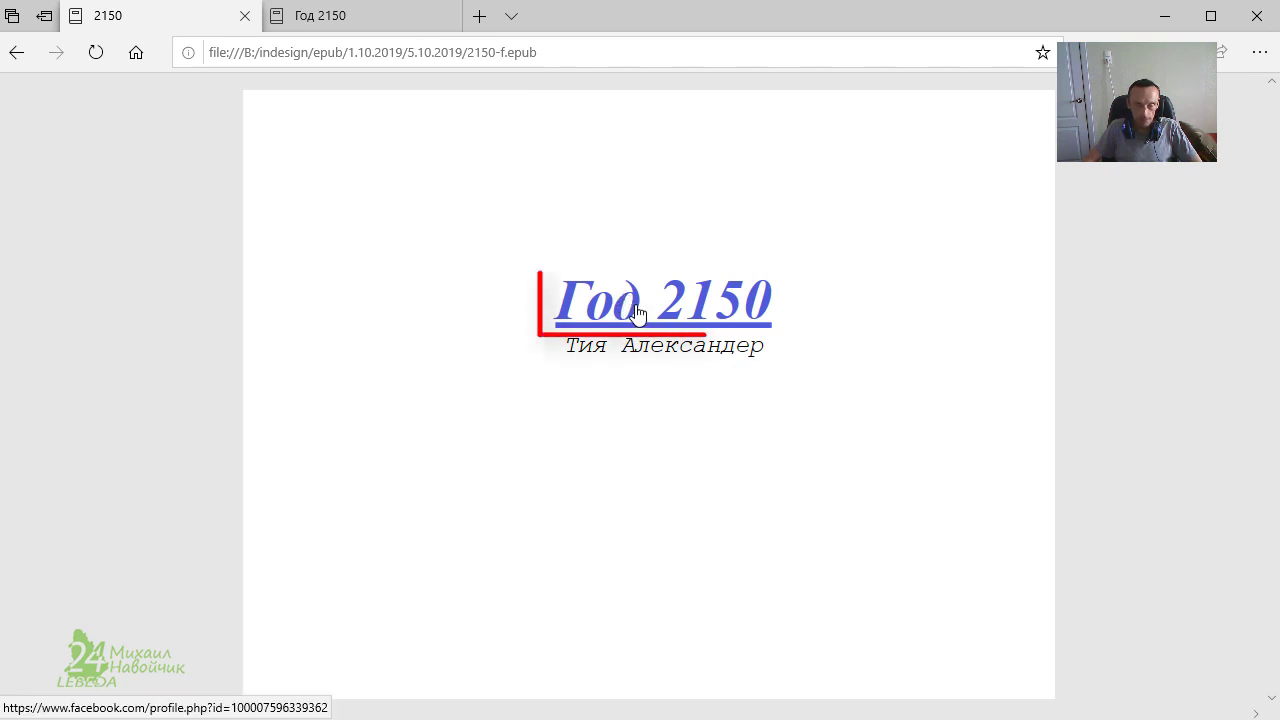
Test the hyperlink on the title "Год 2150" in 2150-f.epub, close the linked page and return to the book
click(764, 313)
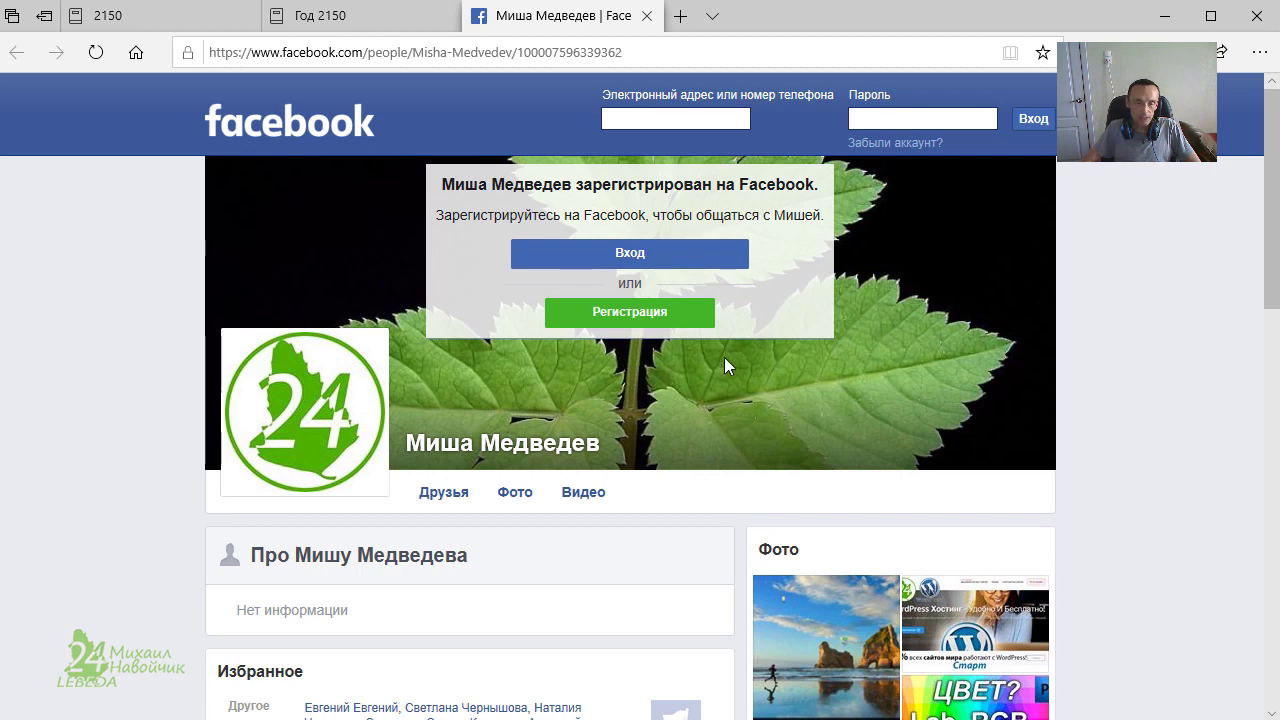
click(648, 18)
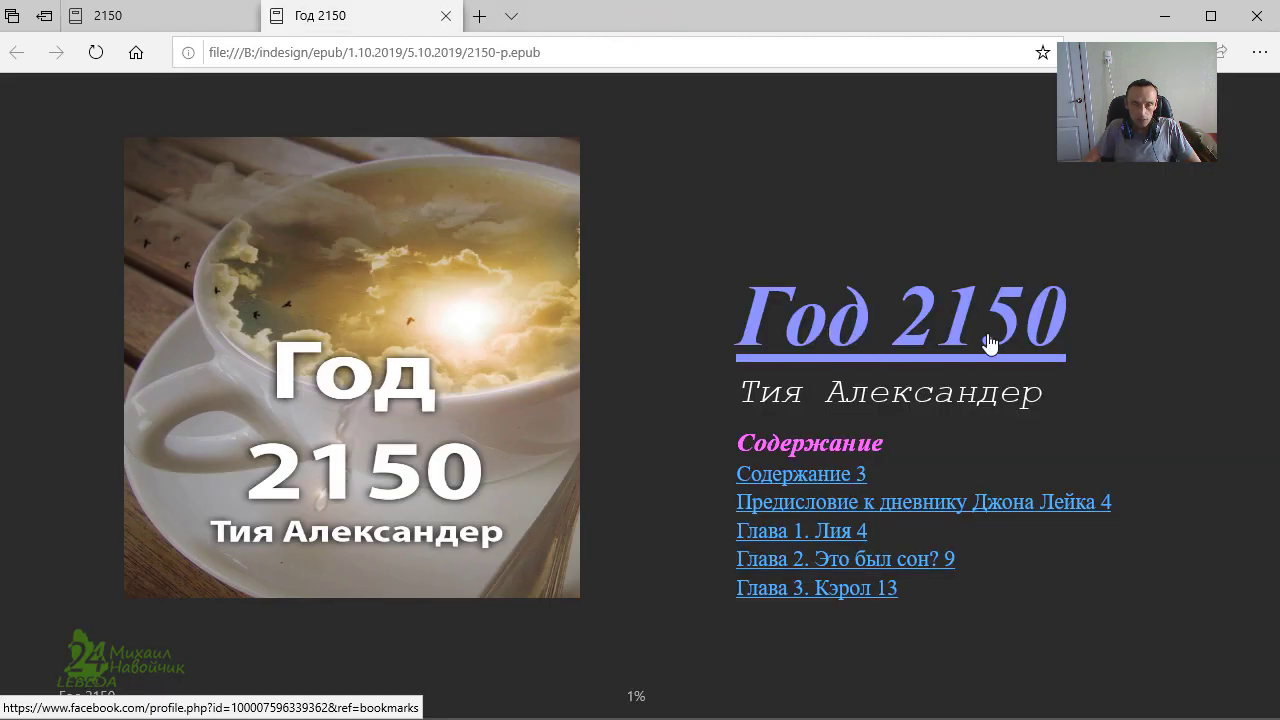
click(194, 18)
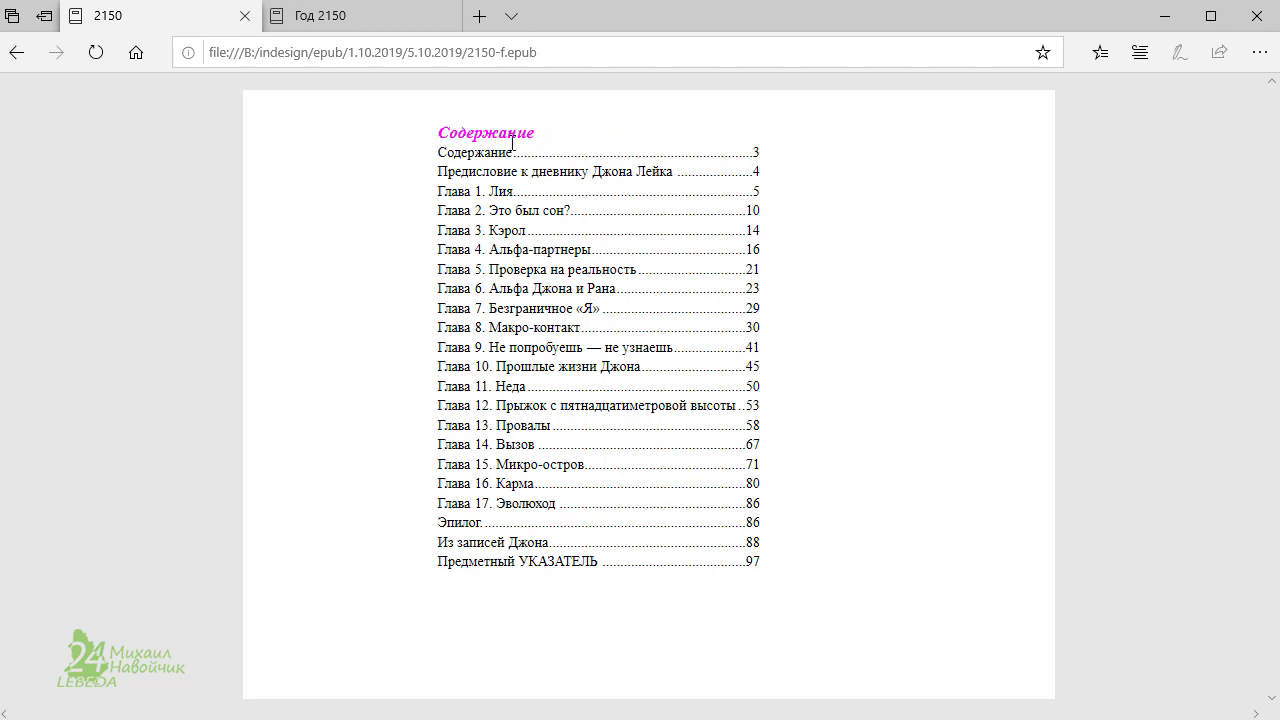
Switch to 2150-p.epub and page through its opening chapters to examine the reflowable layout
key(ctrl+Tab)
click(1256, 444)
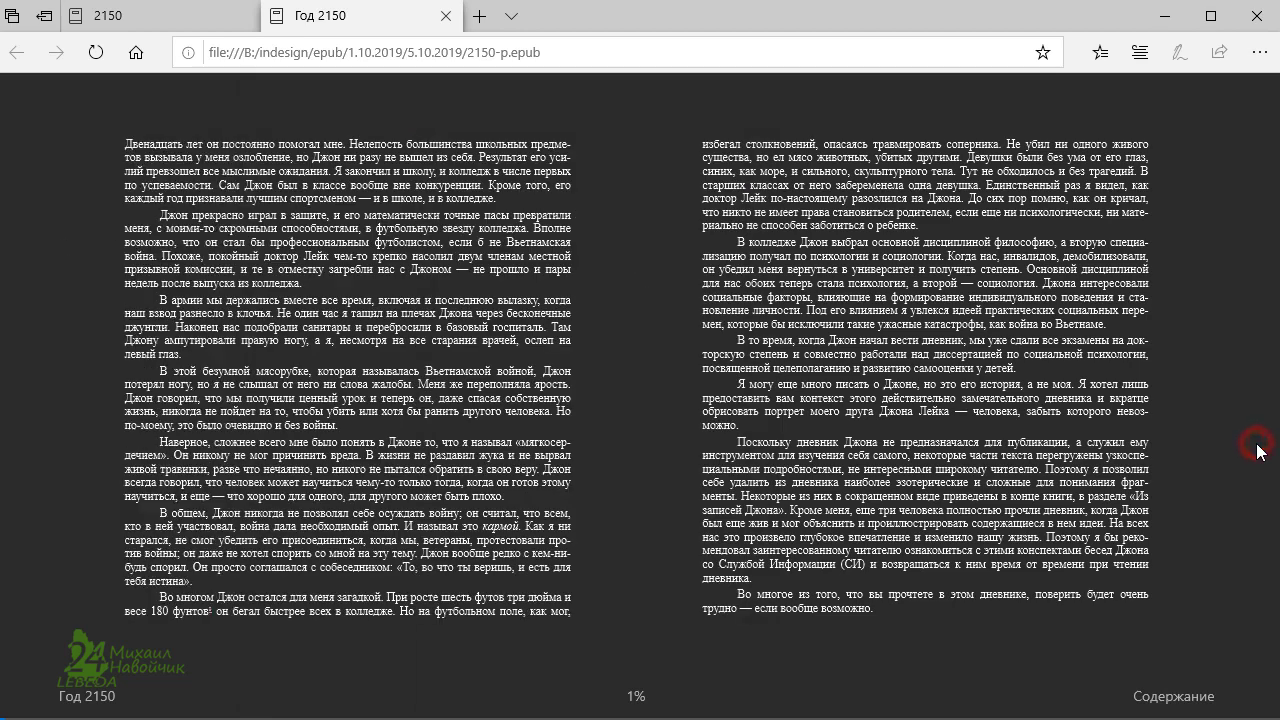
click(1257, 448)
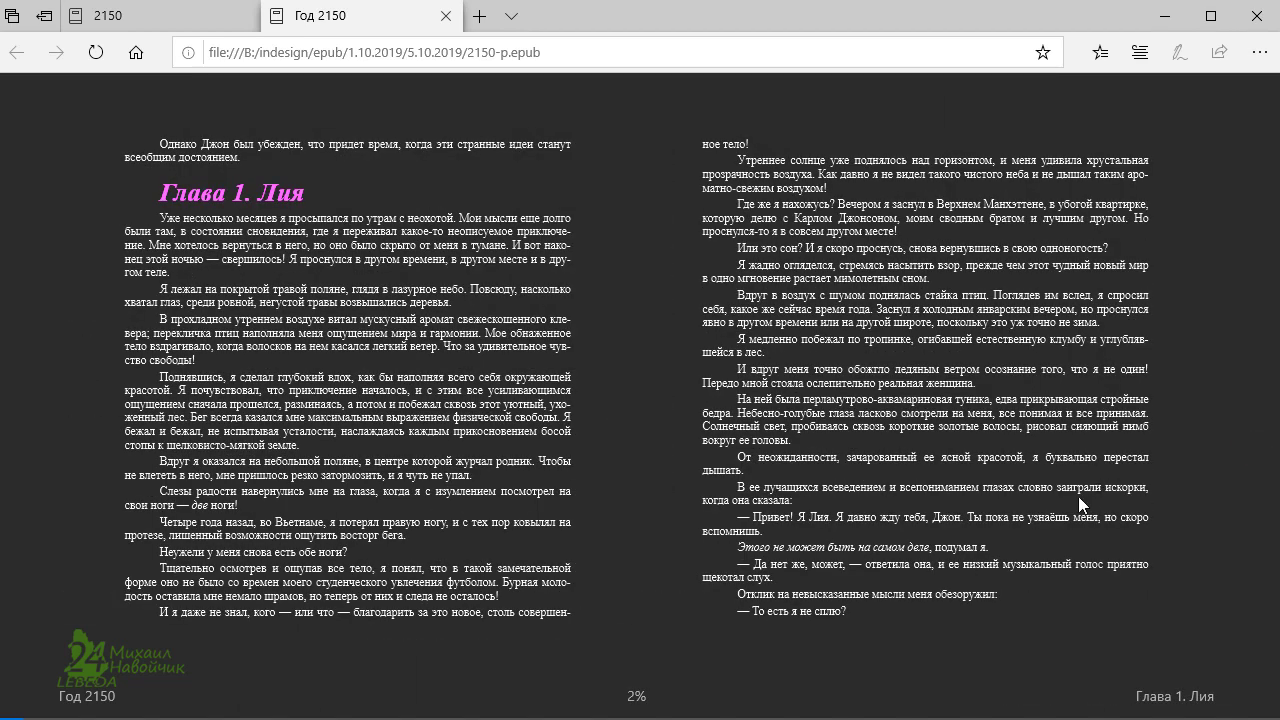
click(1190, 374)
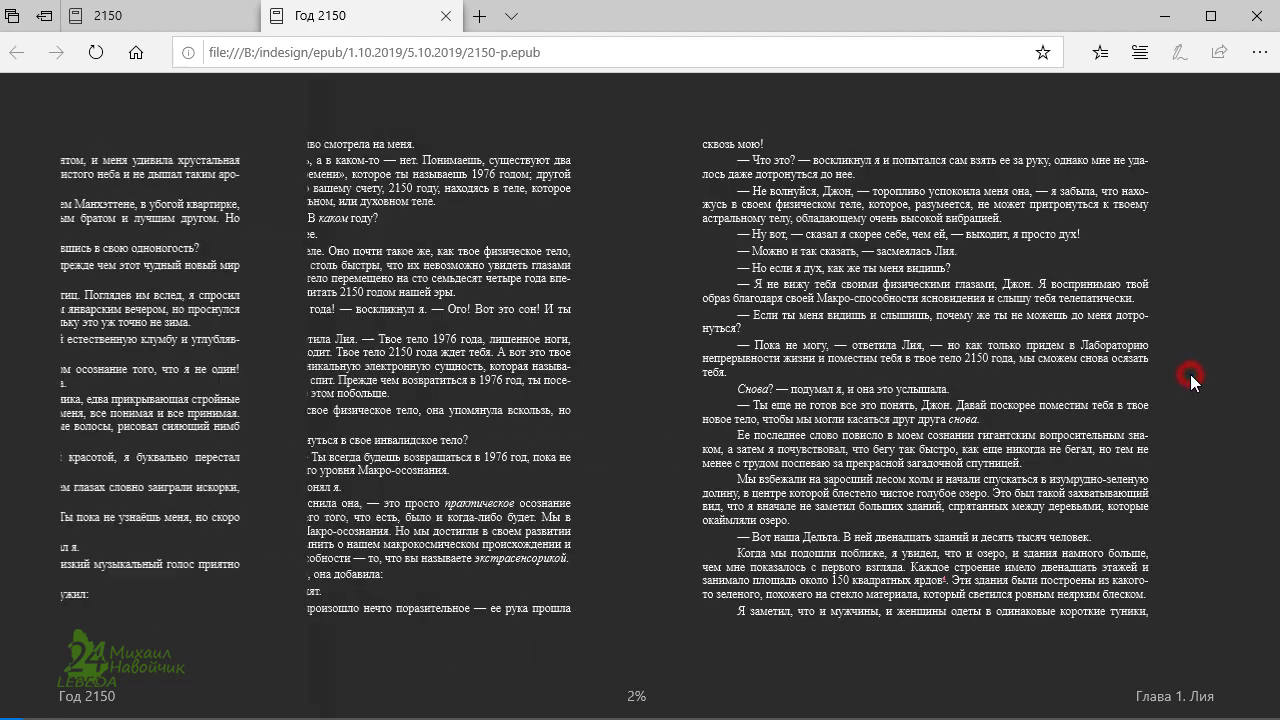
click(1190, 374)
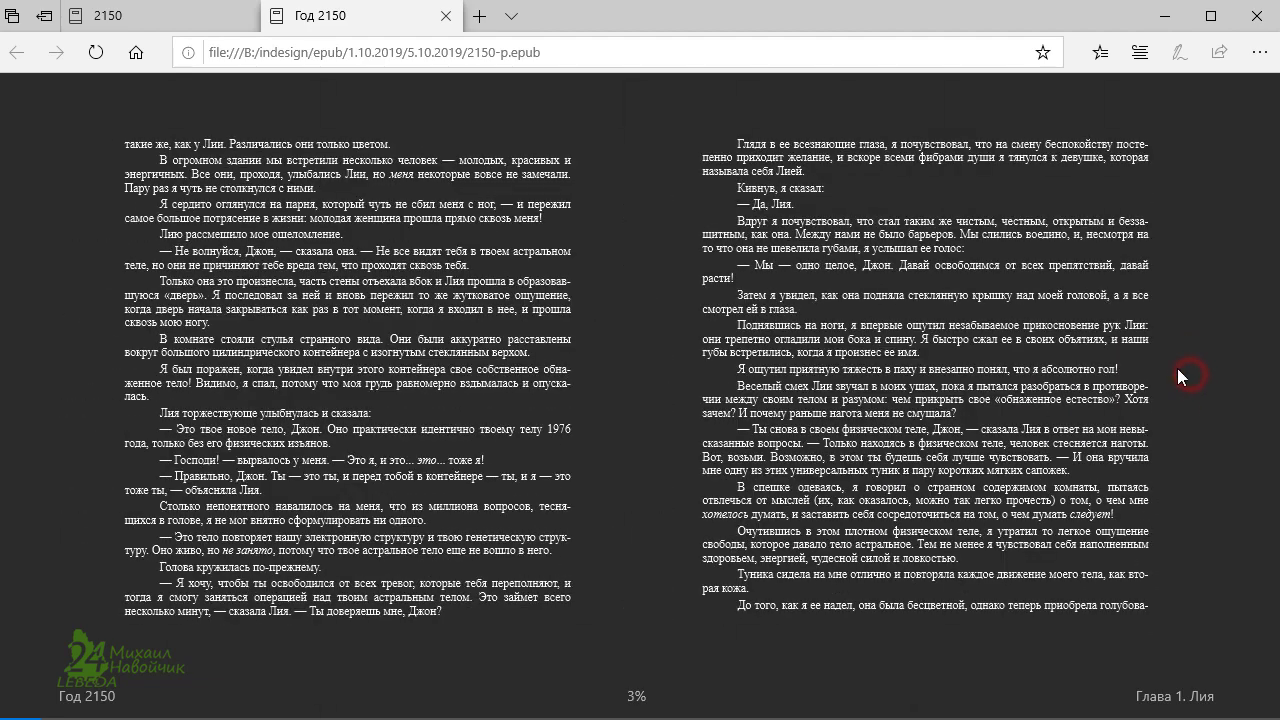
click(1221, 405)
click(1215, 403)
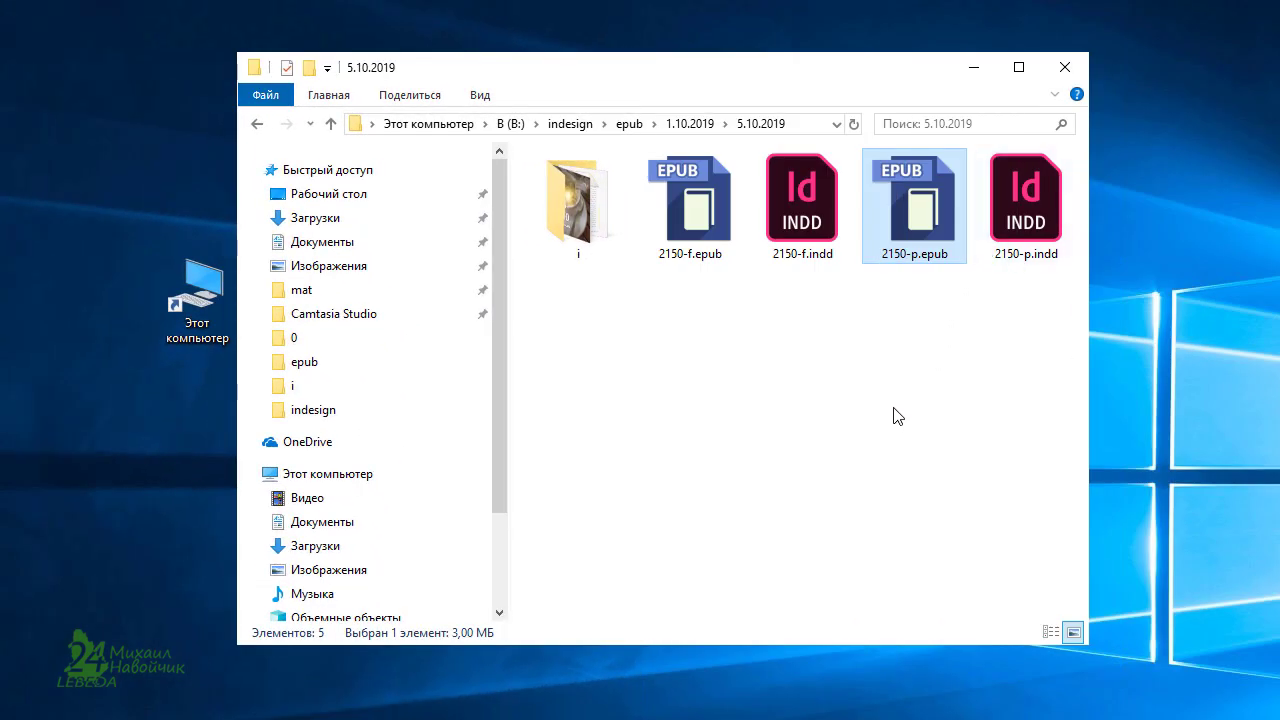
drag(812, 78, 811, 90)
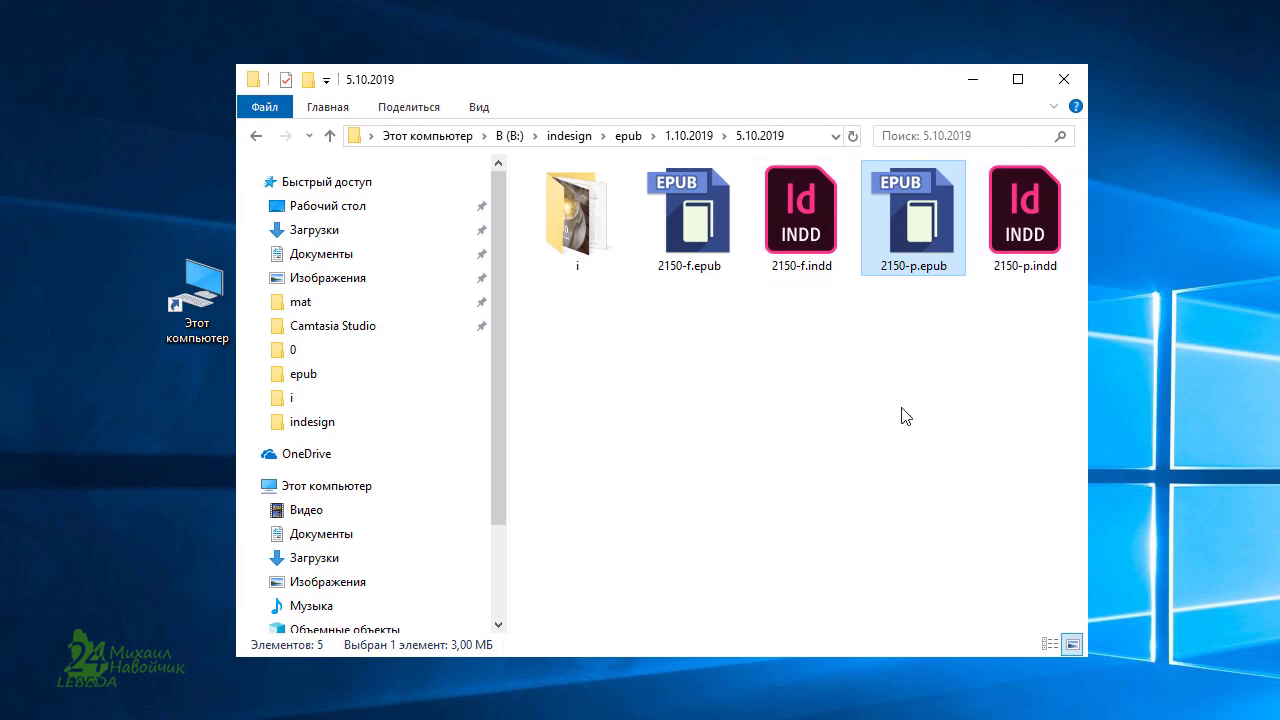
click(717, 232)
click(918, 234)
click(813, 245)
click(1030, 250)
click(785, 255)
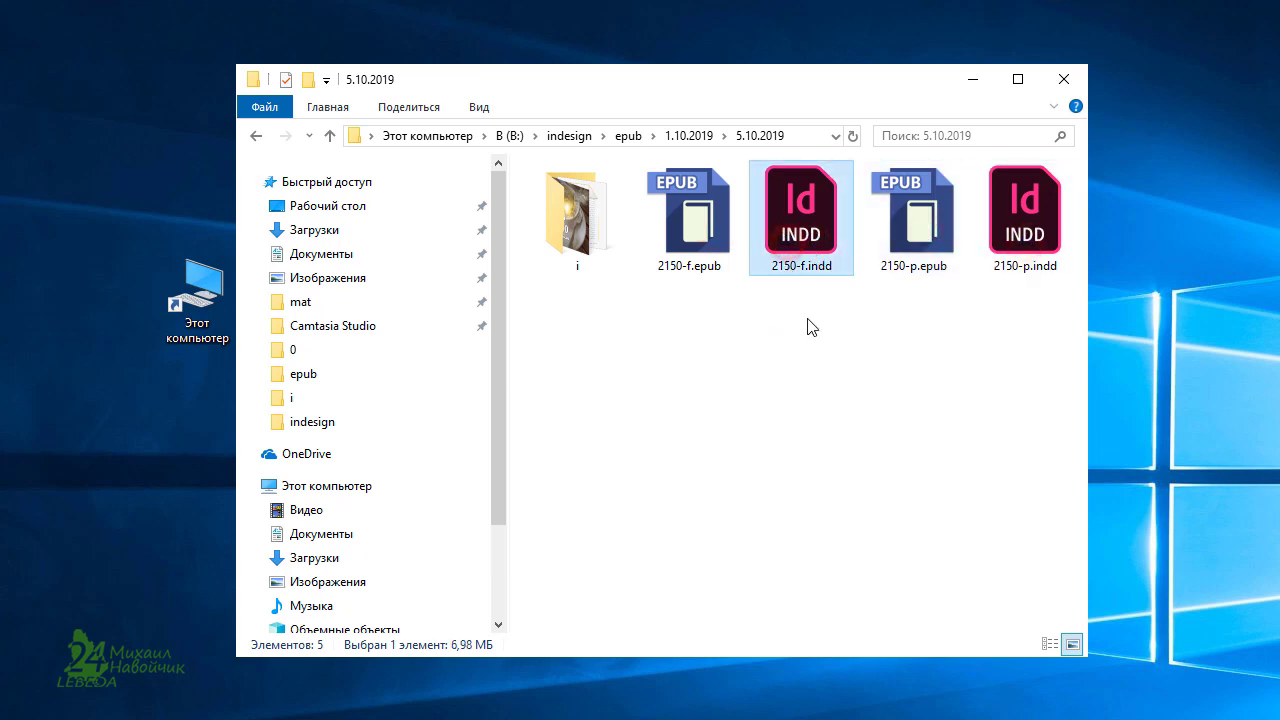
click(716, 255)
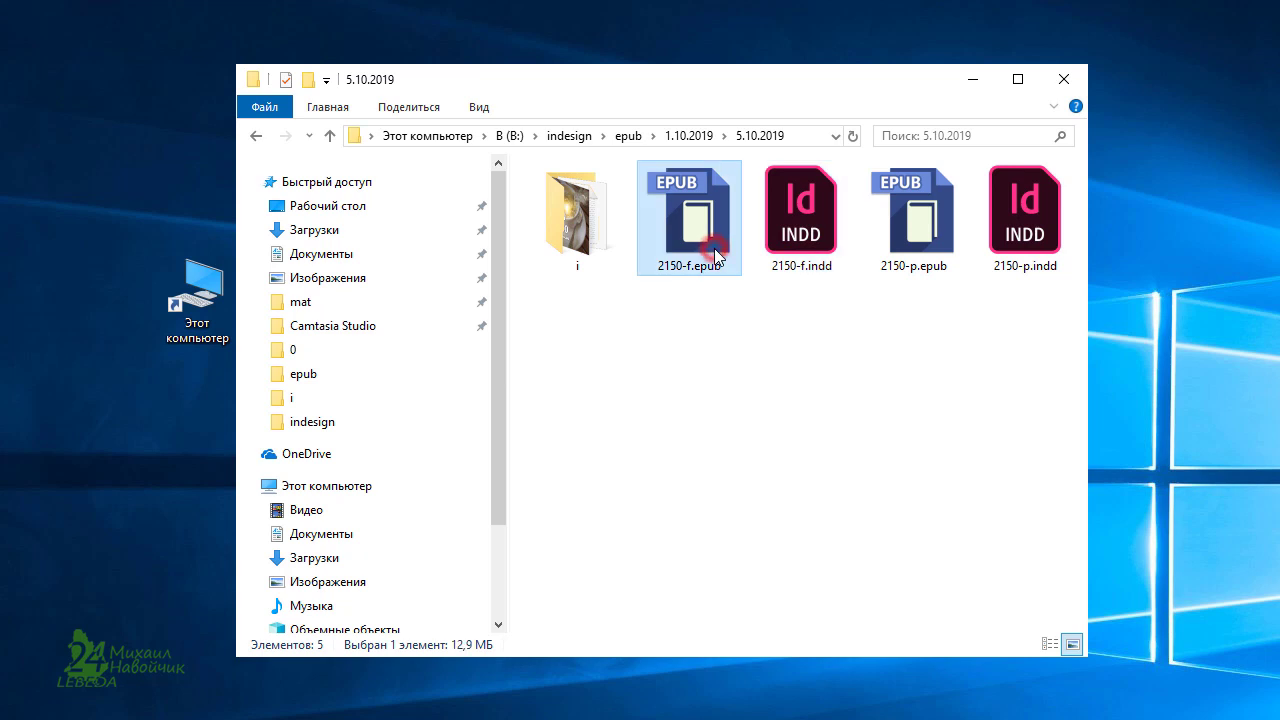
click(900, 254)
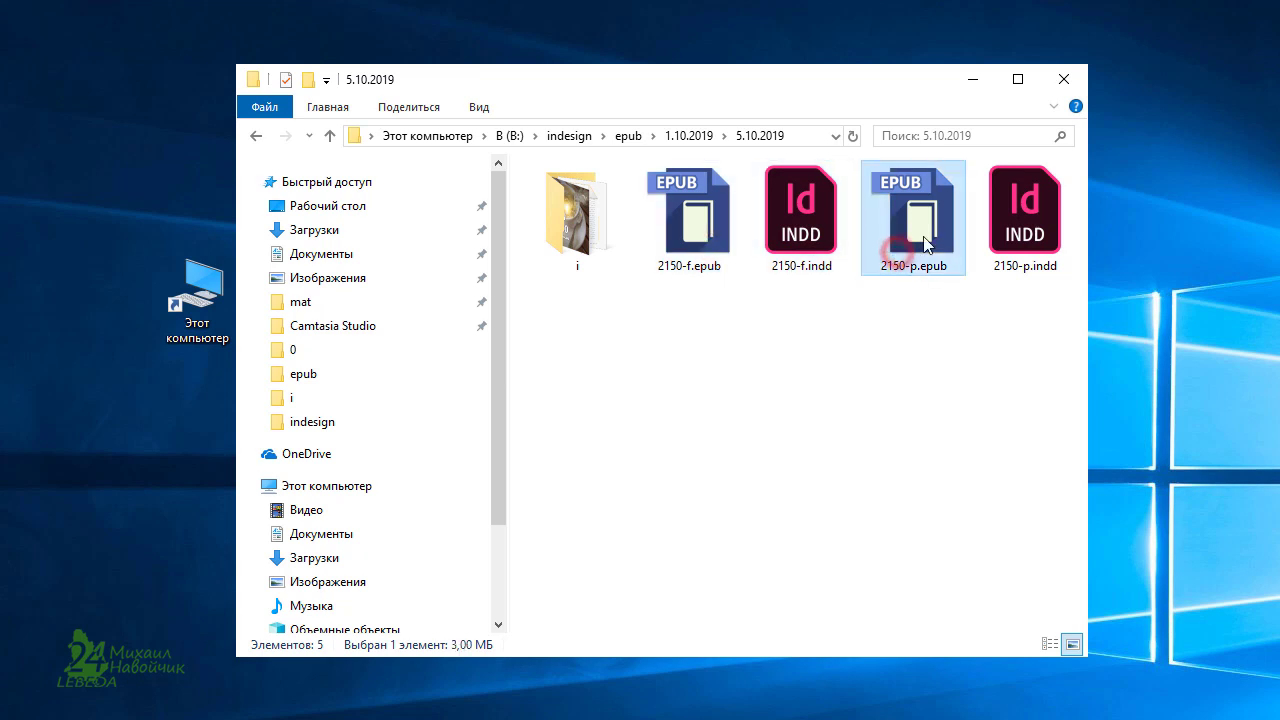
click(722, 238)
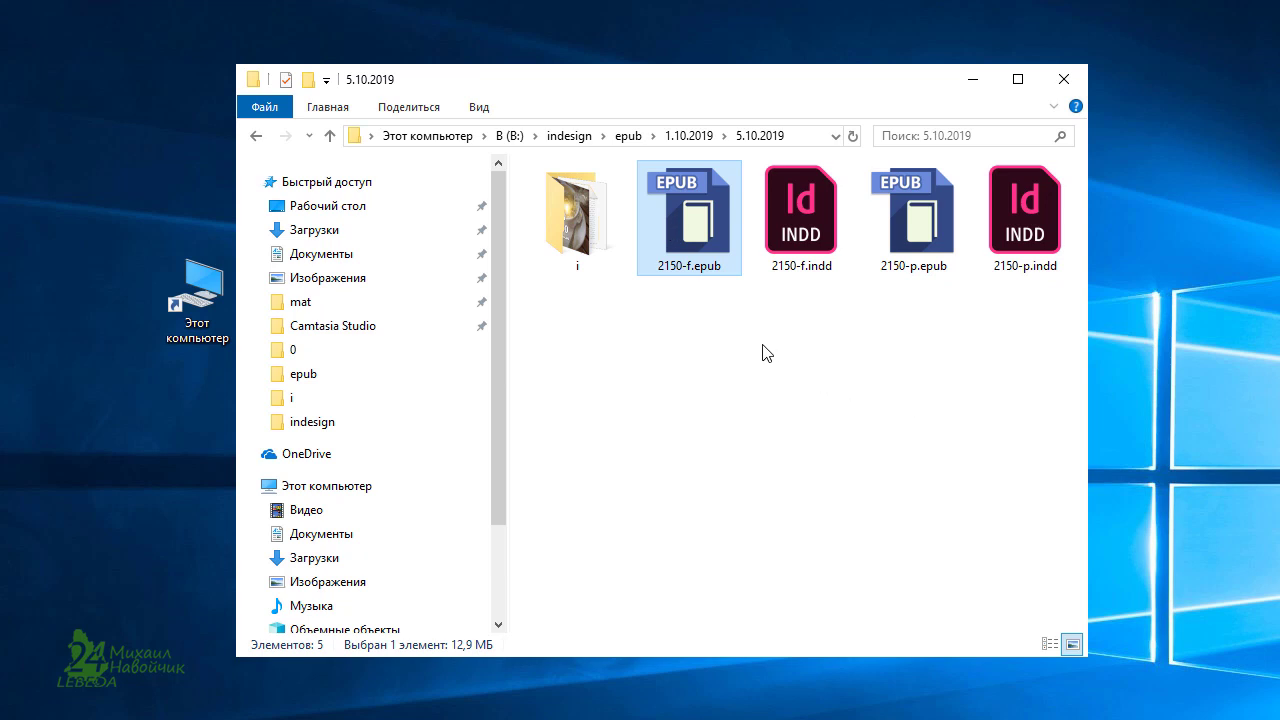
click(910, 230)
click(692, 238)
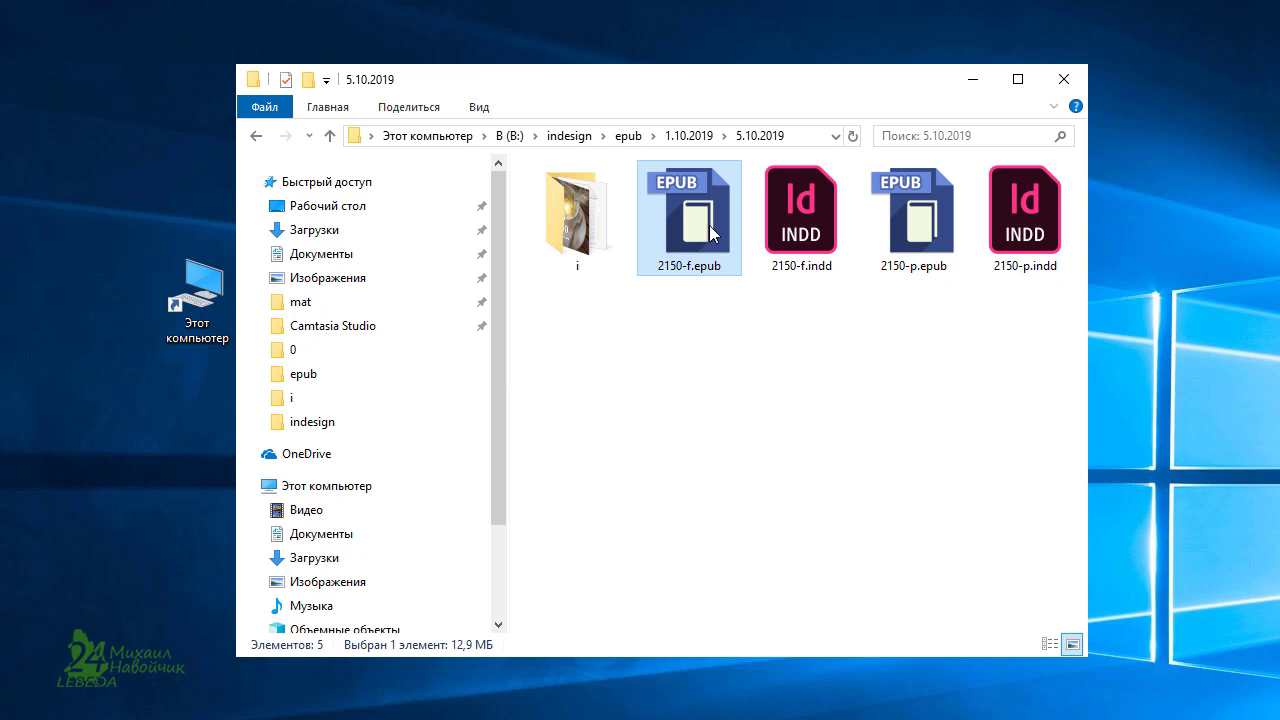
mouse_move(707, 222)
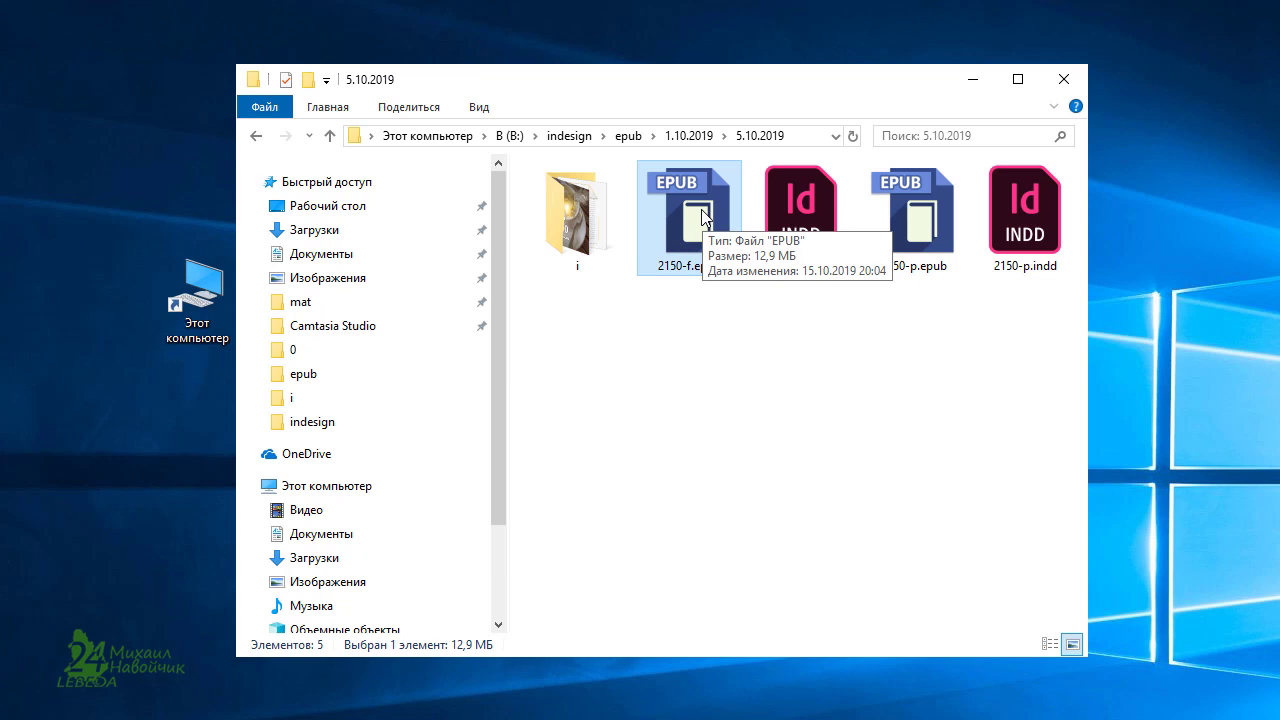
click(746, 339)
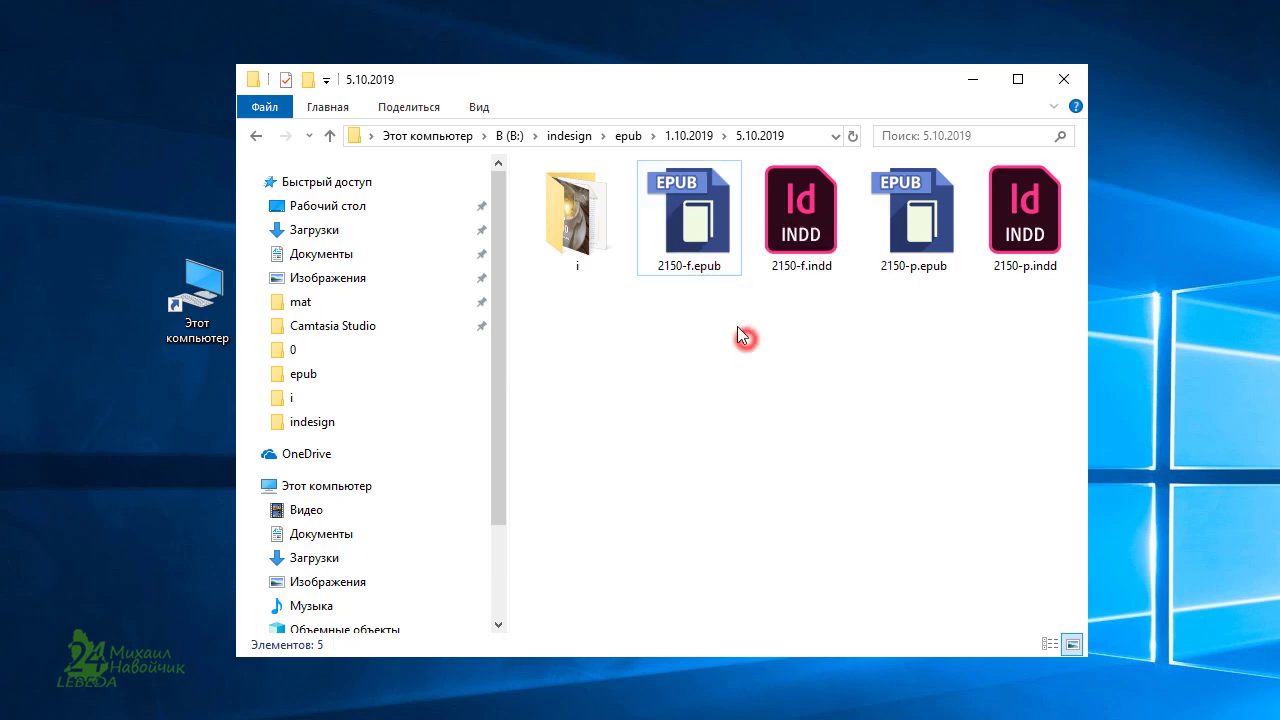
Open 2150-f.epub with Microsoft Edge as the app always used for .epub files, and return to the 5.10.2019 folder
click(706, 225)
mouse_move(709, 232)
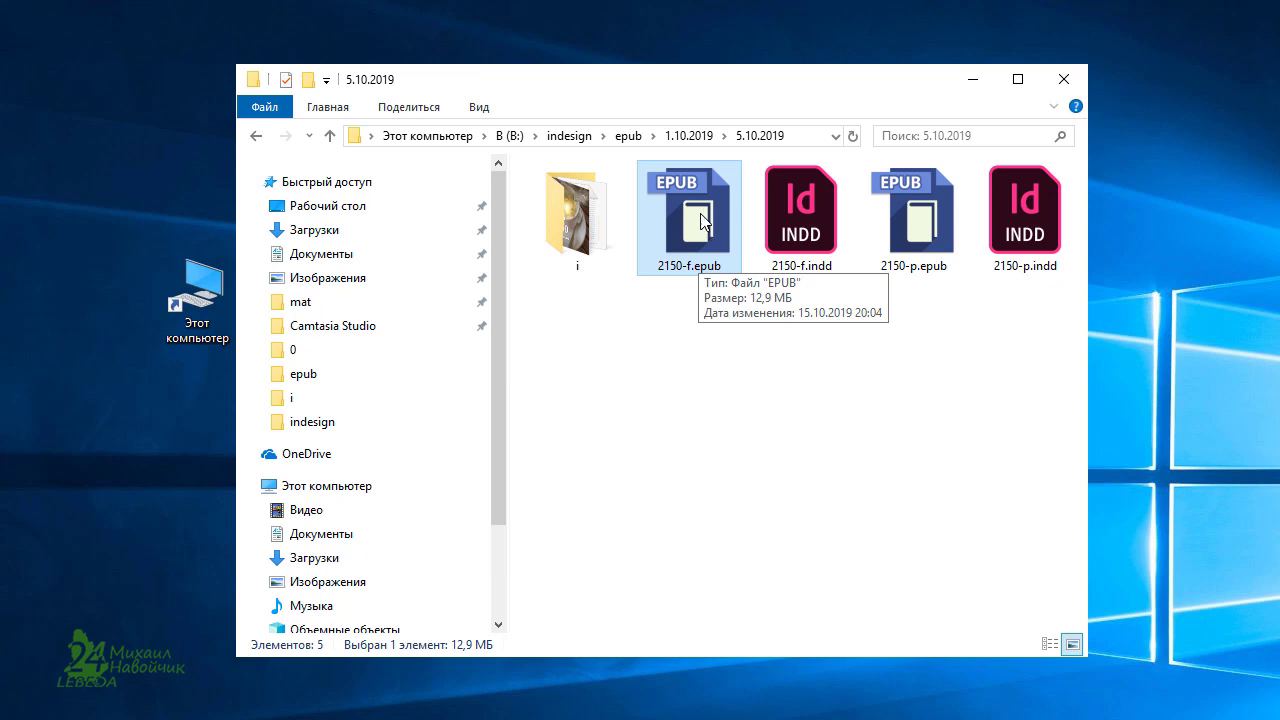
right_click(703, 221)
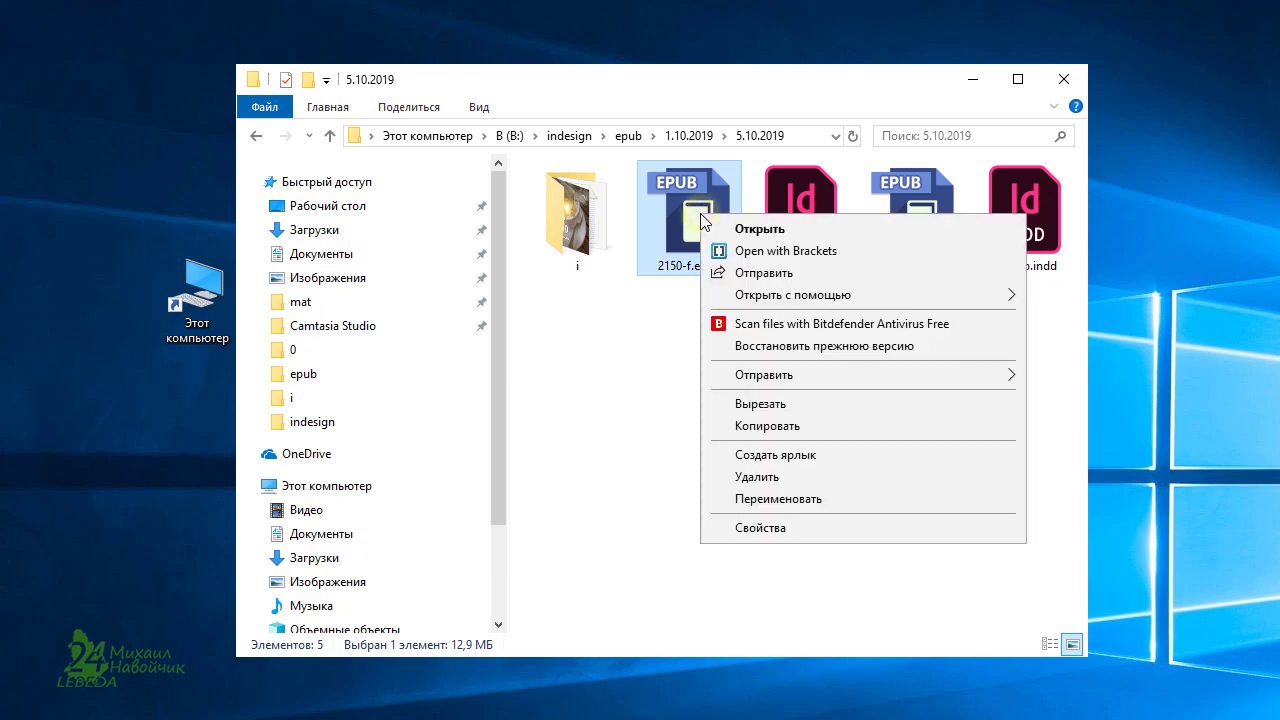
mouse_move(772, 296)
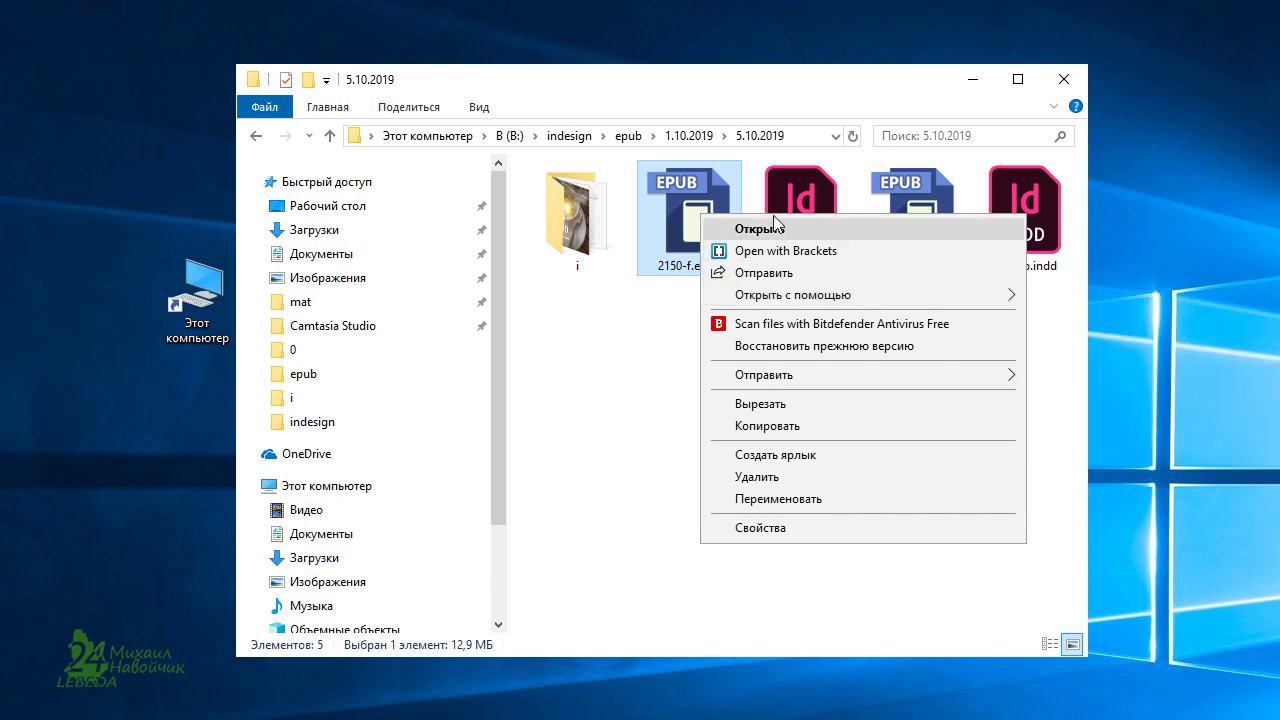
mouse_move(980, 294)
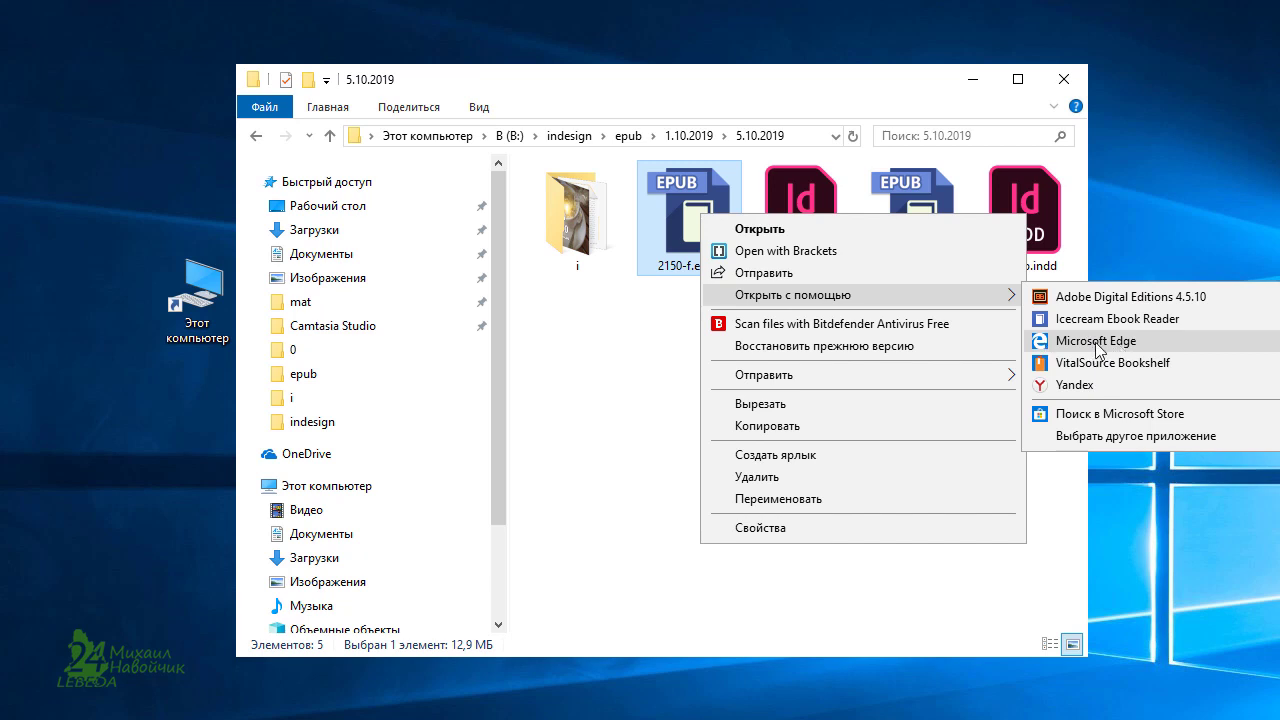
click(1122, 438)
scroll(630, 440, down, 2)
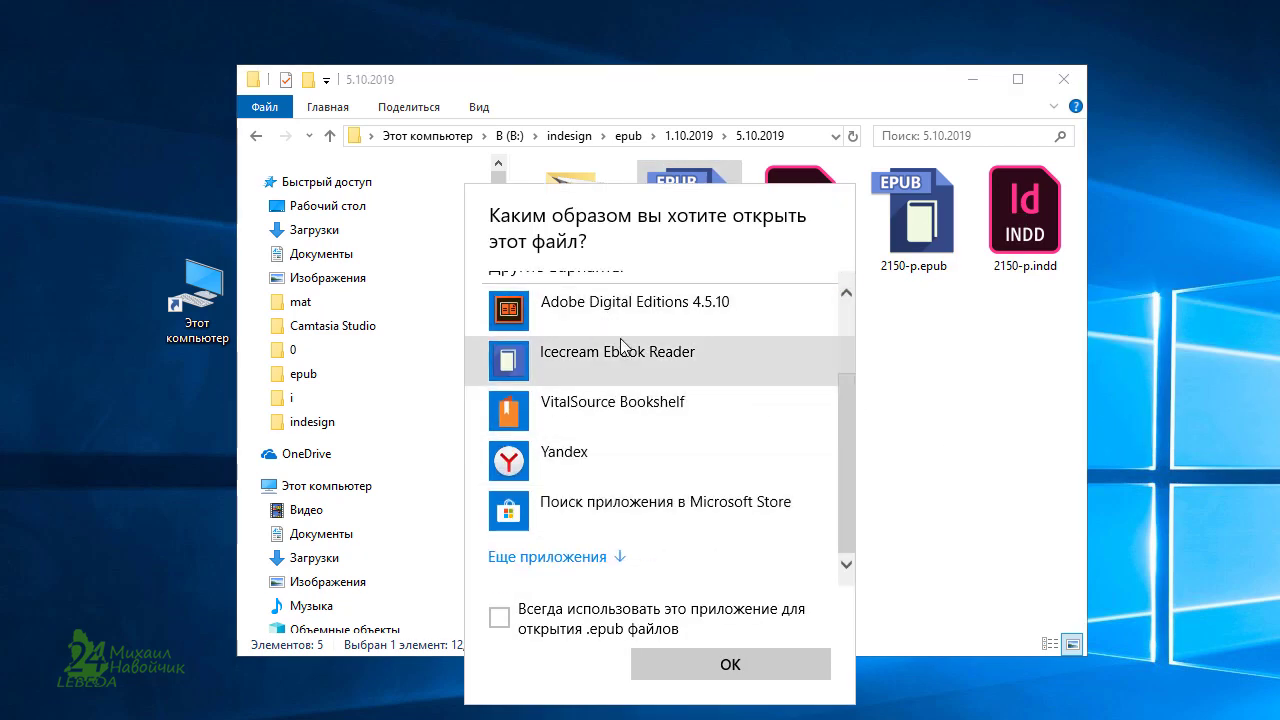
scroll(640, 460, up, 3)
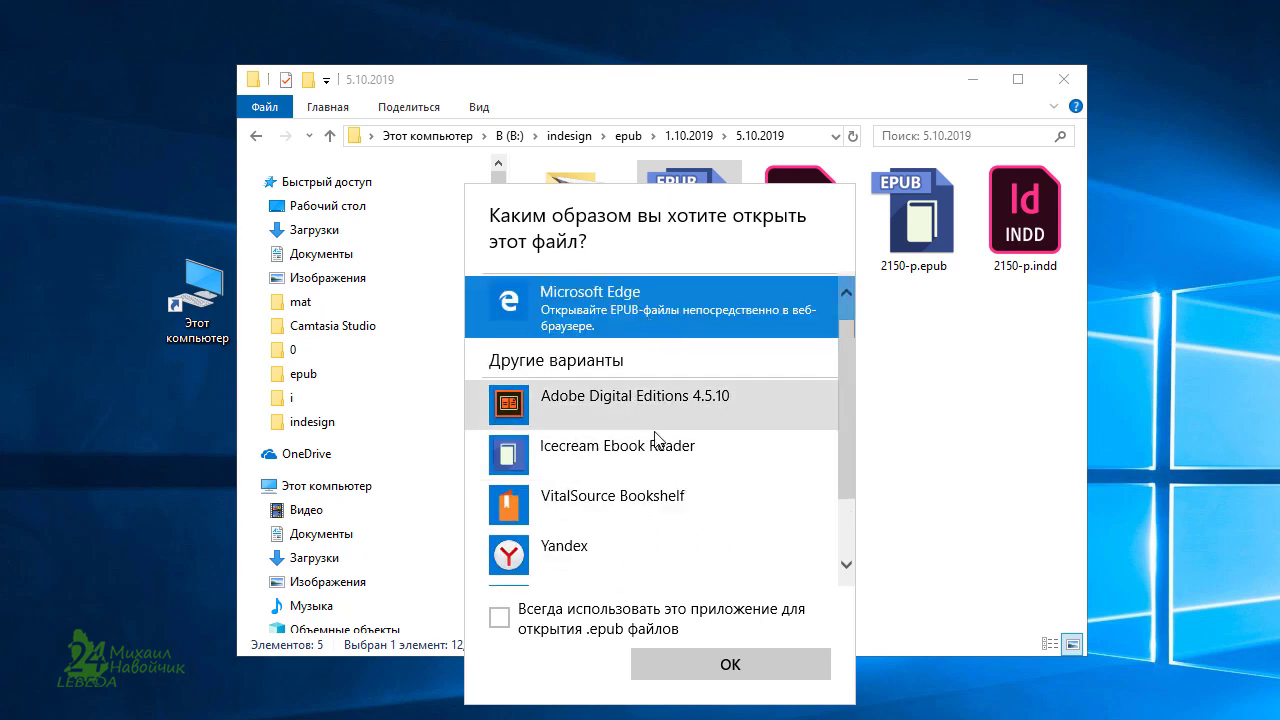
click(507, 619)
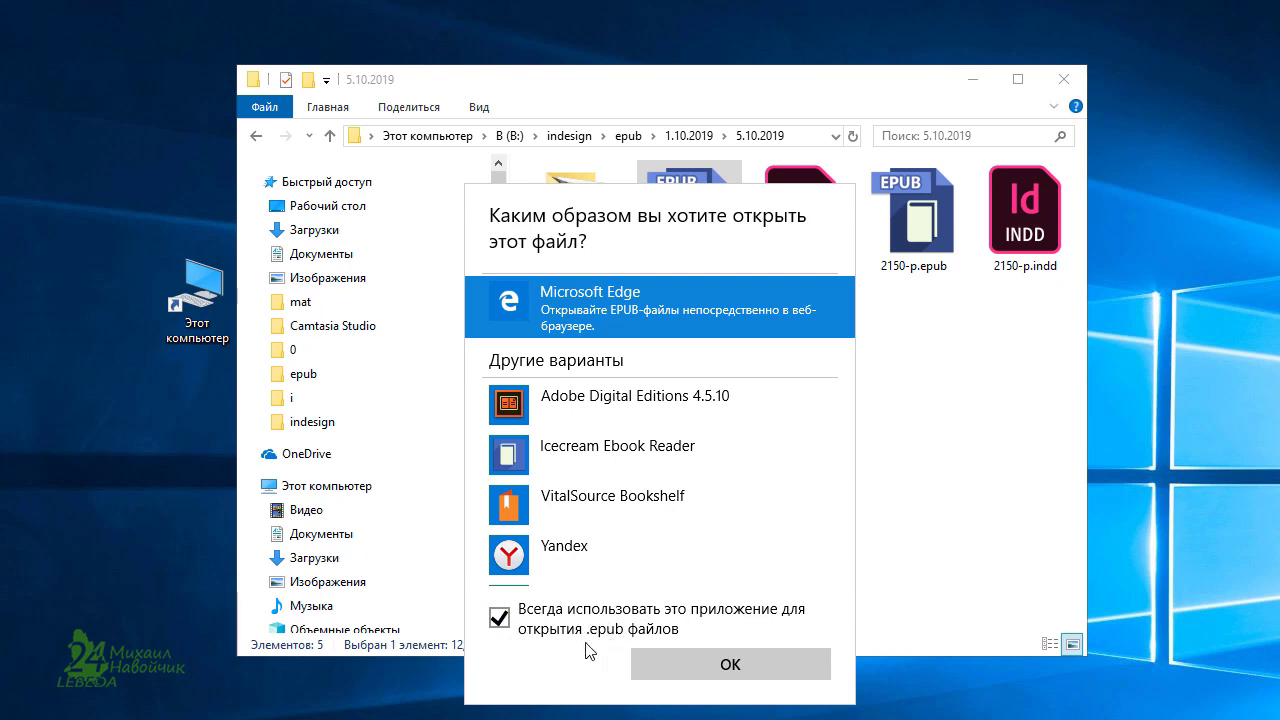
click(760, 668)
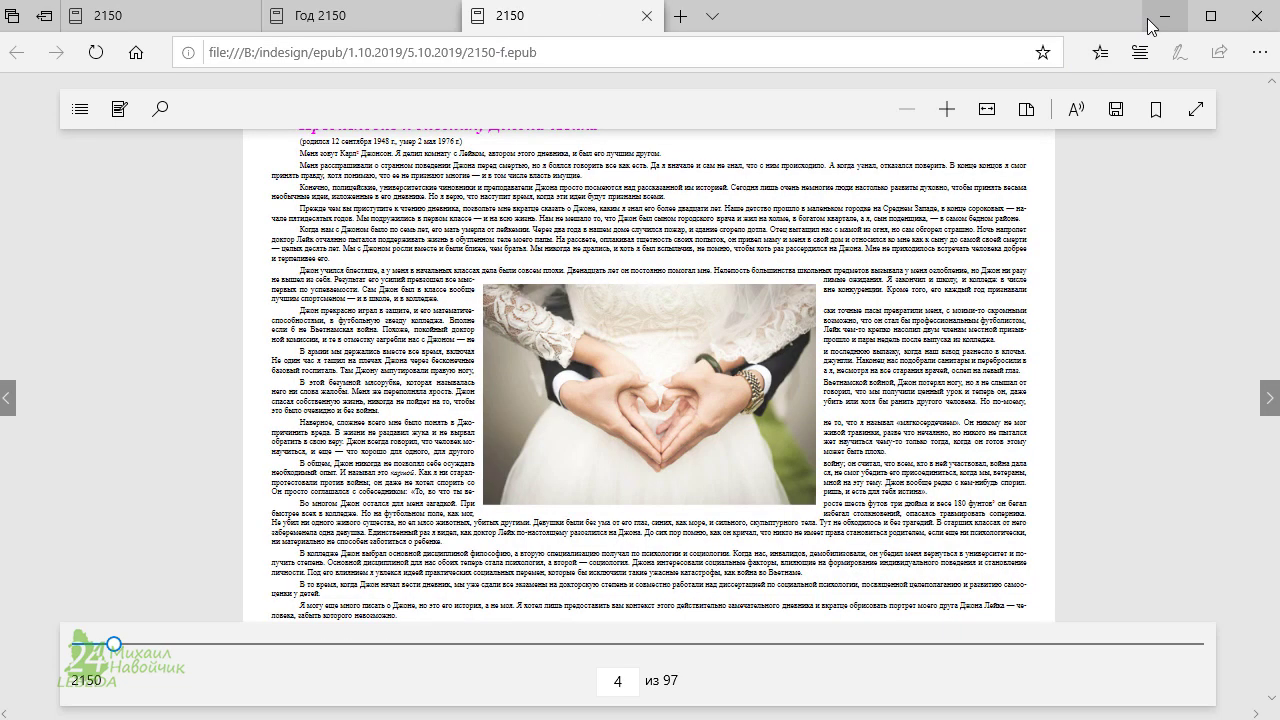
click(1157, 20)
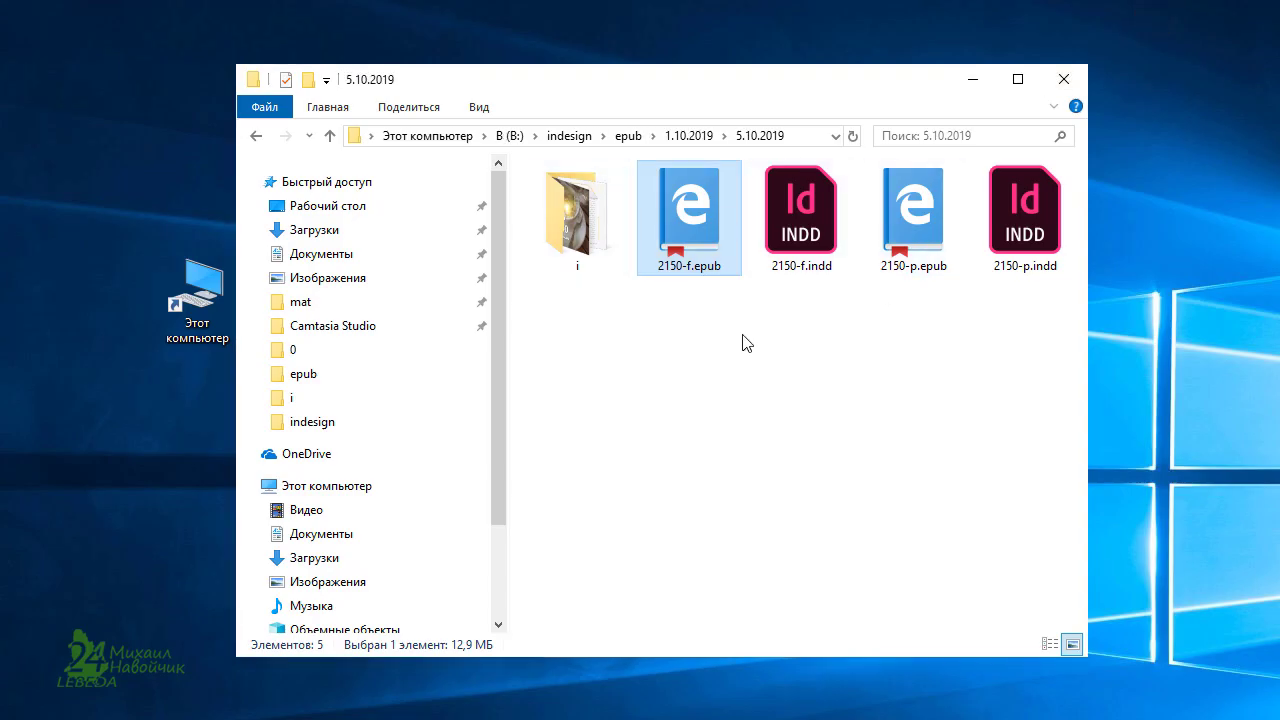
Open 2150-f.epub with Adobe Digital Editions 4.5.10 as the app always used for .epub files, and return to the folder
click(916, 222)
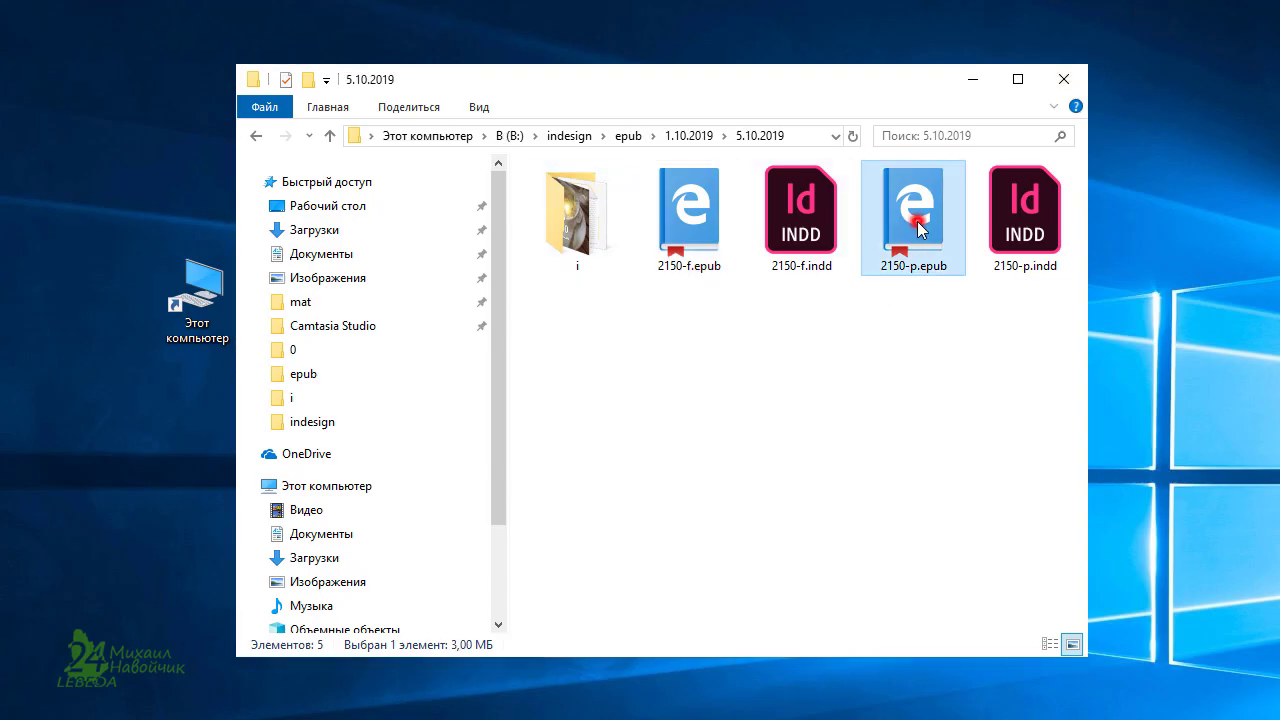
click(699, 225)
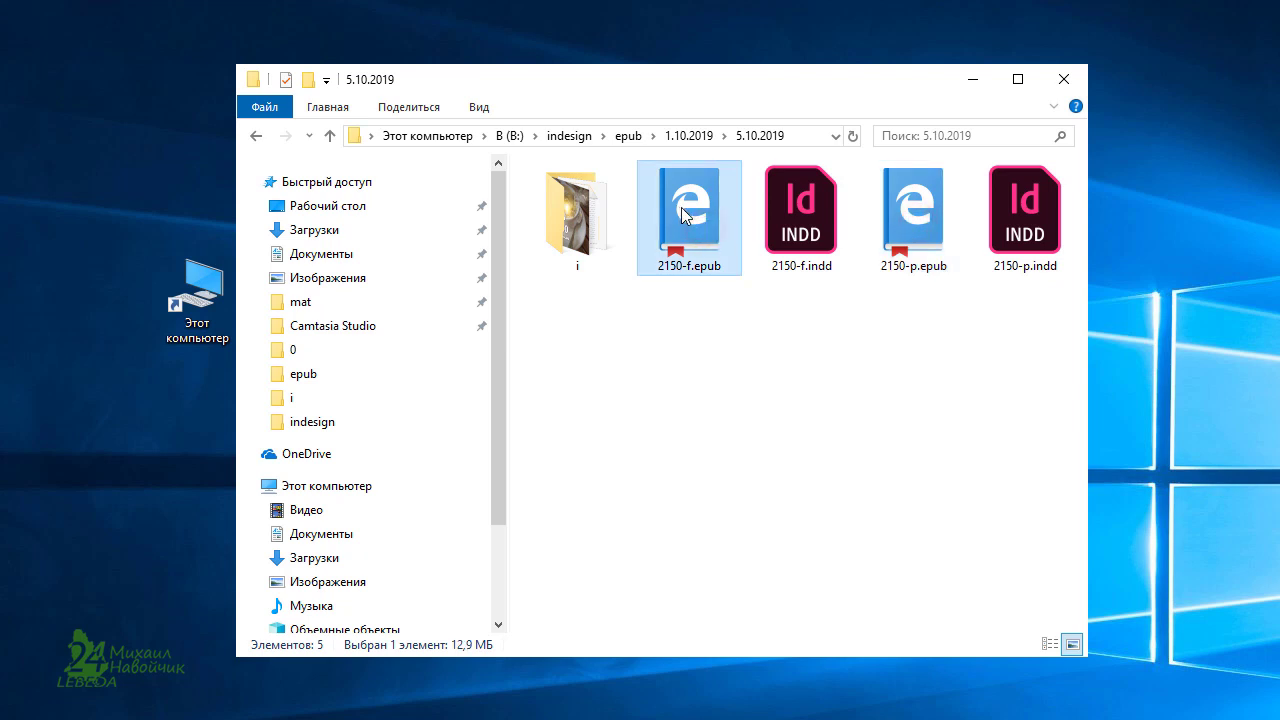
right_click(688, 203)
mouse_move(868, 280)
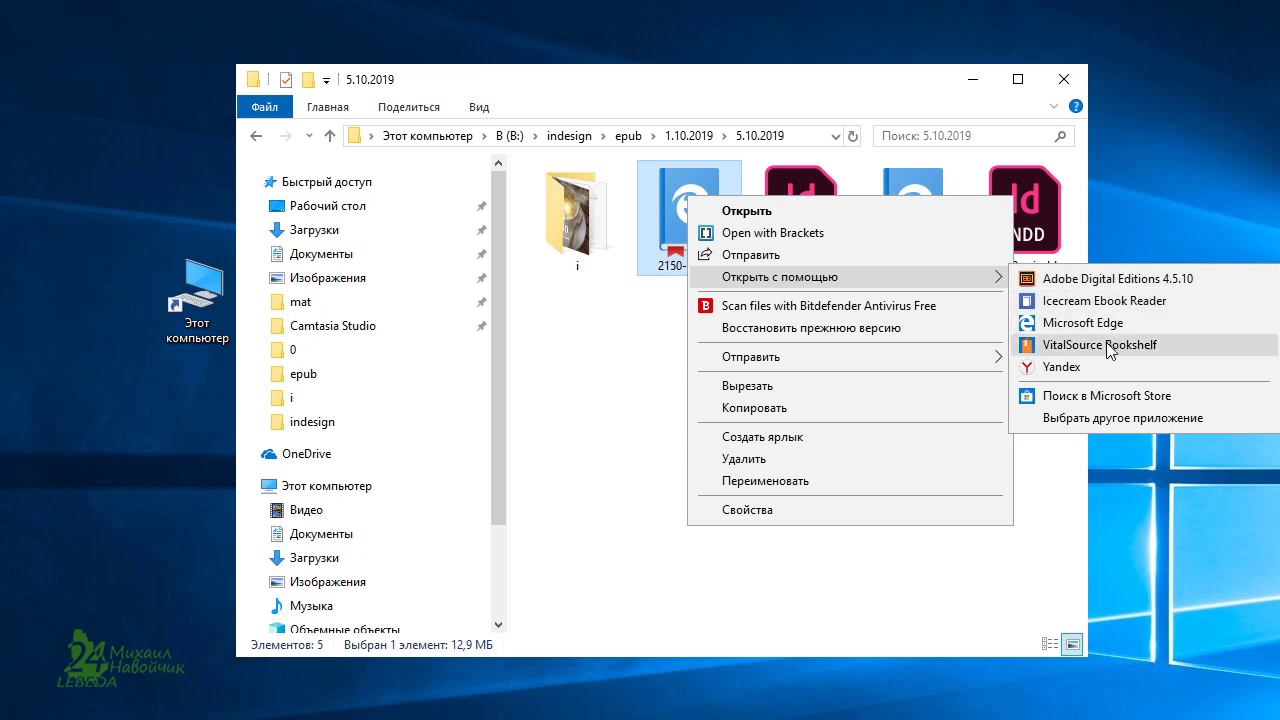
click(1100, 418)
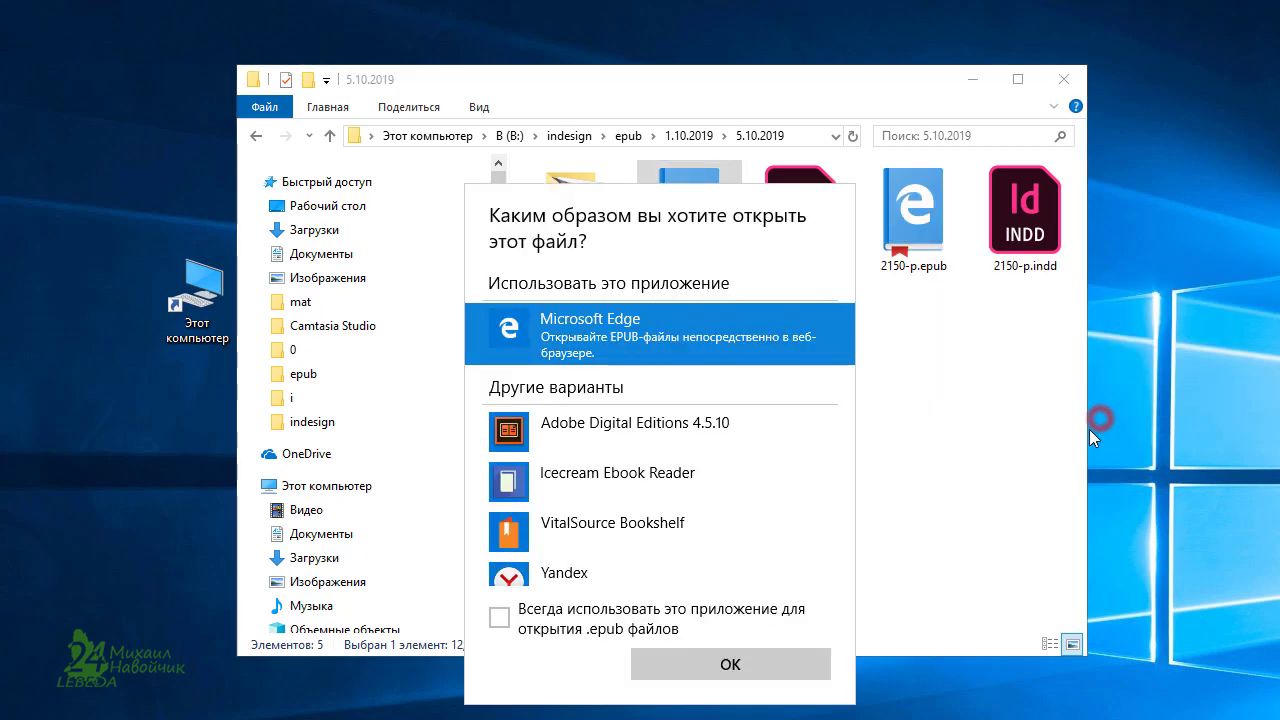
click(770, 437)
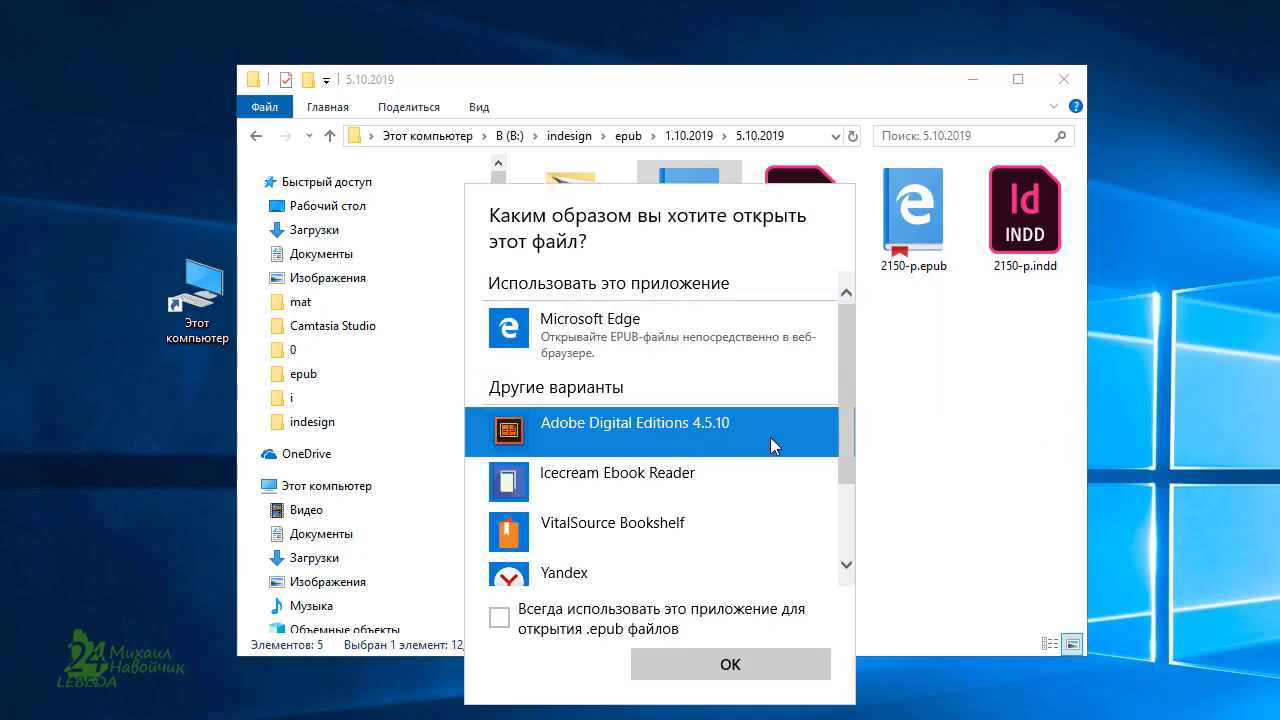
click(536, 620)
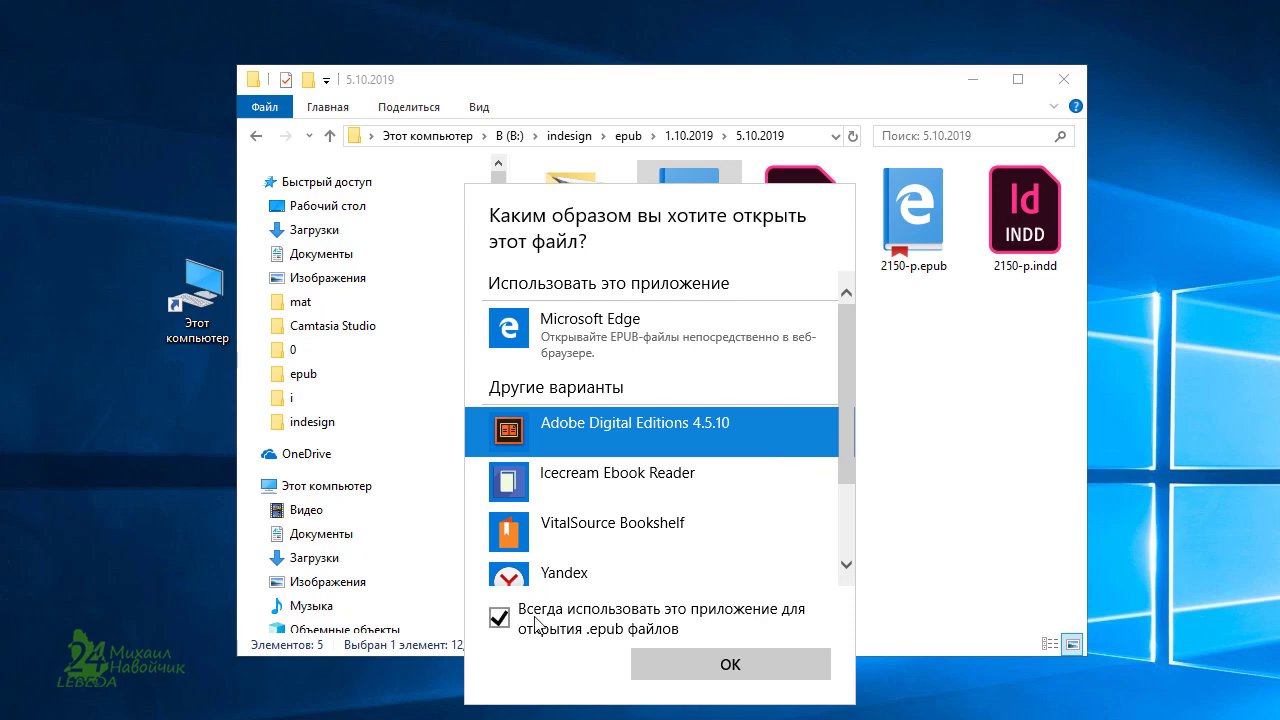
click(747, 667)
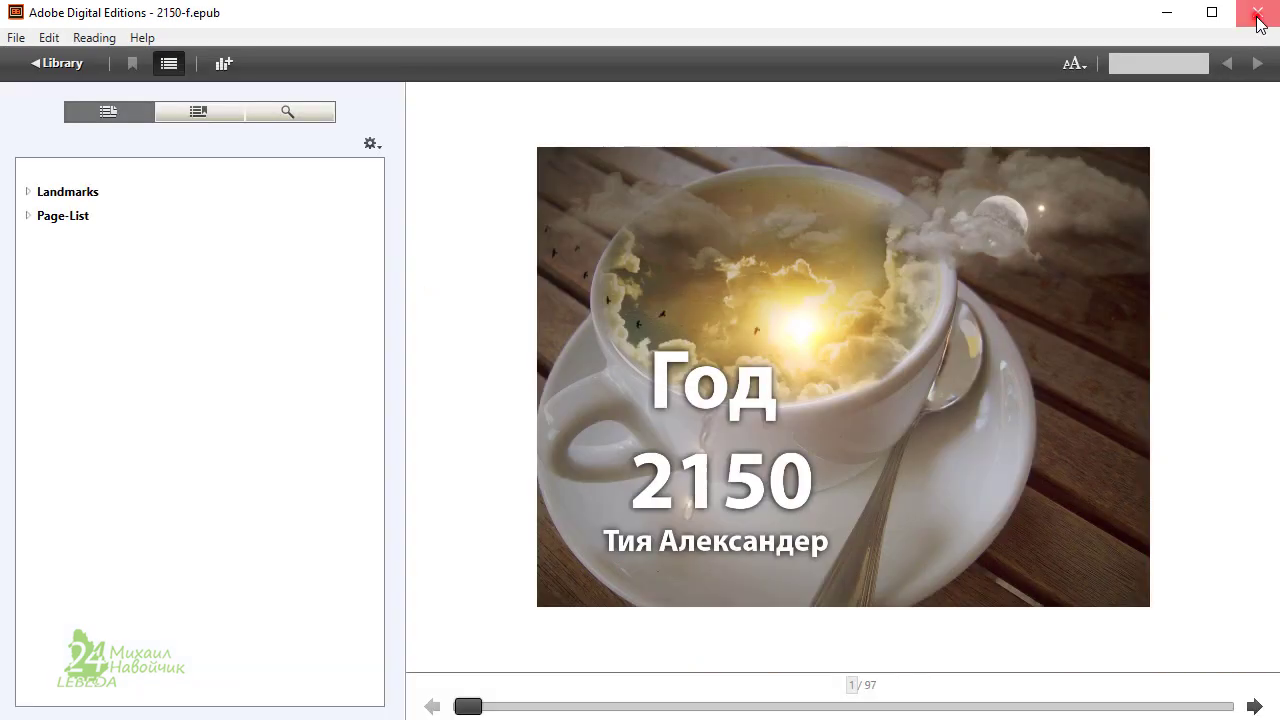
click(731, 509)
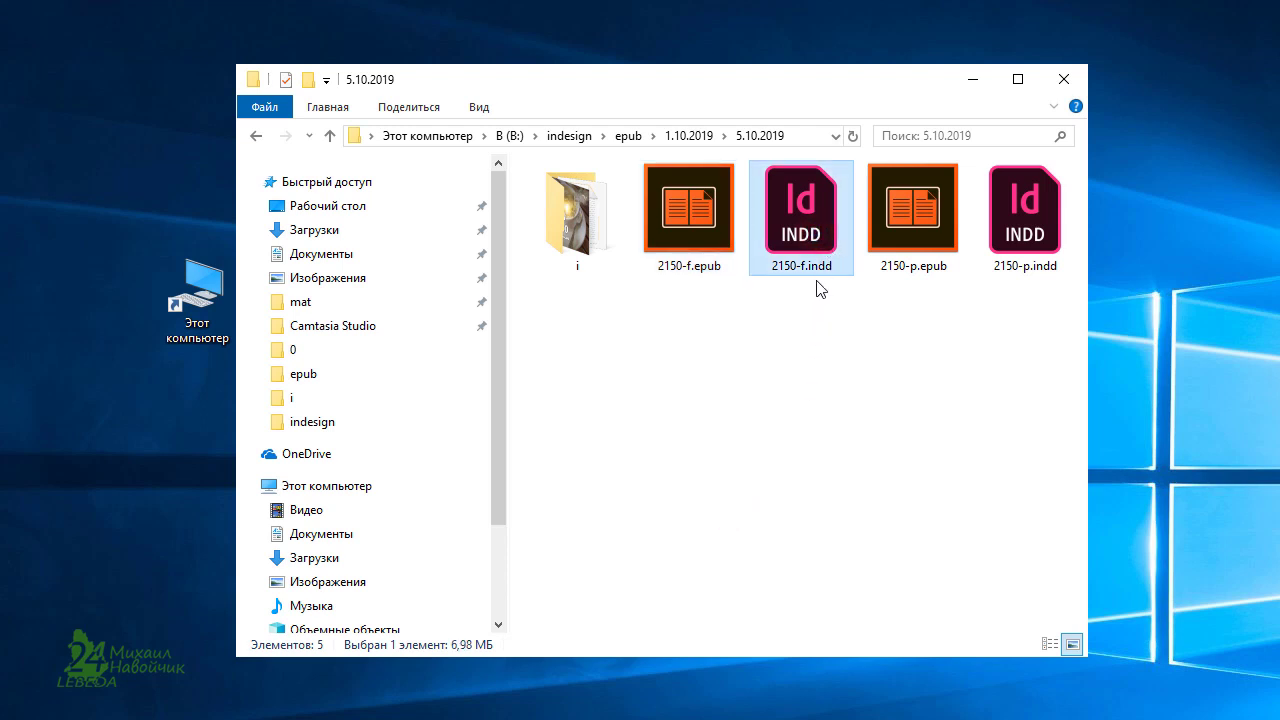
Open 2150-f.indd in InDesign and select the title text "Год 2150" on page 2
double_click(822, 230)
click(640, 350)
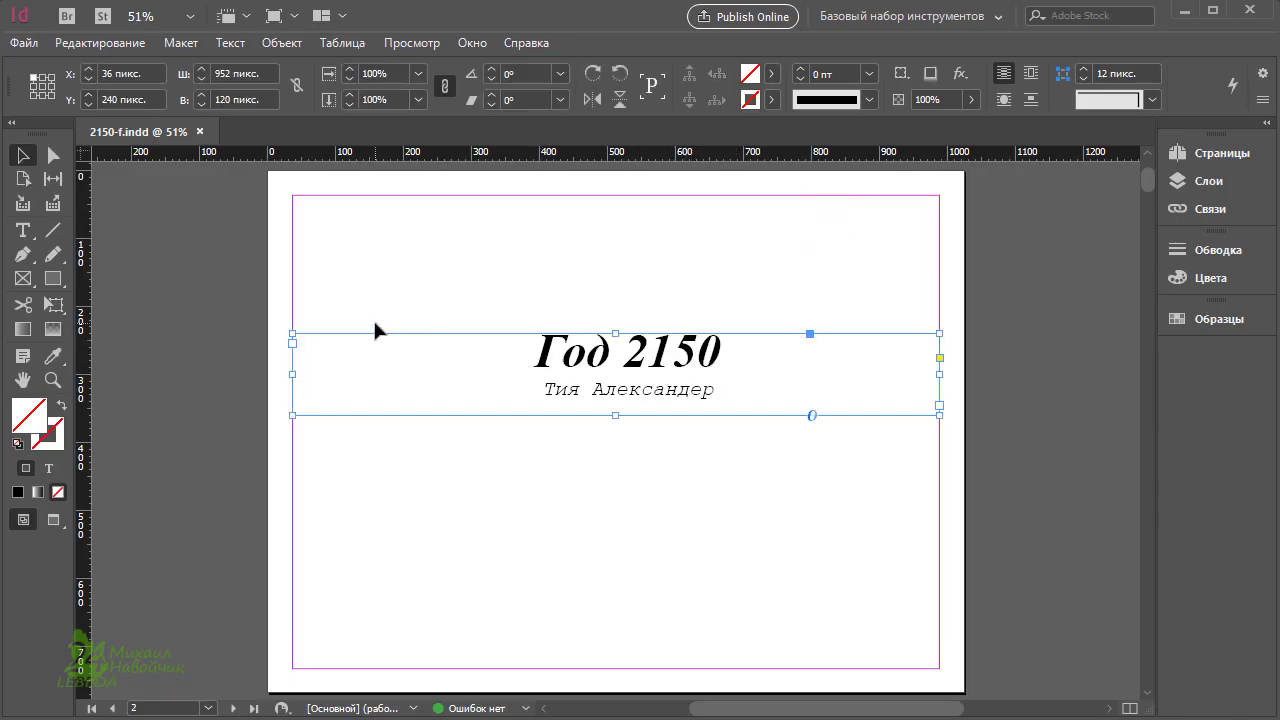
click(23, 230)
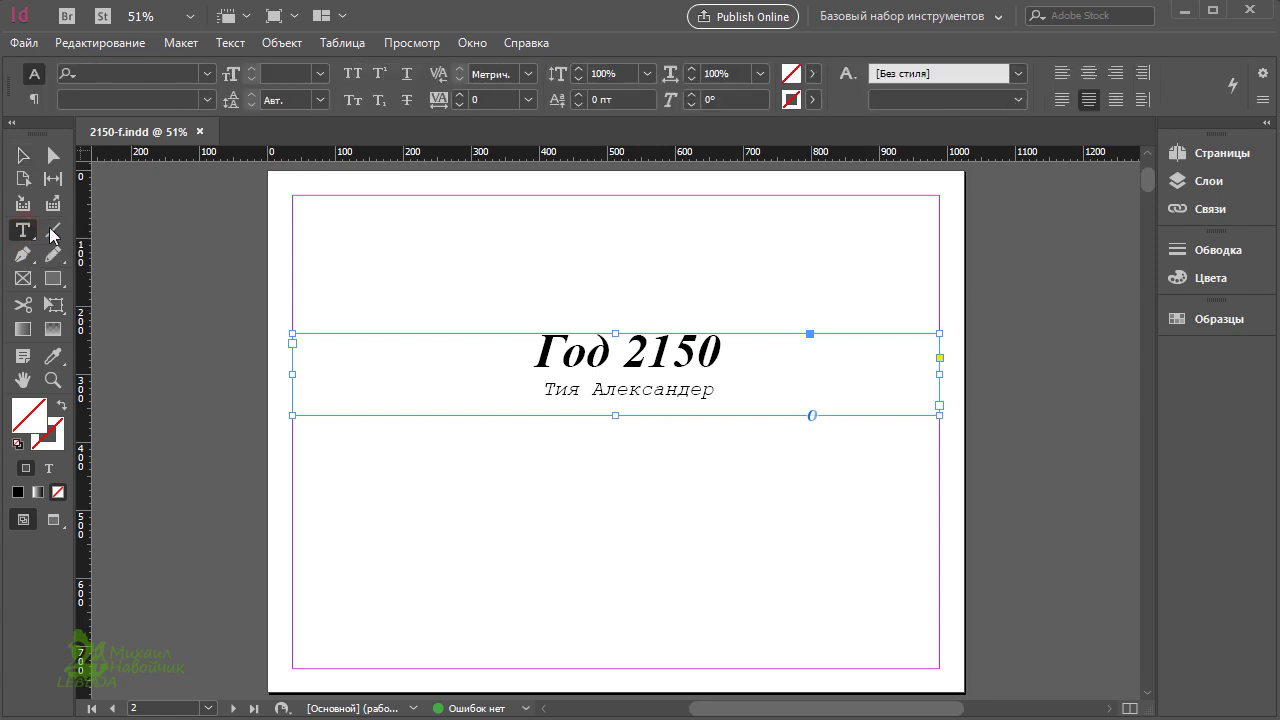
drag(537, 348, 722, 352)
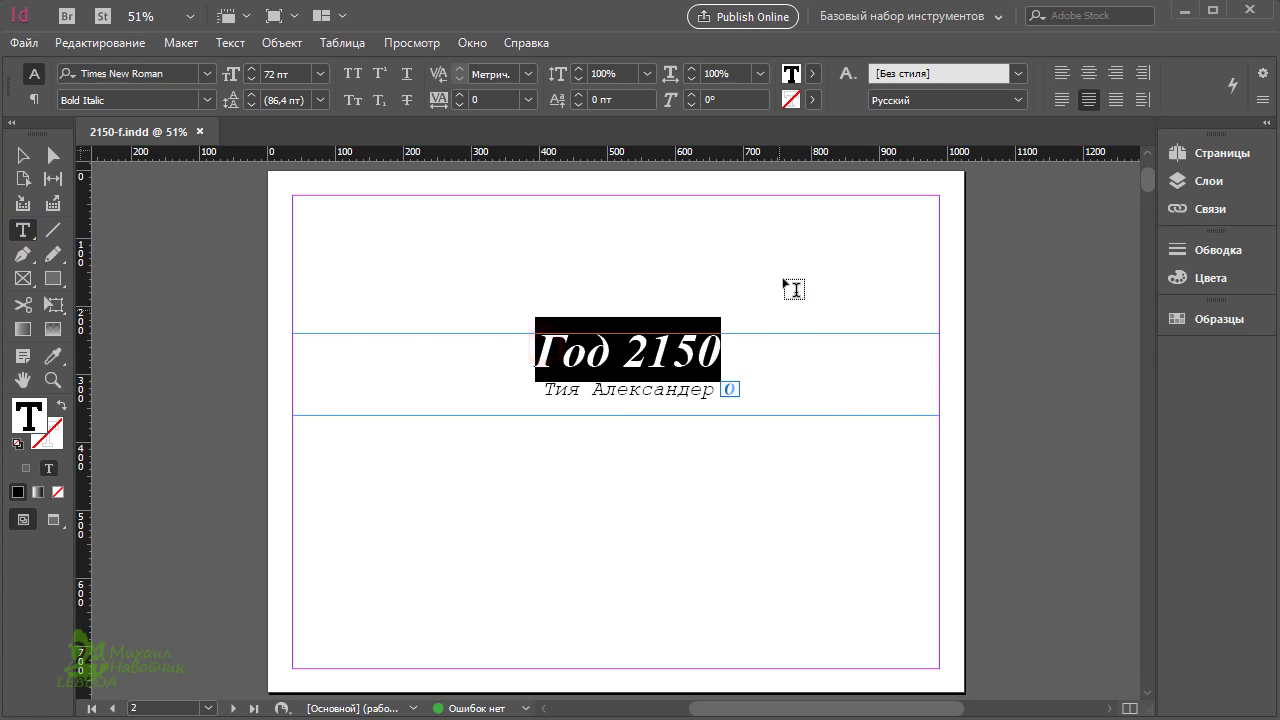
Display the Hyperlinks panel and select its default URL prefix for replacement
click(472, 43)
mouse_move(571, 186)
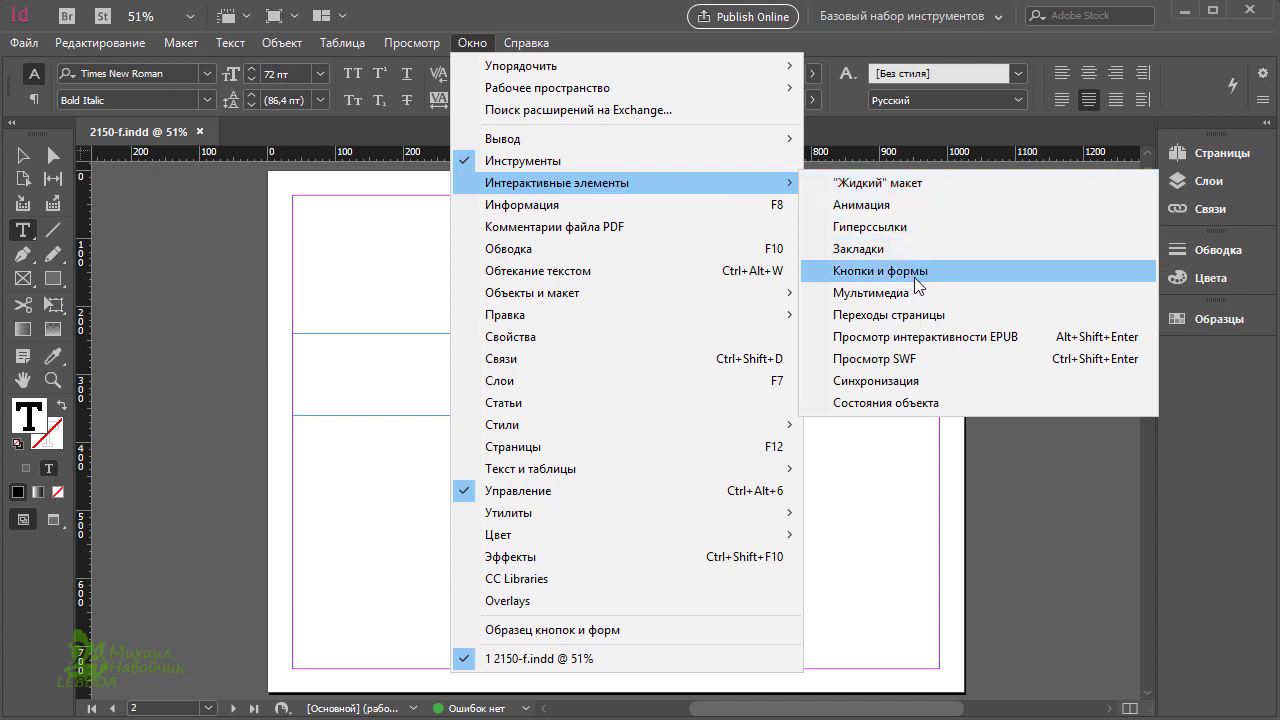
click(911, 226)
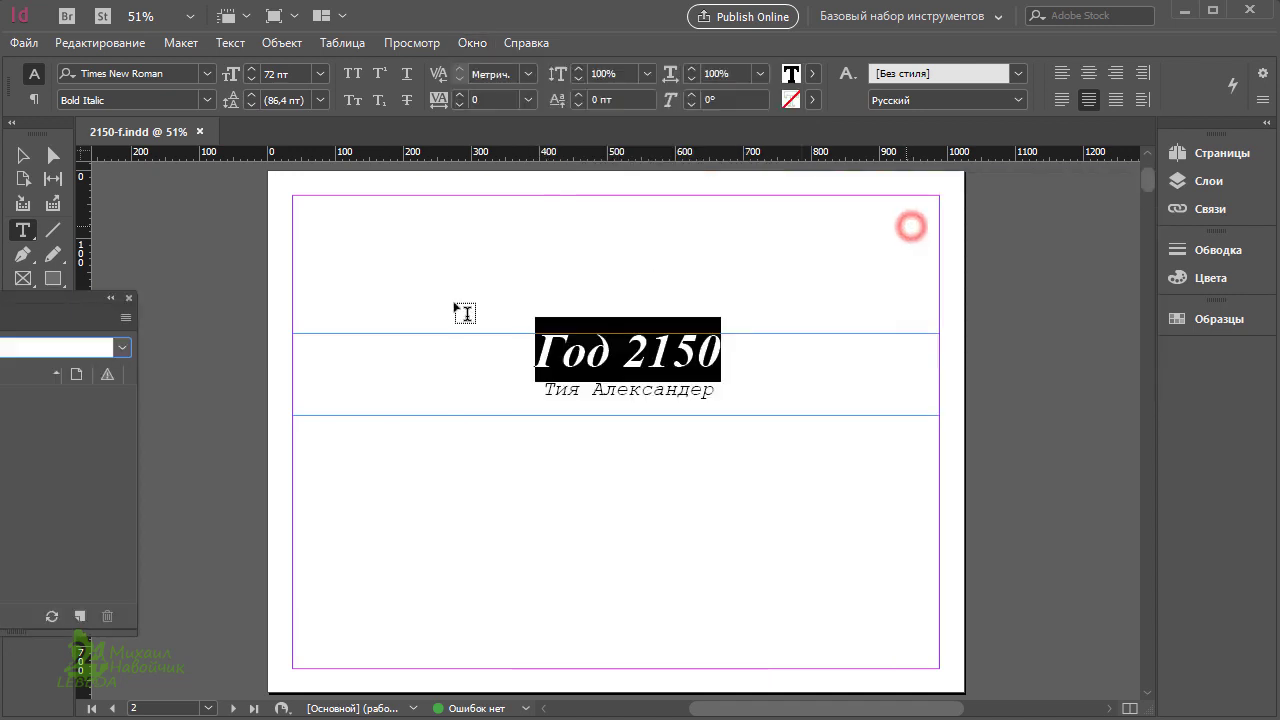
double_click(240, 272)
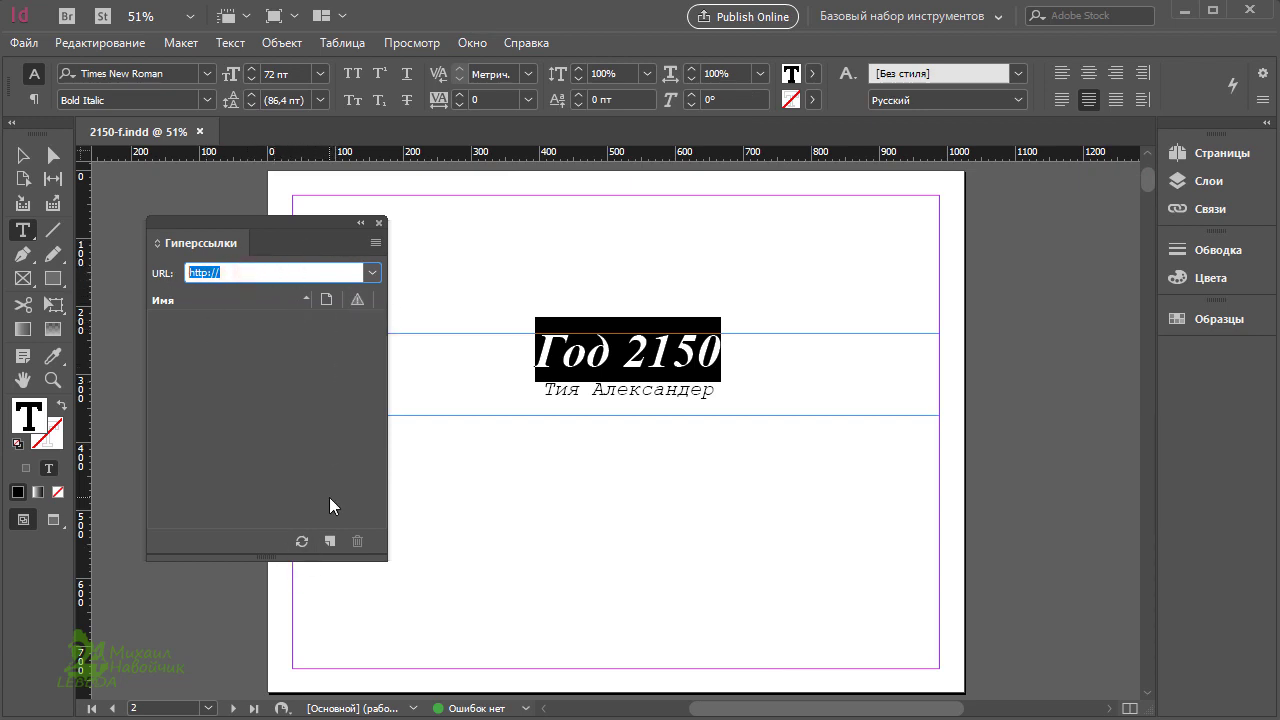
Switch to Chrome, copy the address of the open Facebook profile page and return to InDesign
key(alt+Tab)
click(459, 69)
right_click(459, 70)
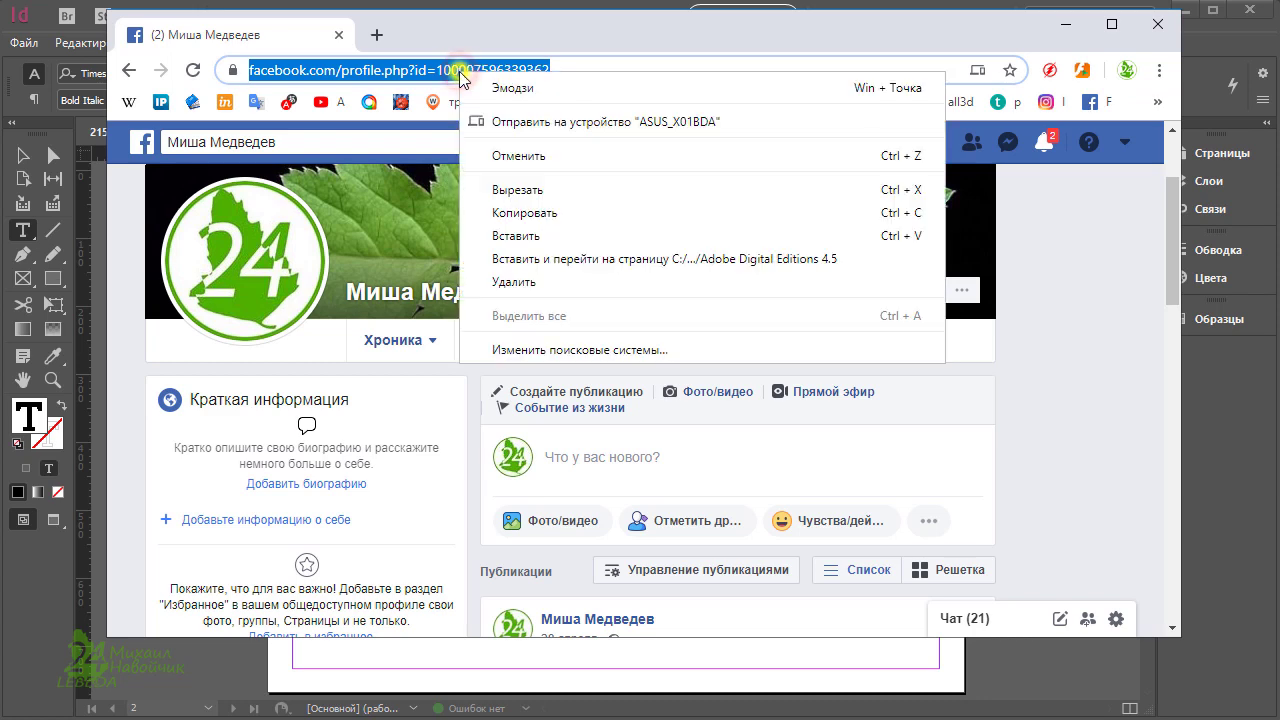
click(537, 212)
key(alt+Tab)
Replace the default hyperlink URL with the copied profile address to link the title "Год 2150"
click(233, 273)
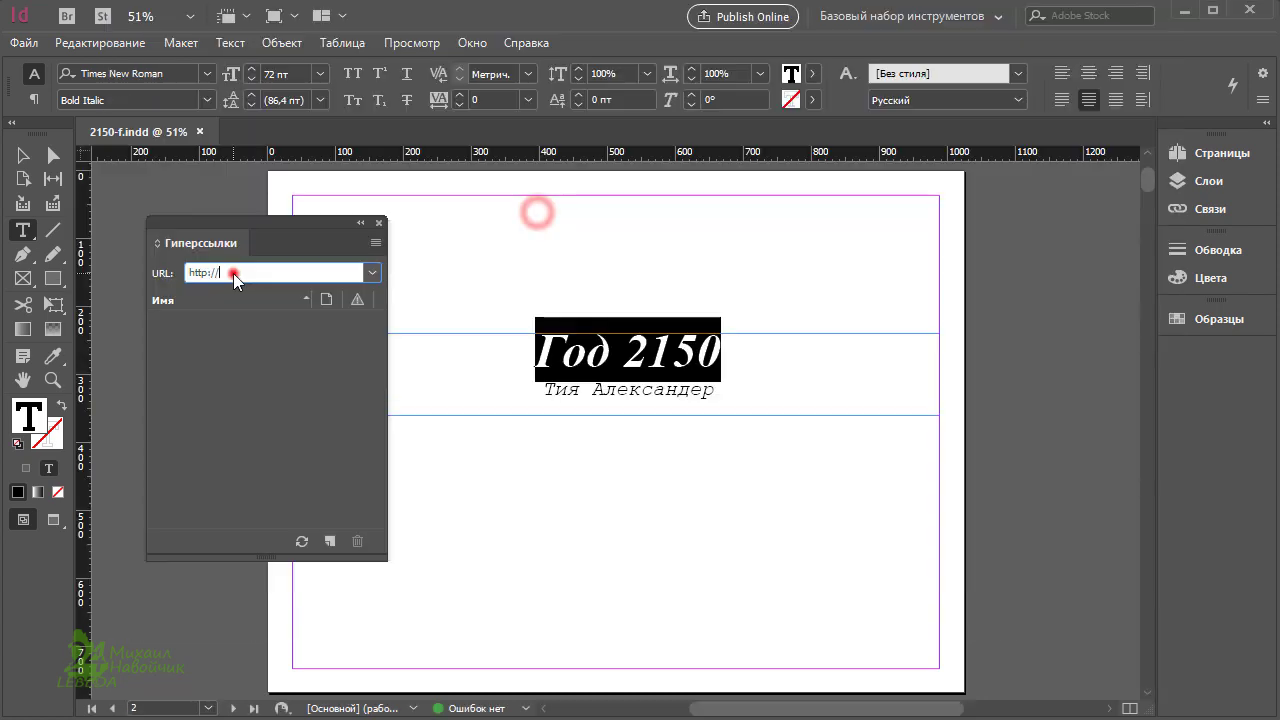
key(ctrl+a)
key(BackSpace)
right_click(216, 272)
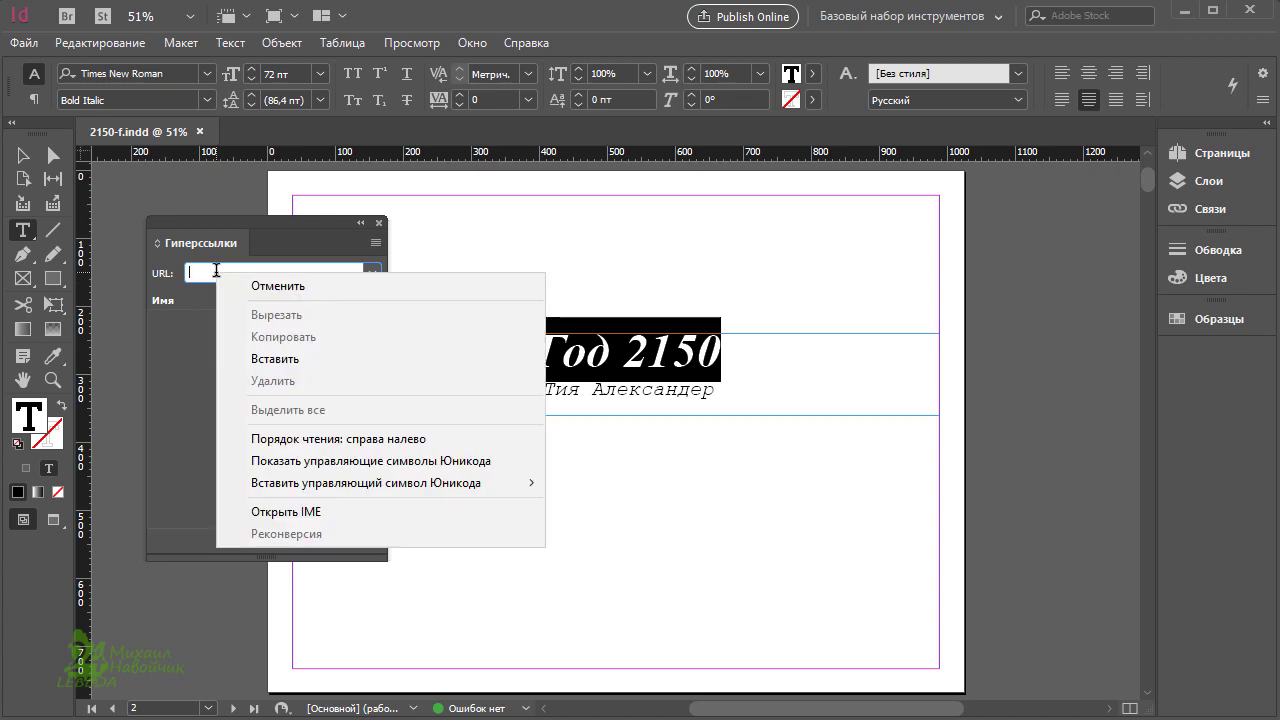
click(281, 359)
drag(537, 358, 724, 358)
click(665, 362)
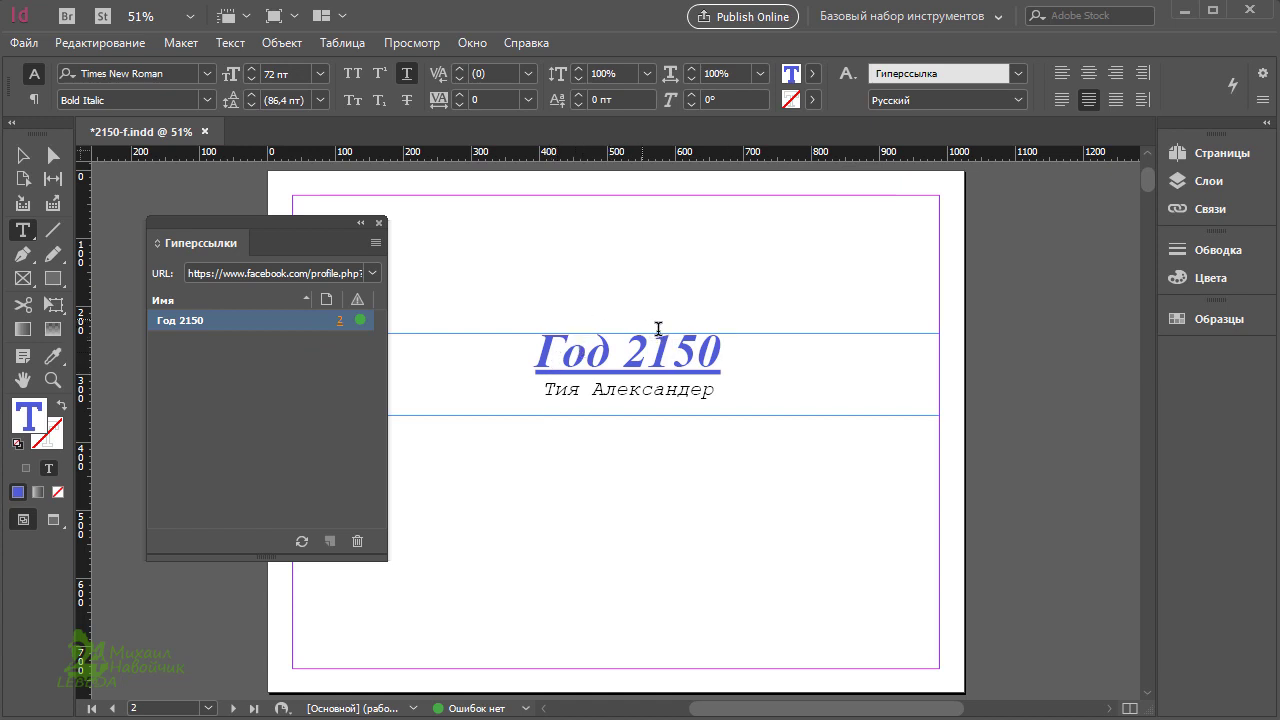
Move the Hyperlinks panel away from the linked title and close it
drag(545, 350, 722, 352)
click(691, 354)
drag(338, 215, 1064, 247)
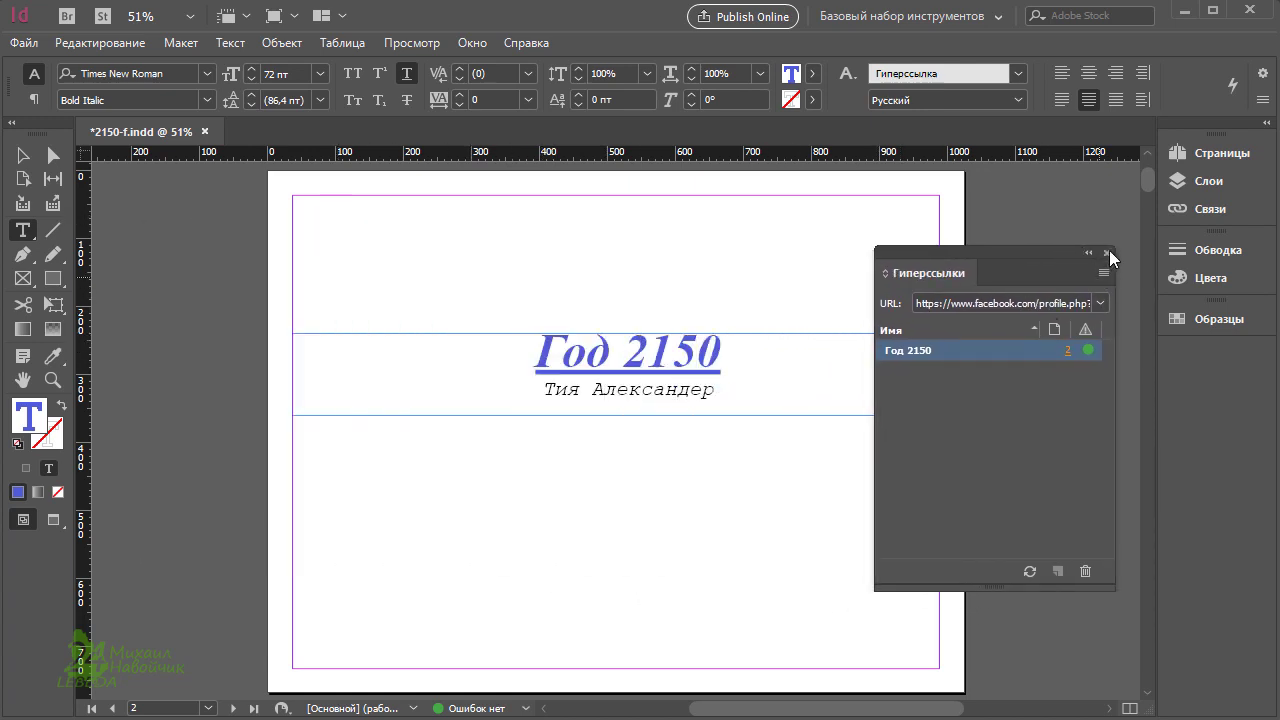
click(1106, 251)
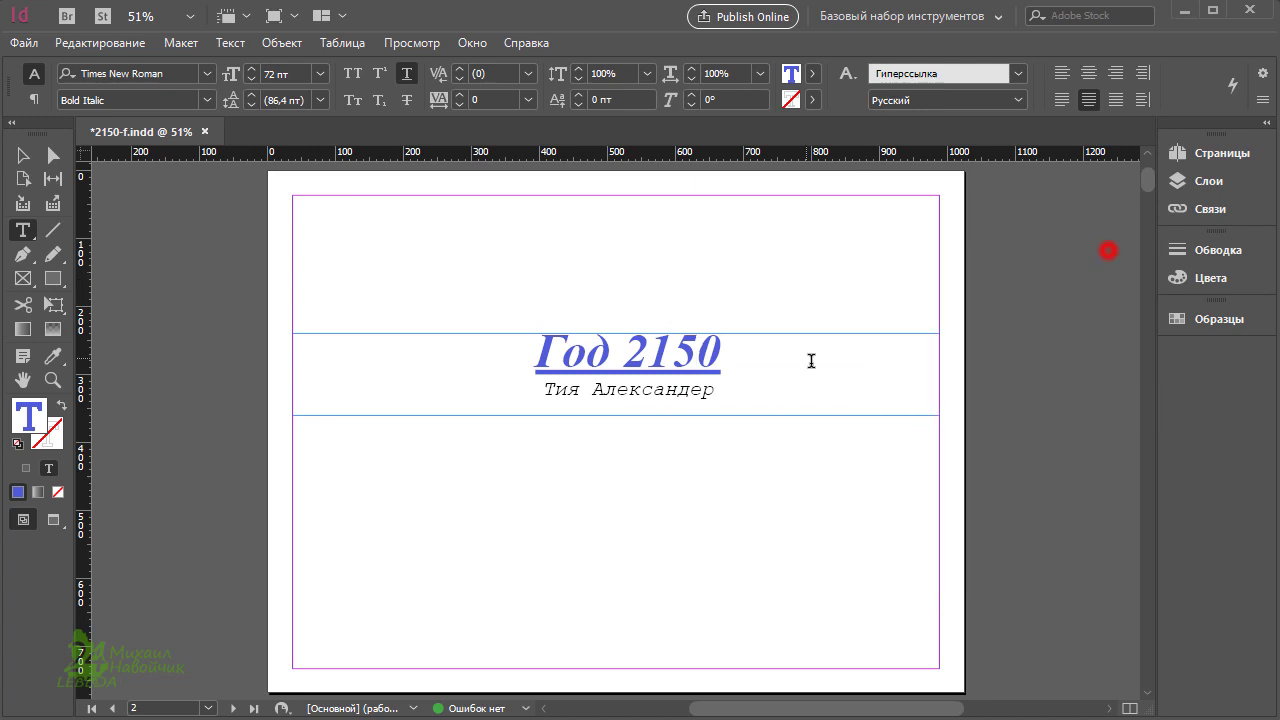
Go to the table of contents on page 3 and examine its last entry
scroll(811, 360, down, 3)
scroll(811, 360, down, 5)
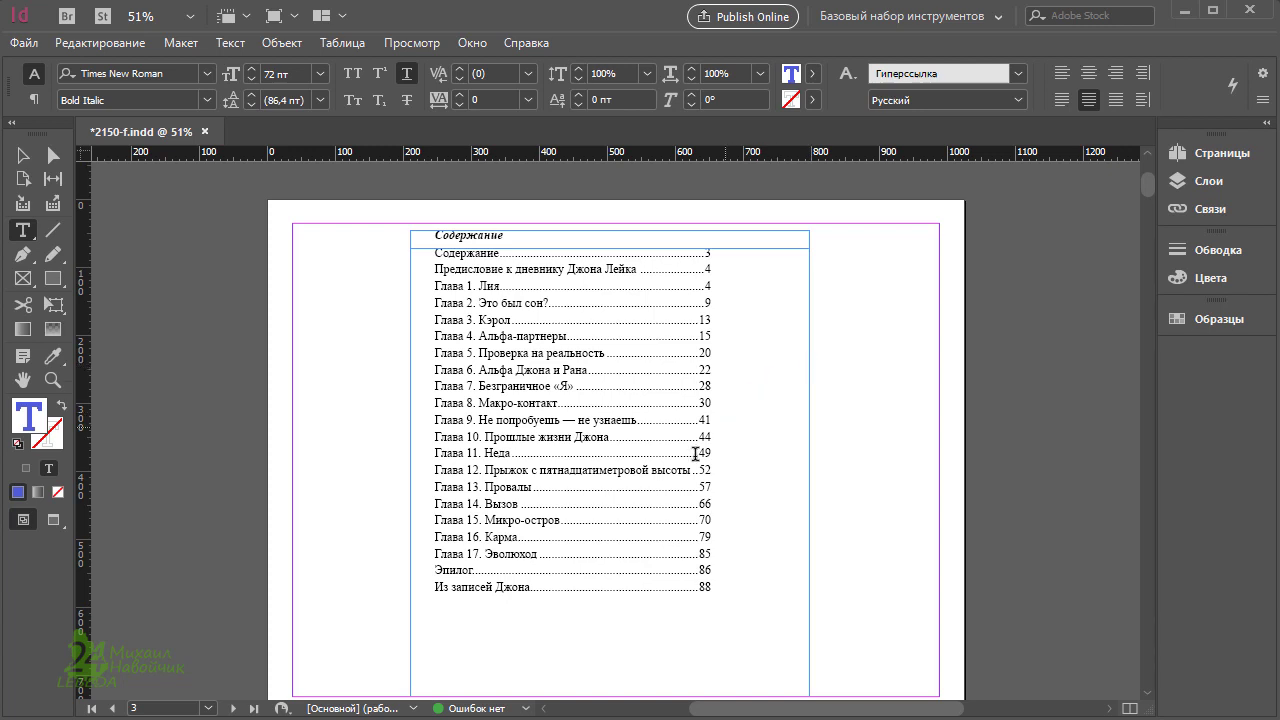
drag(437, 586, 595, 583)
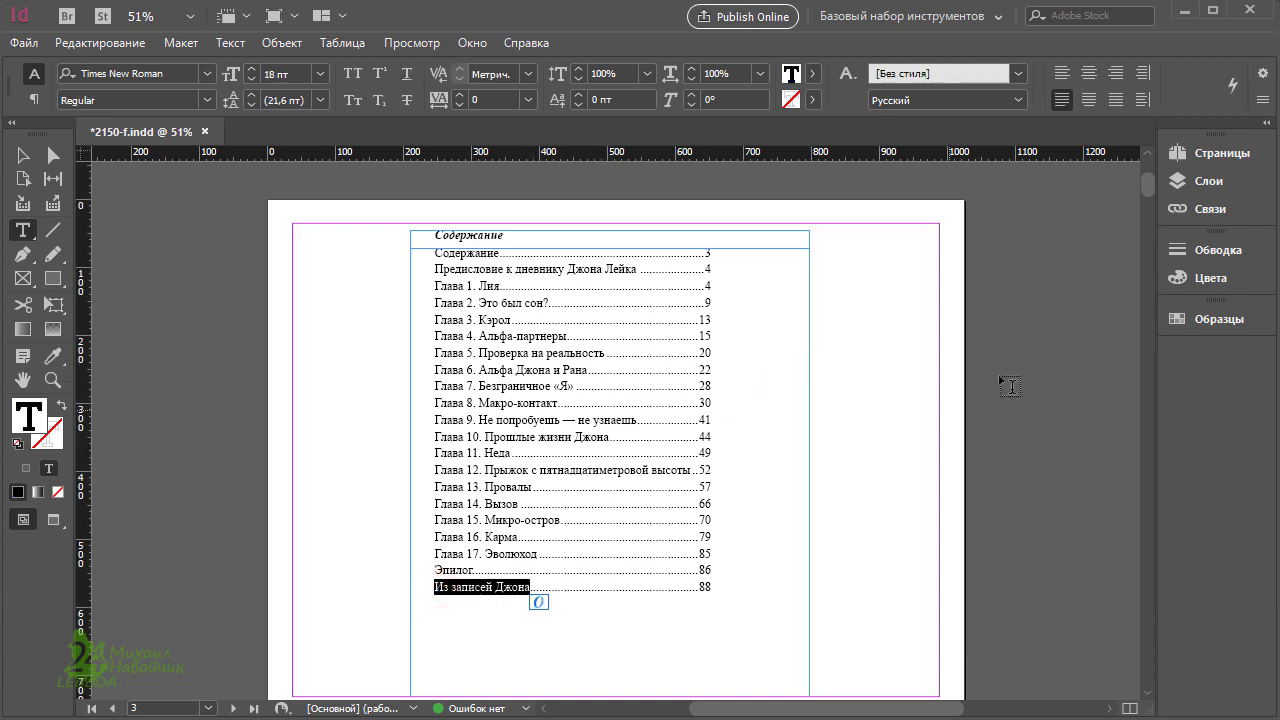
Go to the index on page 97 and check the paragraph style of its heading "Предметный УКАЗАТЕЛЬ"
drag(1149, 189, 1157, 685)
scroll(951, 586, up, 2)
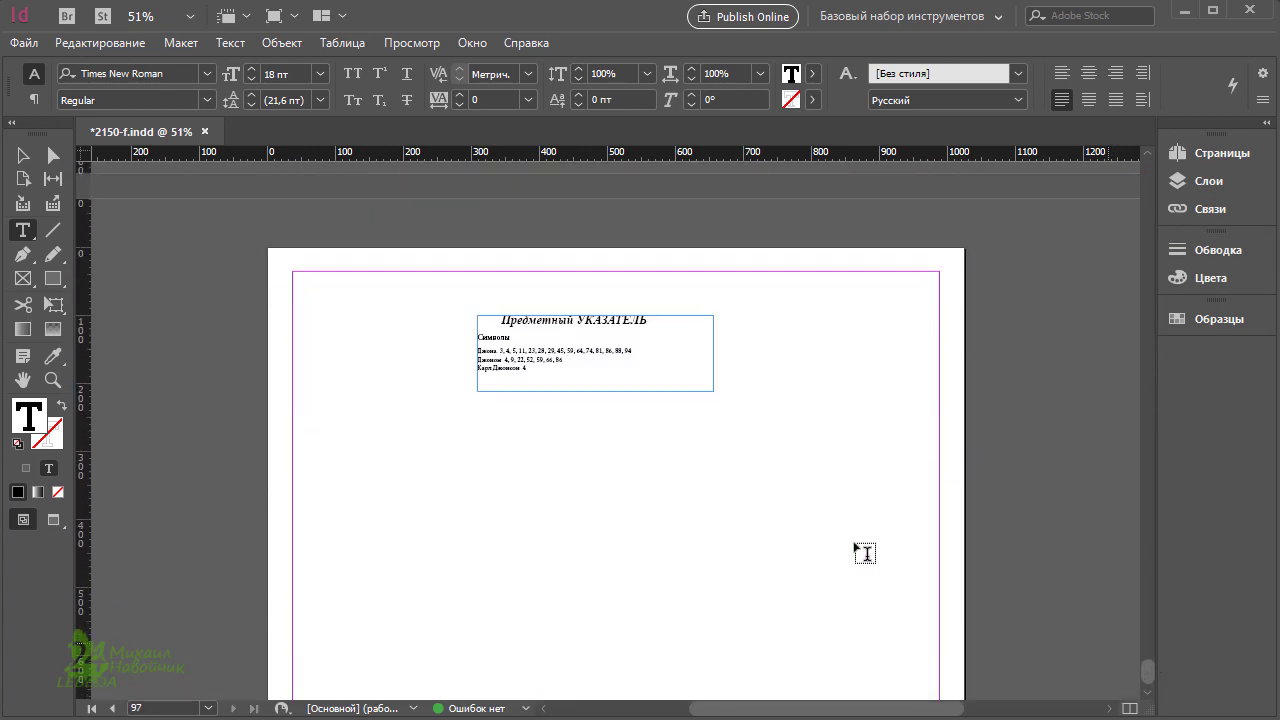
key(ctrl+2)
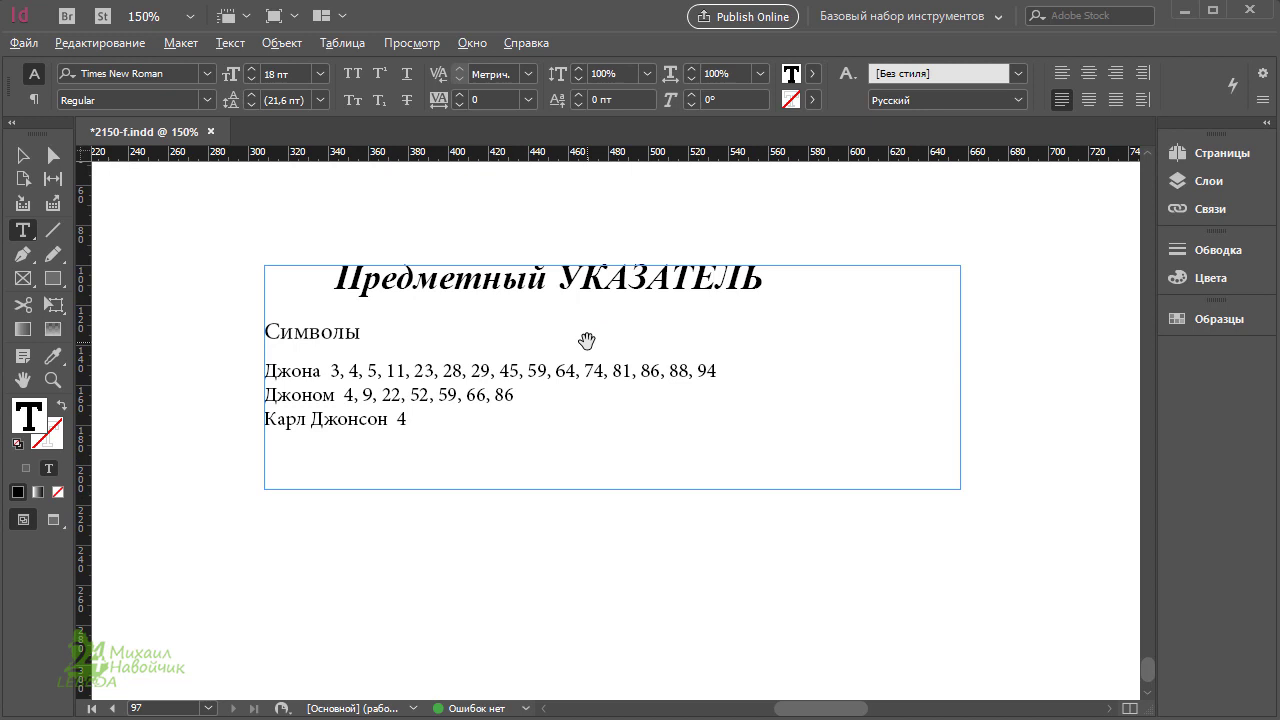
drag(468, 263, 436, 258)
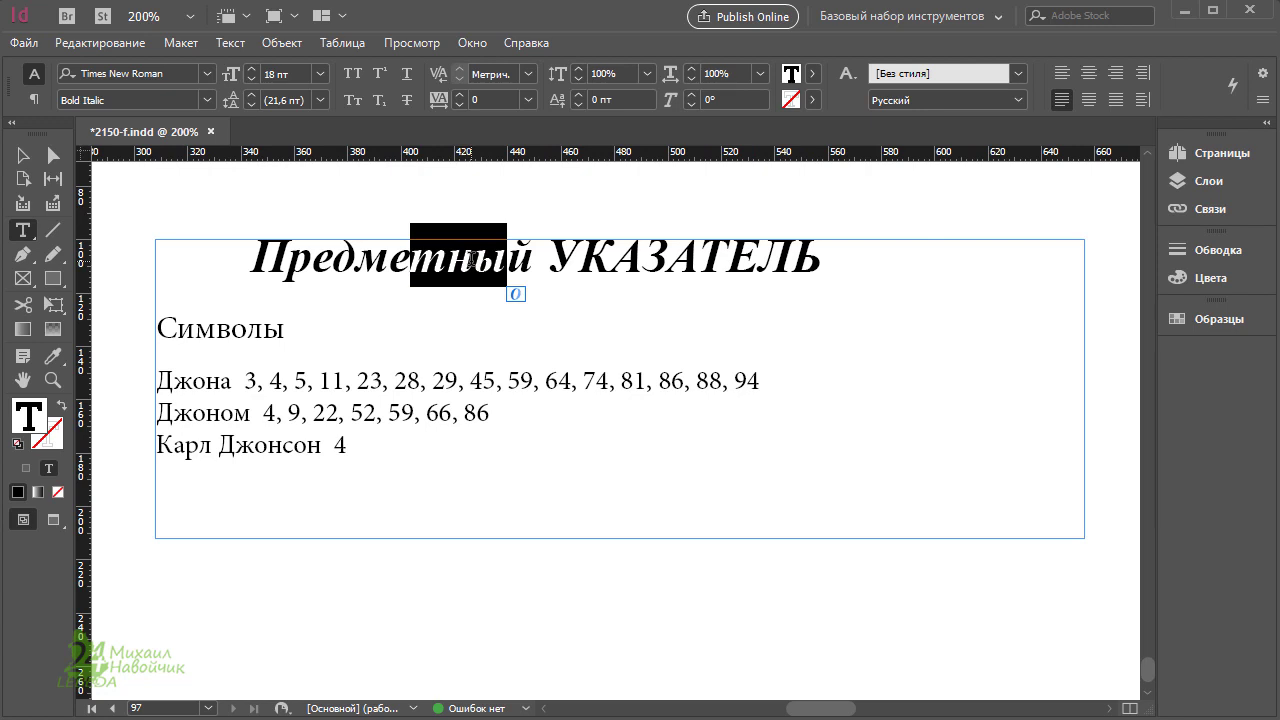
key(F11)
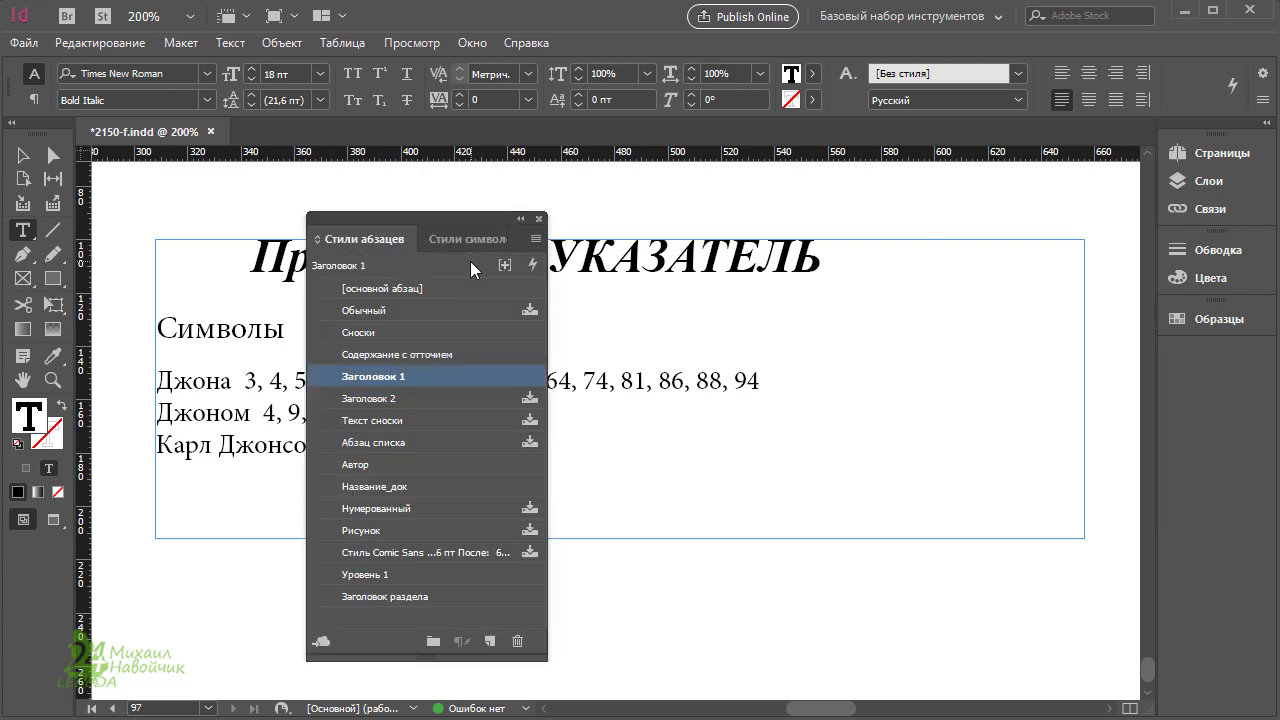
drag(428, 218, 894, 156)
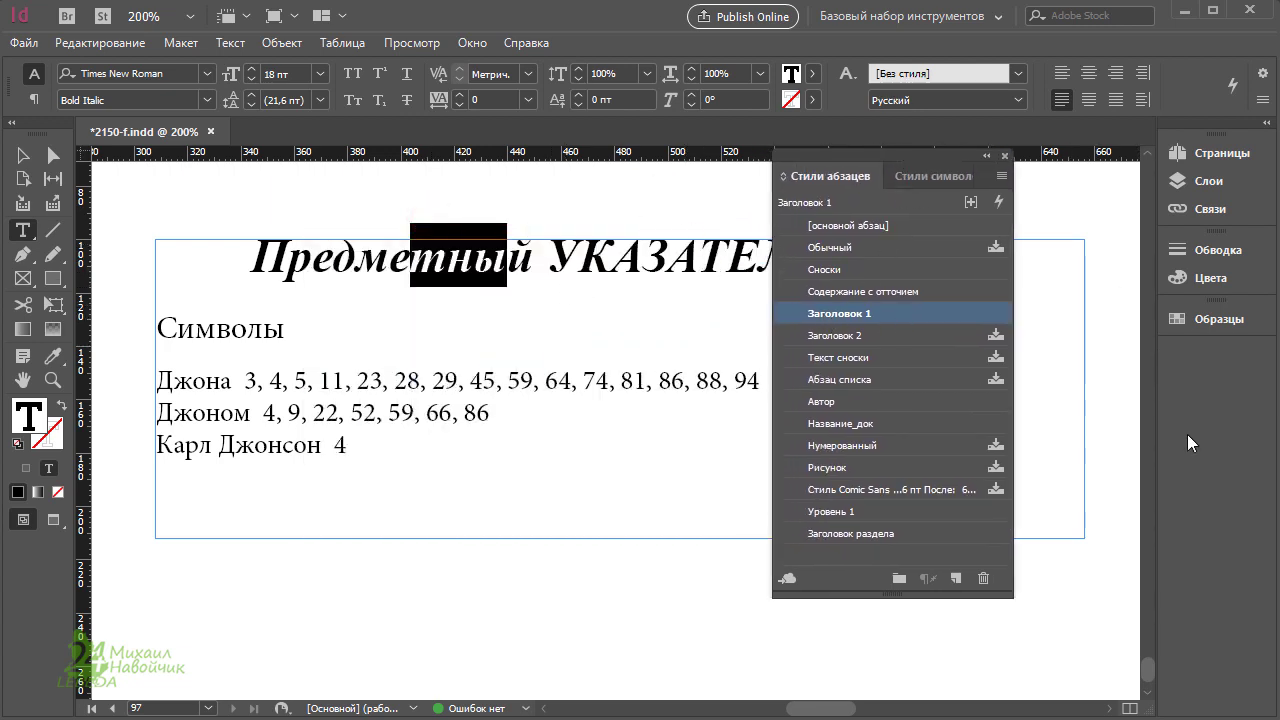
Return to page 3, select the table of contents frame and update the table of contents
drag(1149, 670, 1158, 172)
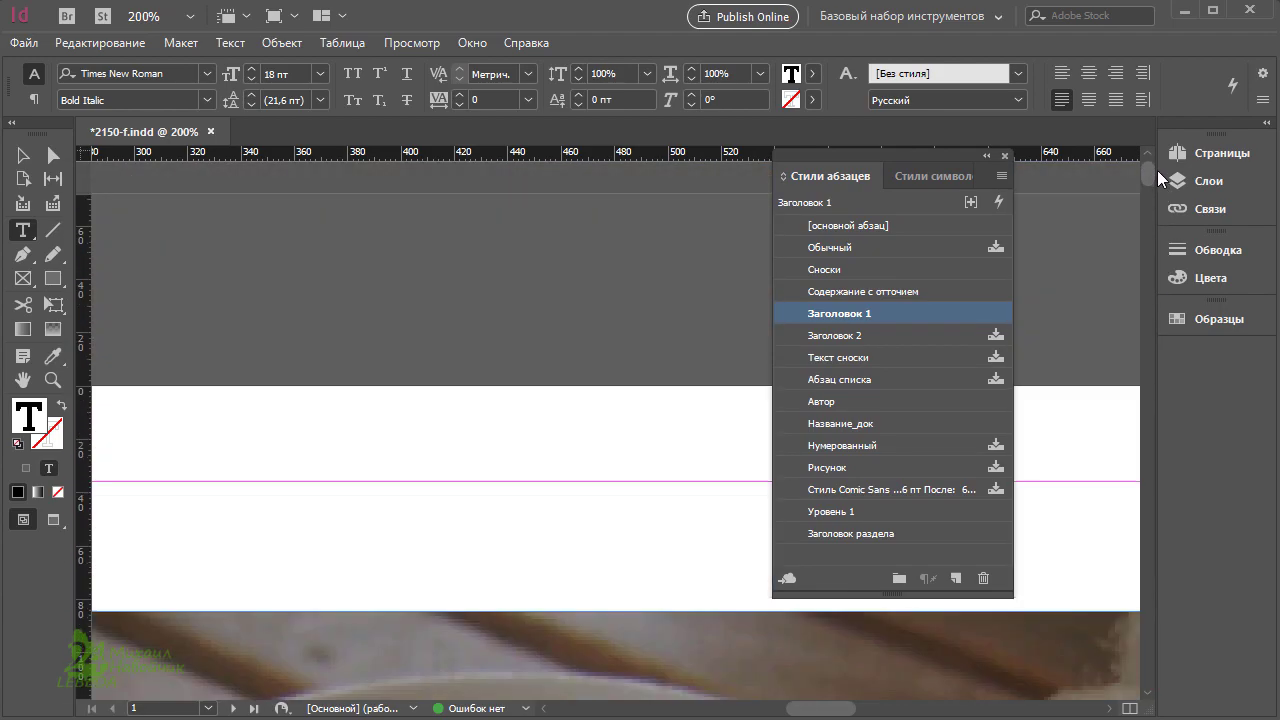
key(ctrl+0)
scroll(690, 410, down, 10)
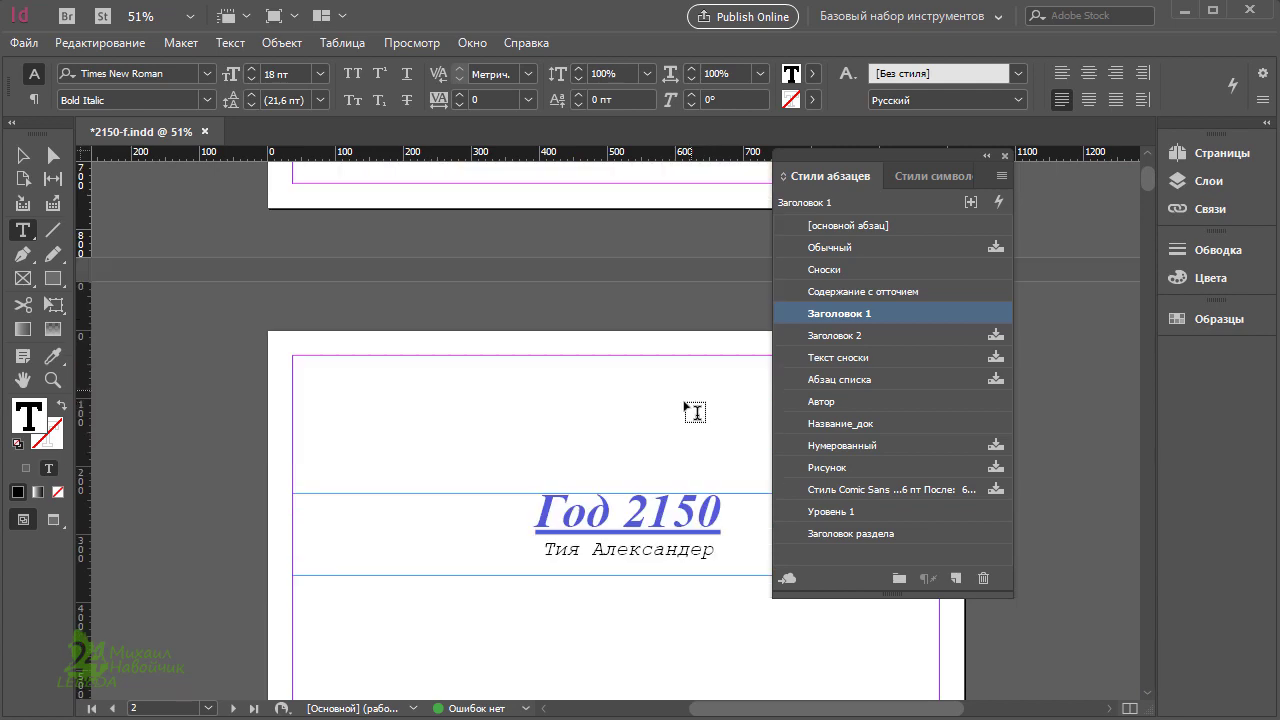
scroll(690, 410, down, 2)
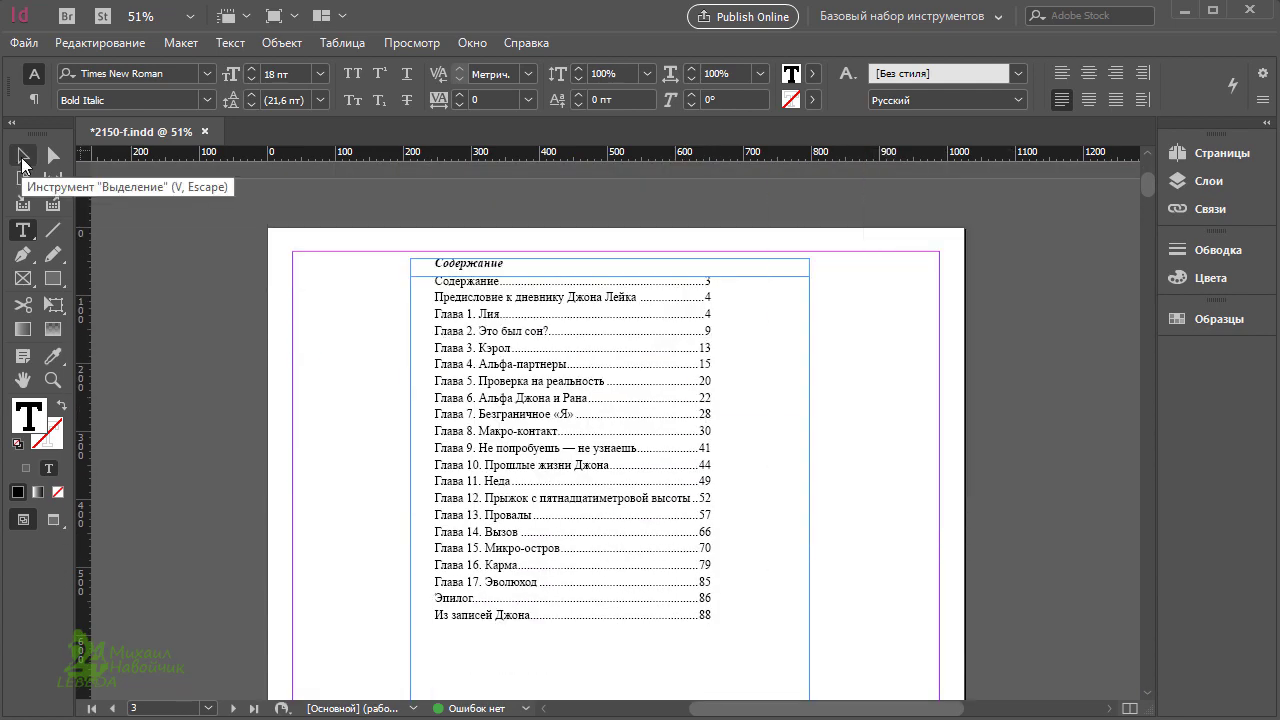
click(22, 158)
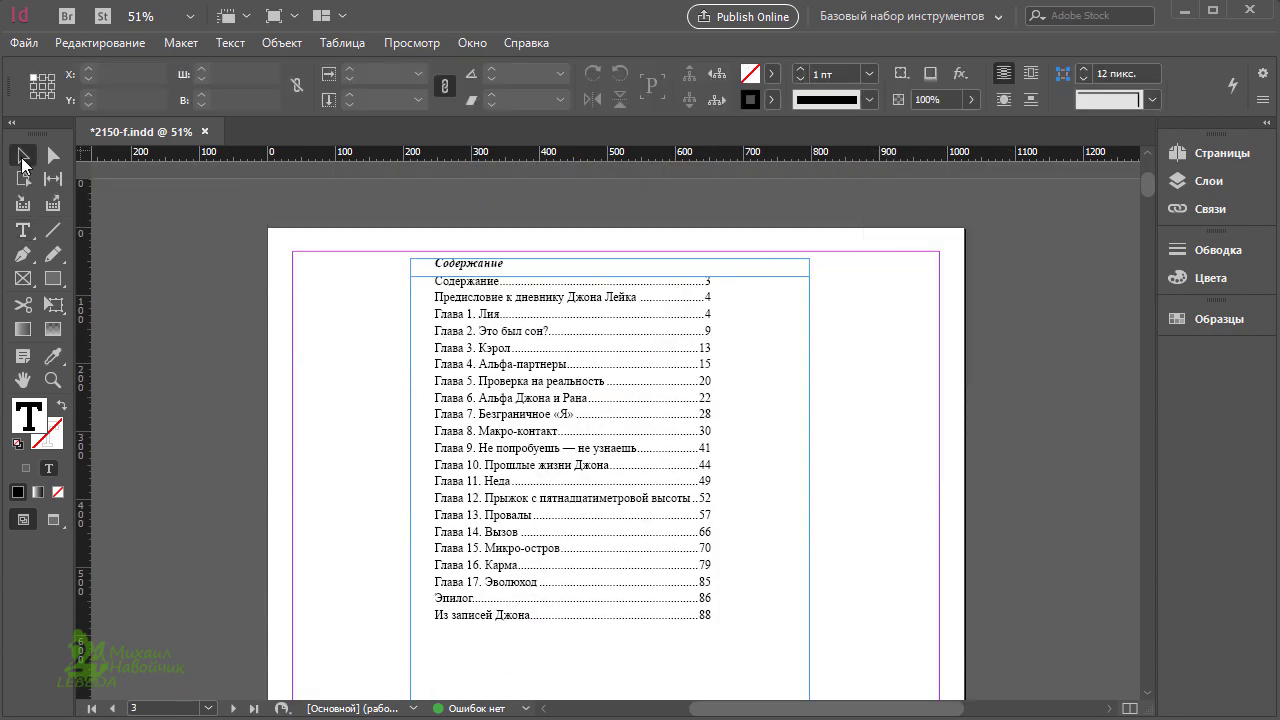
click(462, 390)
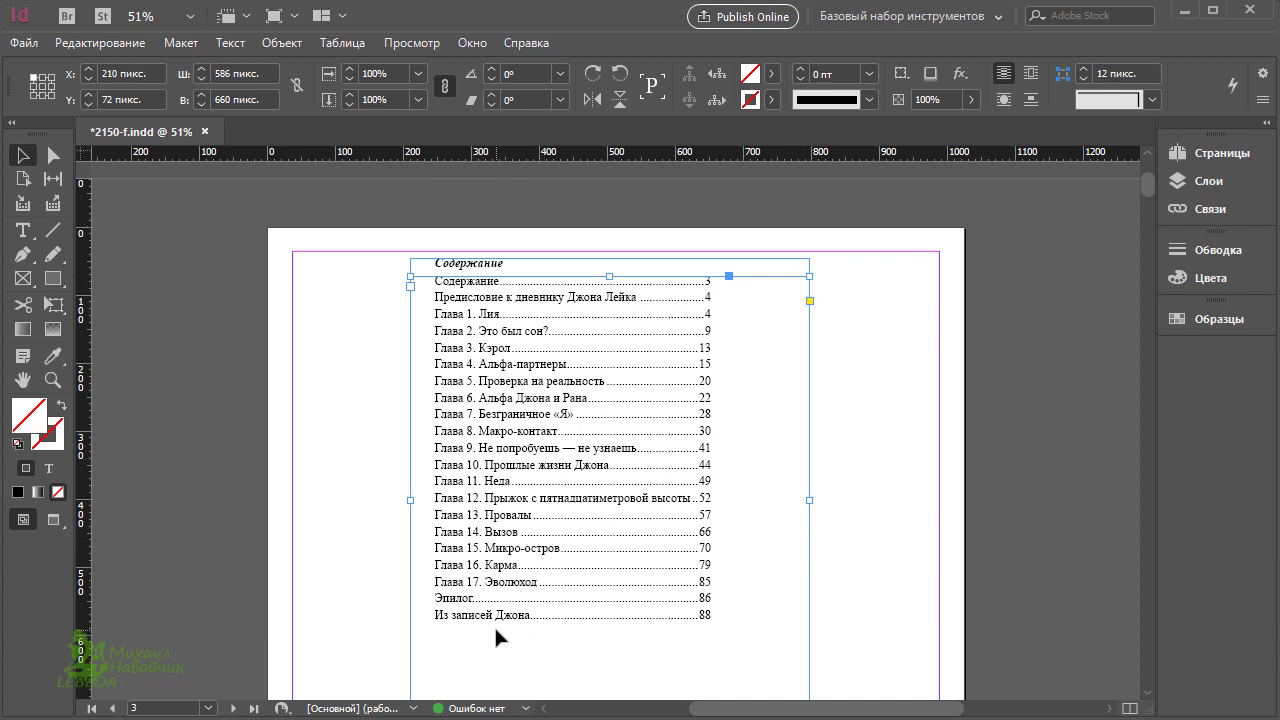
click(180, 45)
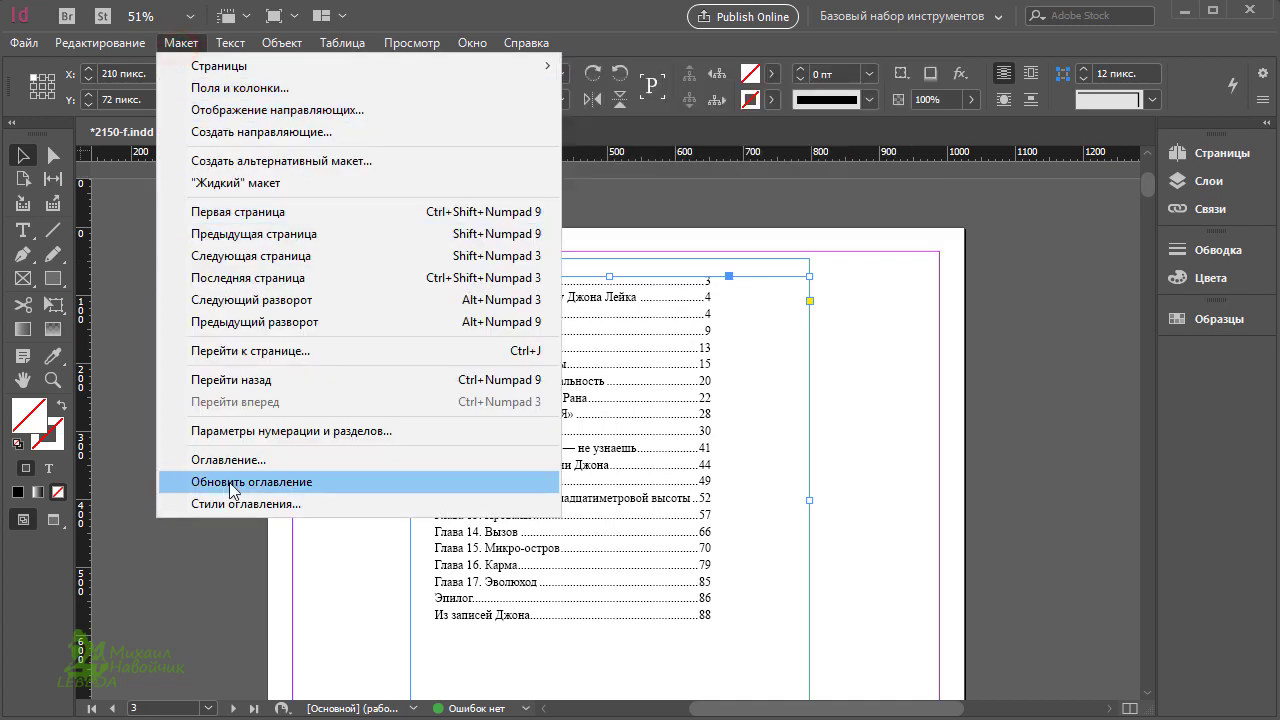
click(312, 483)
click(832, 482)
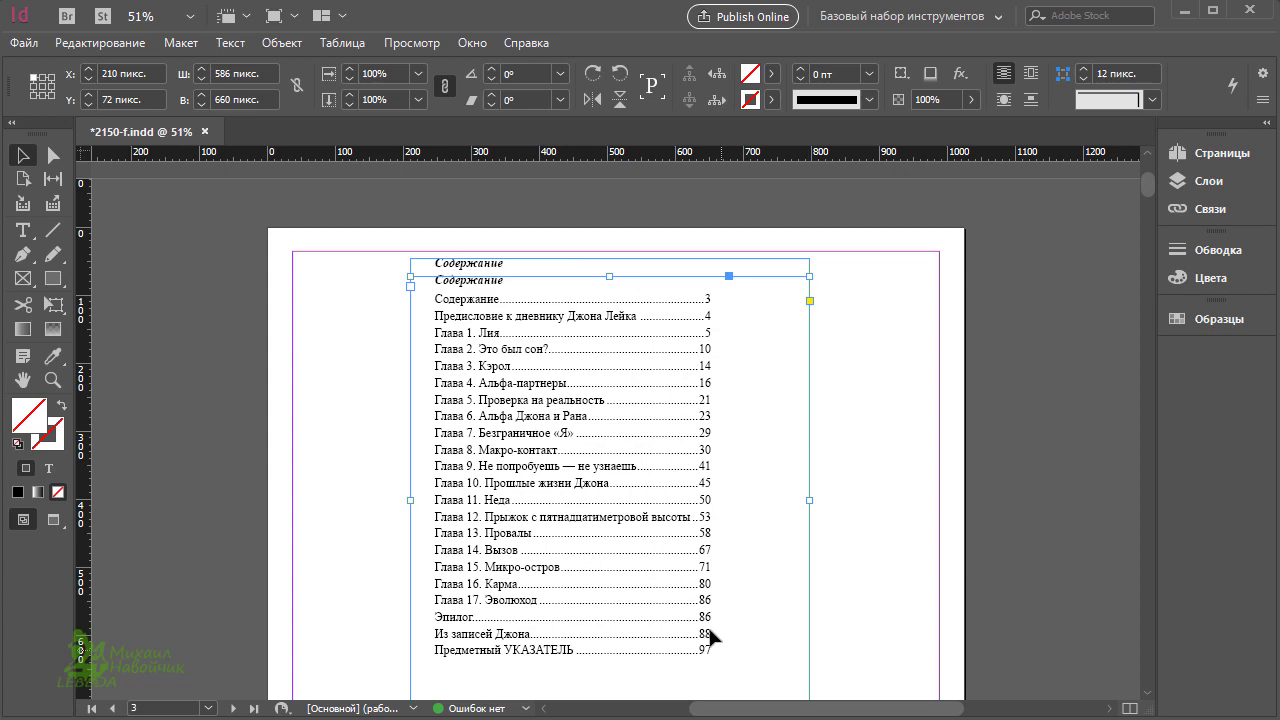
Delete the duplicate "Содержание" heading and its empty line above the table of contents entries
scroll(519, 293, up, 1)
scroll(519, 293, up, 2)
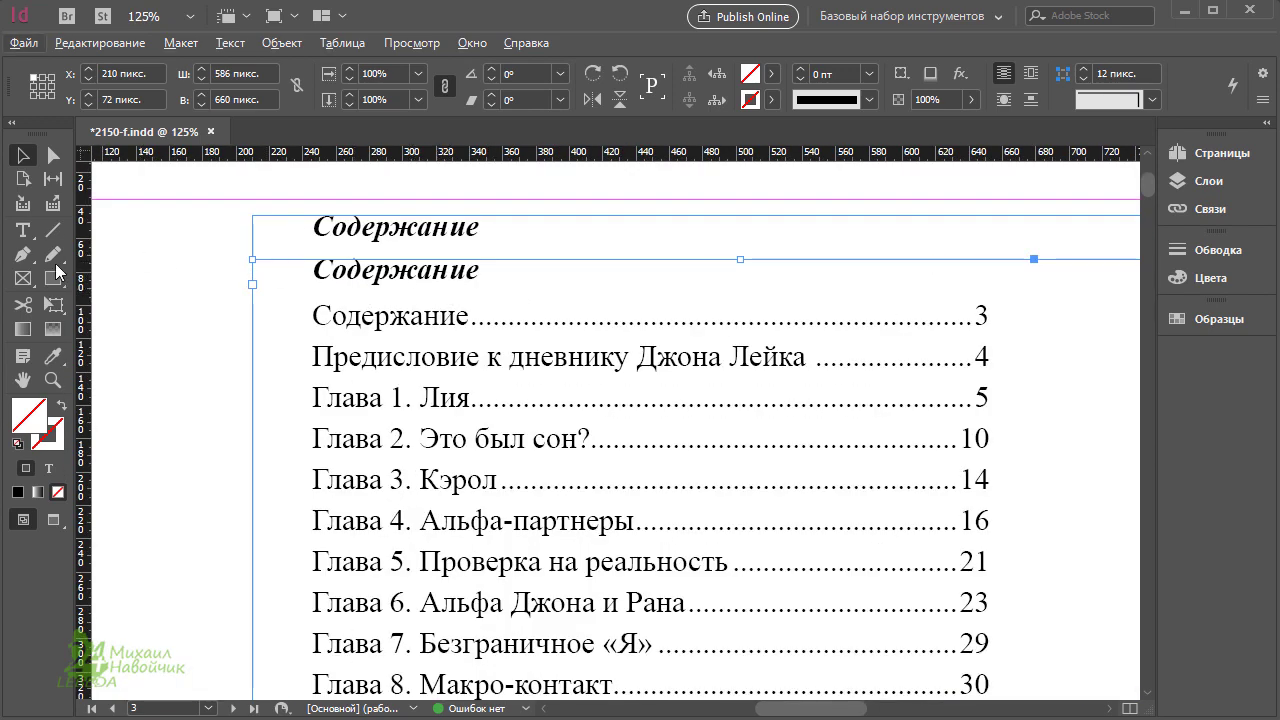
key(t)
drag(310, 268, 476, 273)
key(BackSpace)
click(314, 314)
key(BackSpace)
key(Escape)
scroll(533, 393, down, 2)
scroll(533, 393, down, 1)
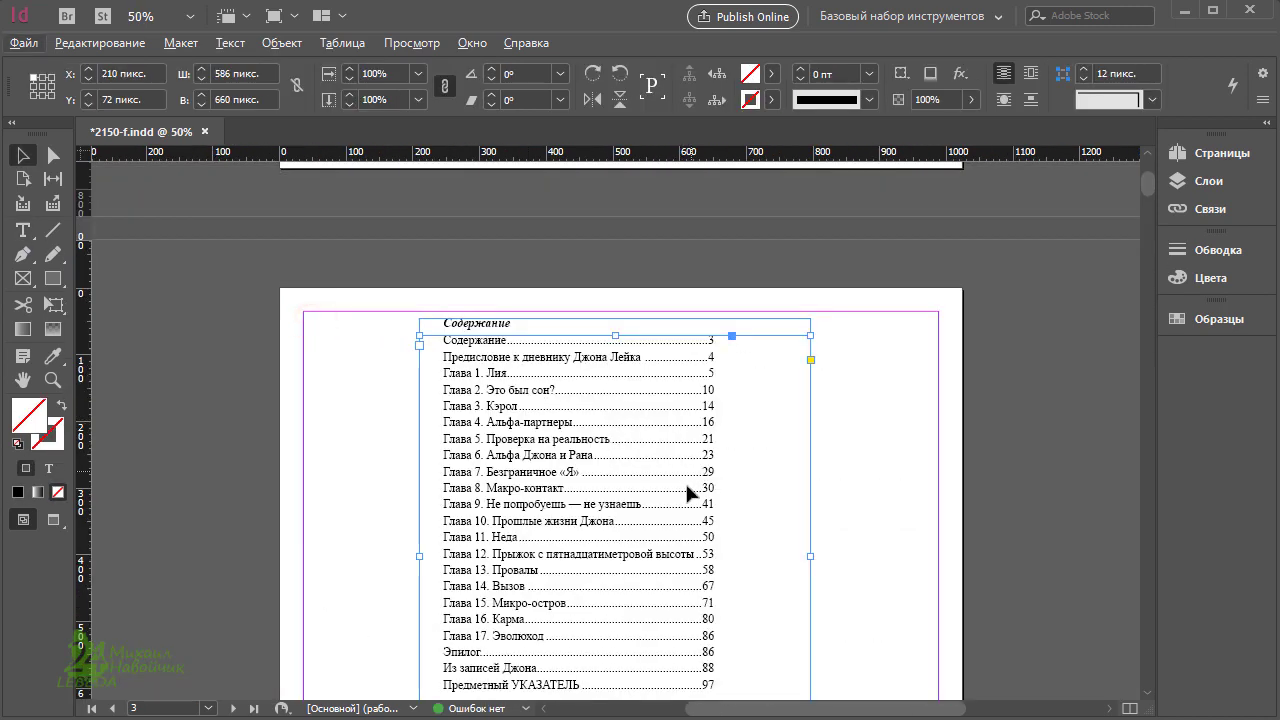
Go to page 4 and examine the foreword heading with its footnote mark
drag(668, 547, 644, 460)
scroll(648, 525, down, 4)
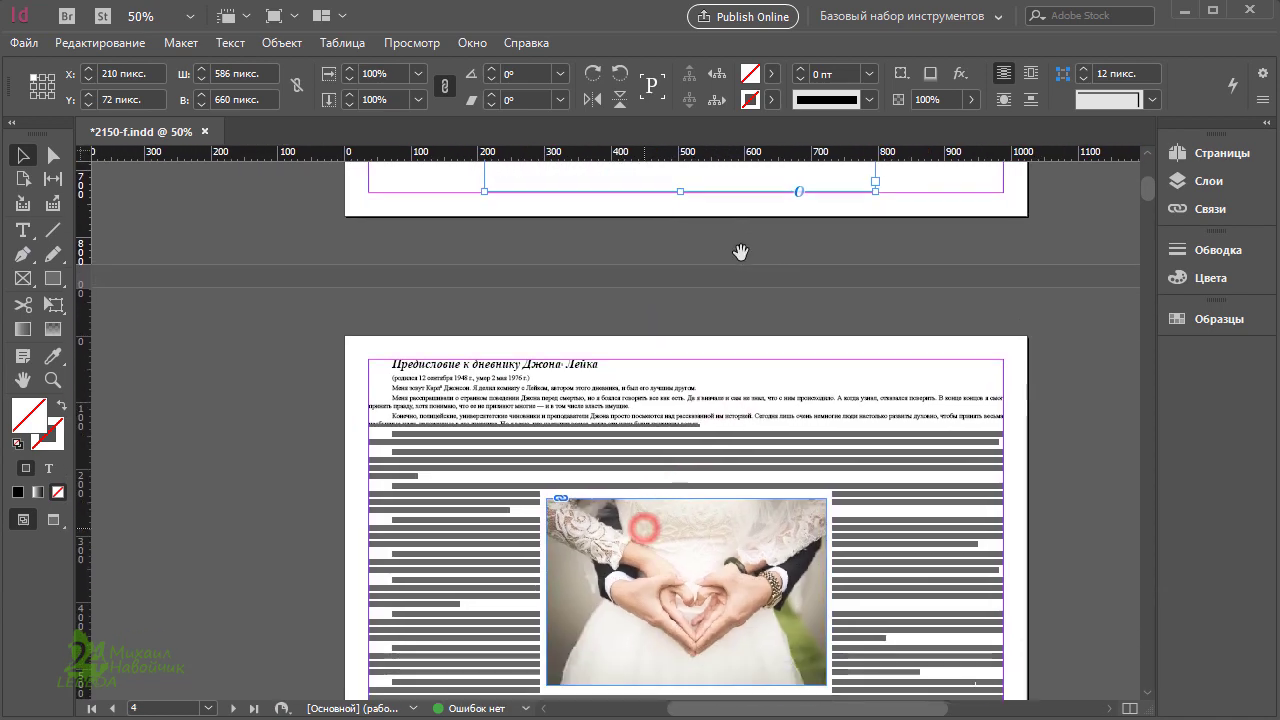
scroll(530, 362, up, 3)
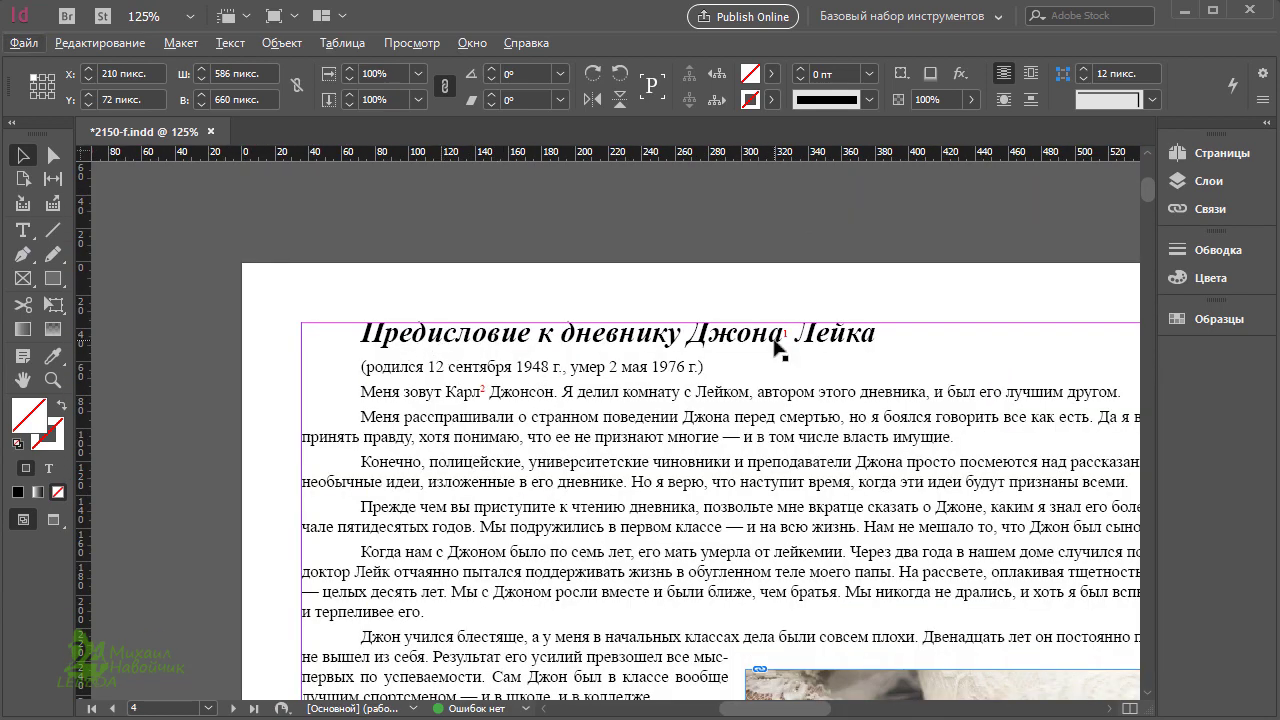
click(25, 229)
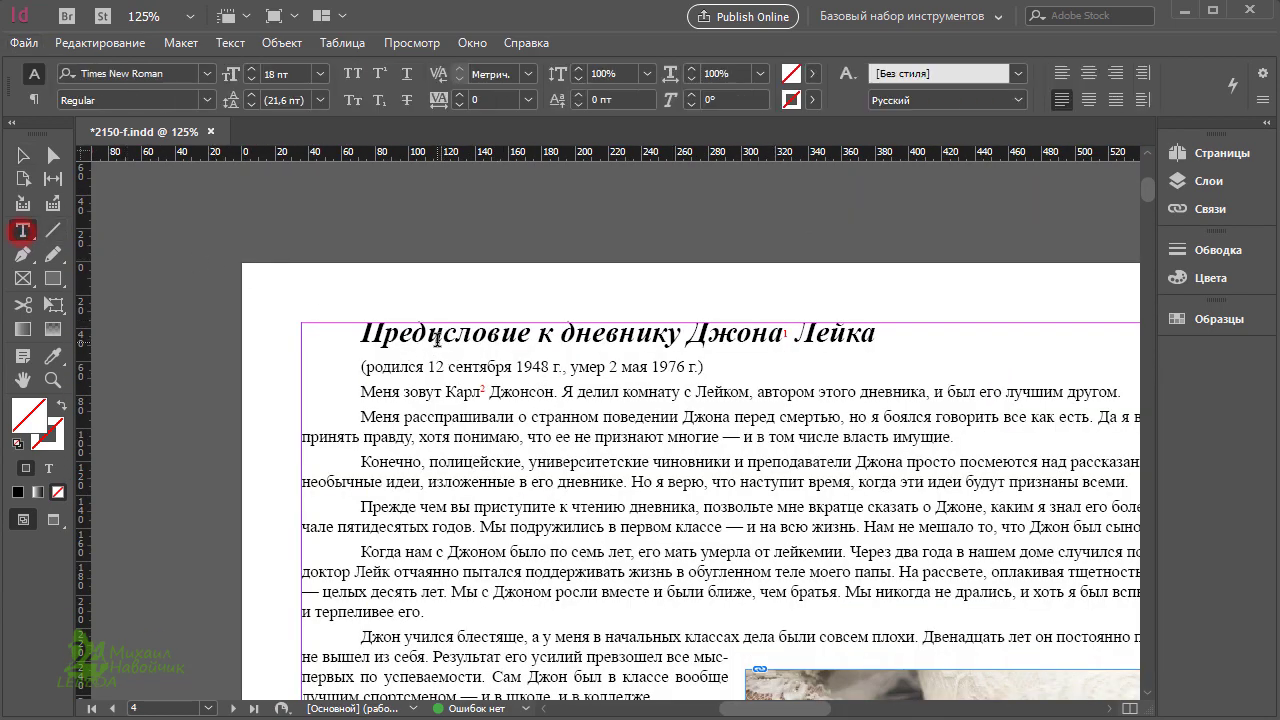
drag(374, 332, 874, 354)
Go to page 5 and check the paragraph style of the heading "Глава 1. Лия"
scroll(861, 430, down, 3)
scroll(861, 430, down, 15)
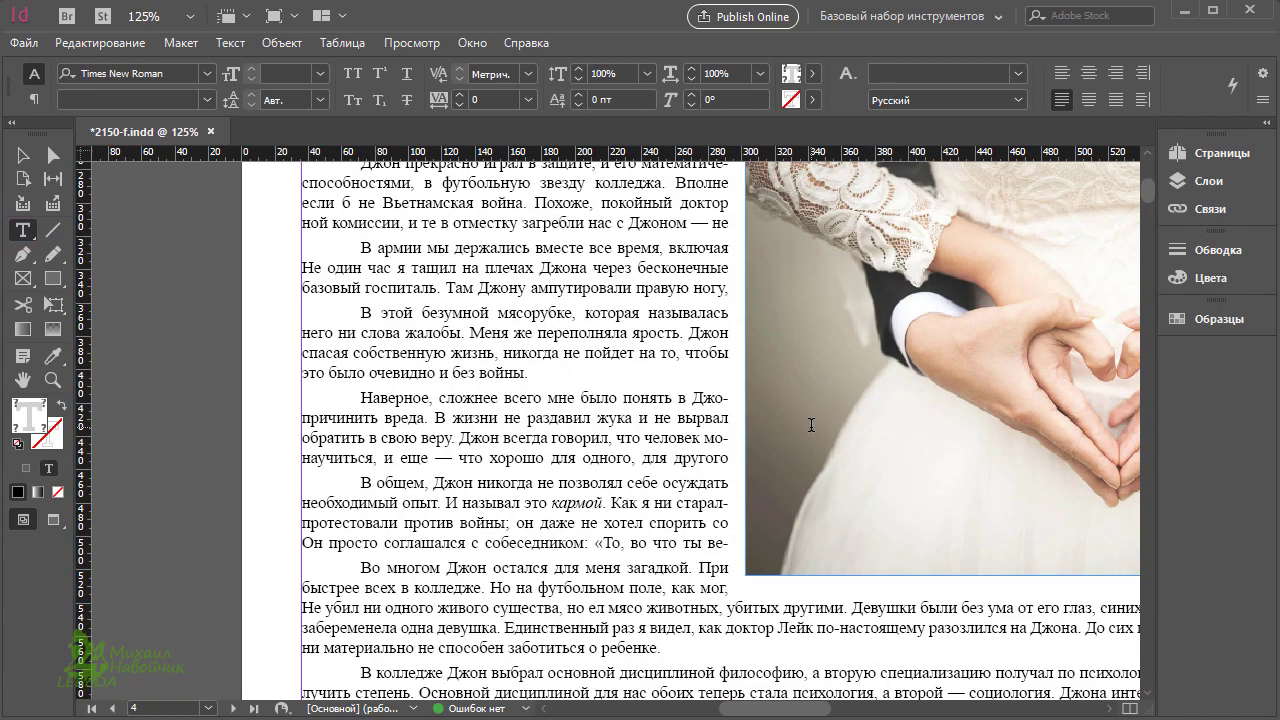
scroll(808, 423, down, 5)
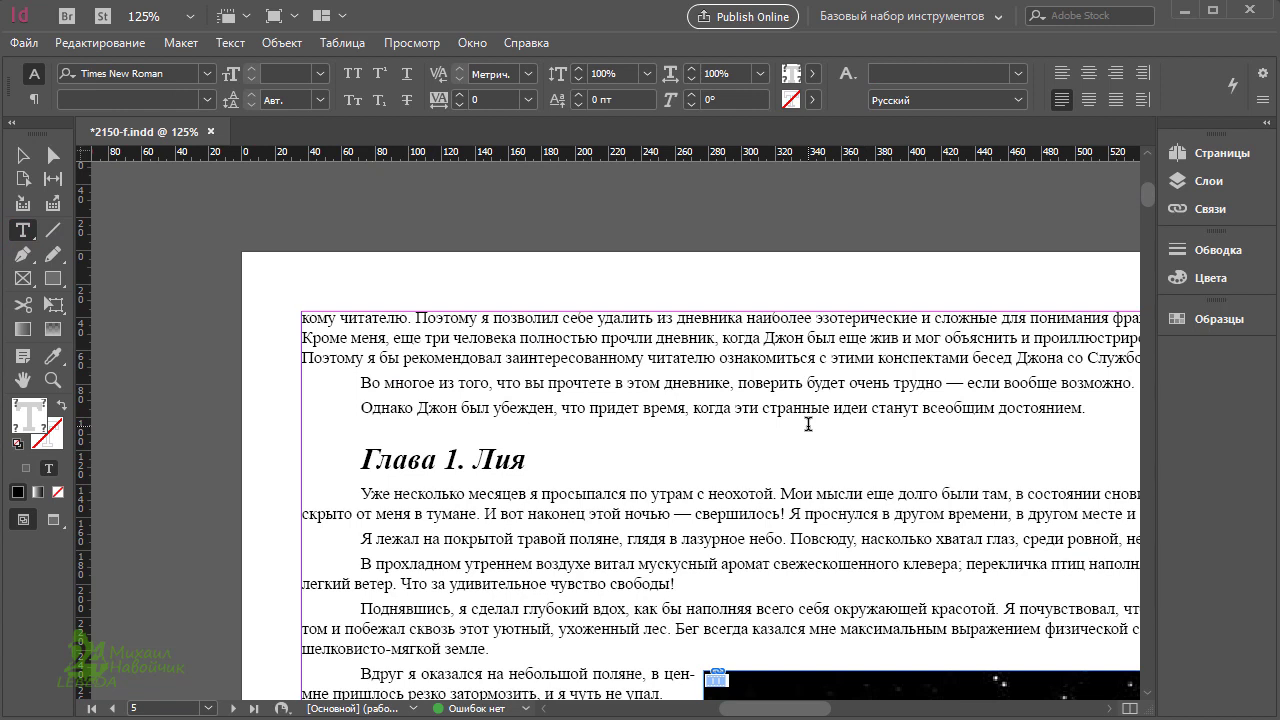
drag(367, 458, 522, 461)
click(516, 460)
drag(362, 459, 484, 462)
click(547, 451)
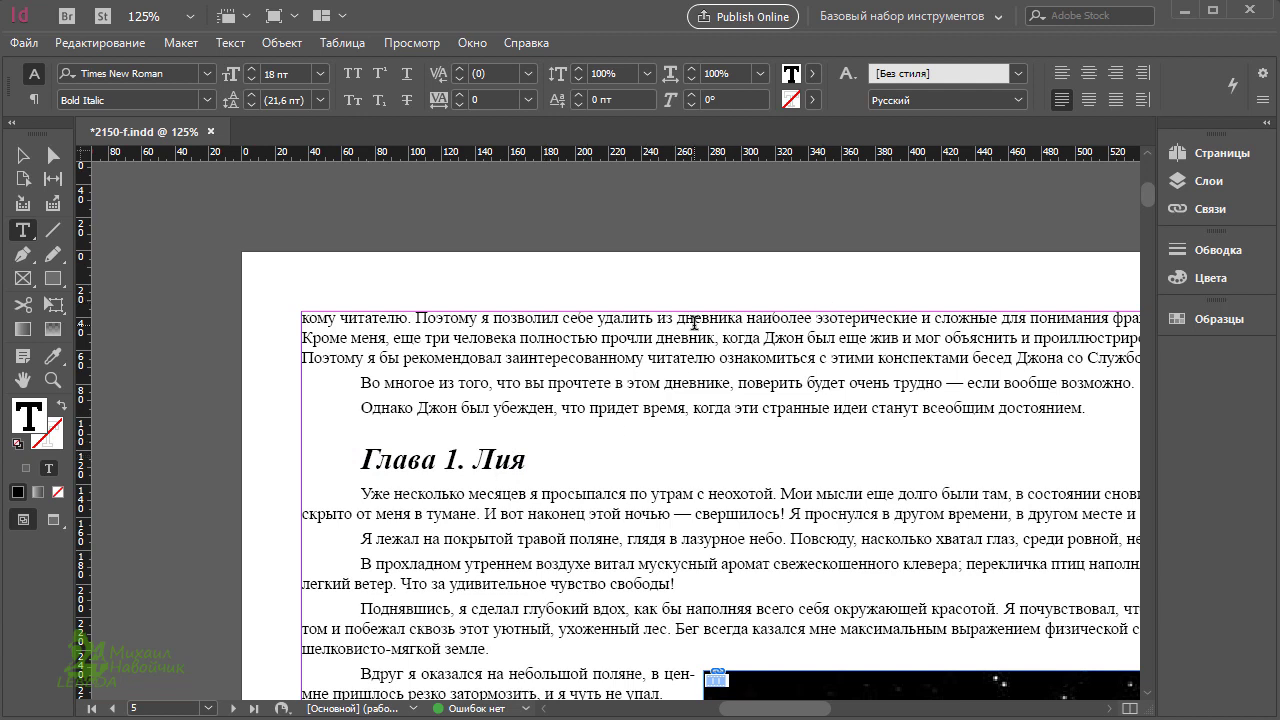
key(F11)
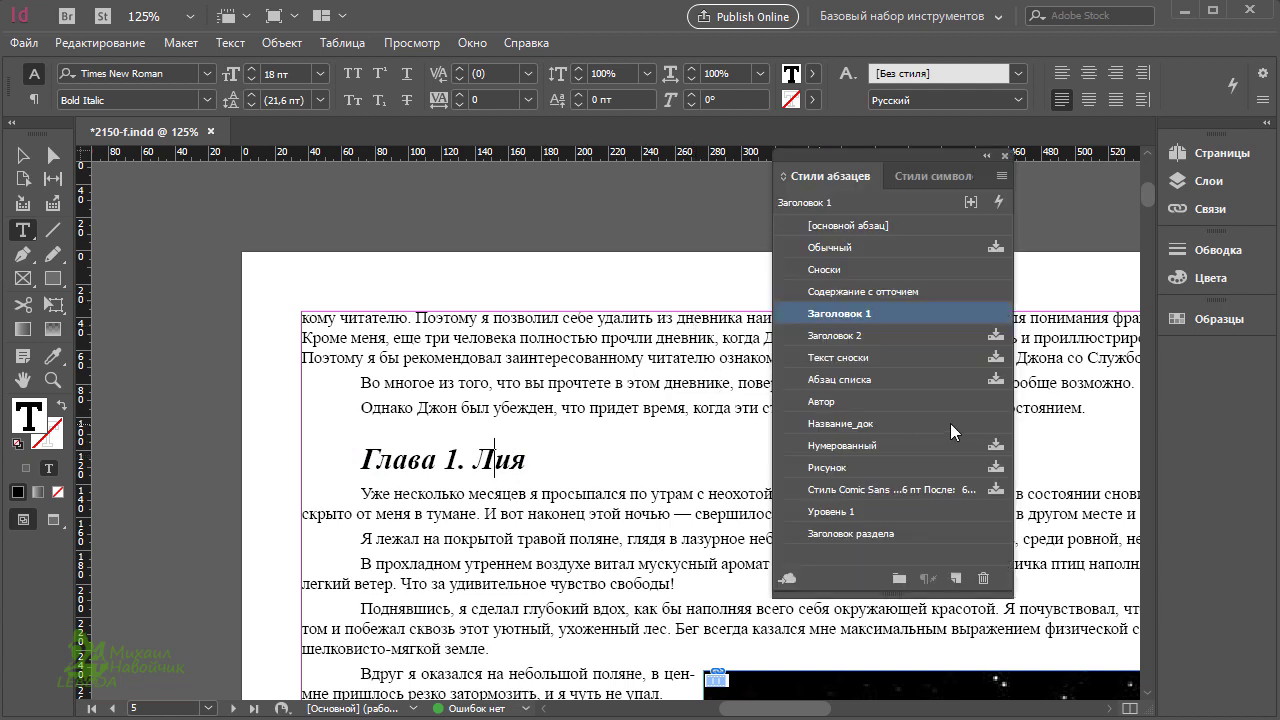
Set the "Заголовок 1" paragraph style to a 22 pt font size and the "RGB пурпурный" character colour
double_click(915, 314)
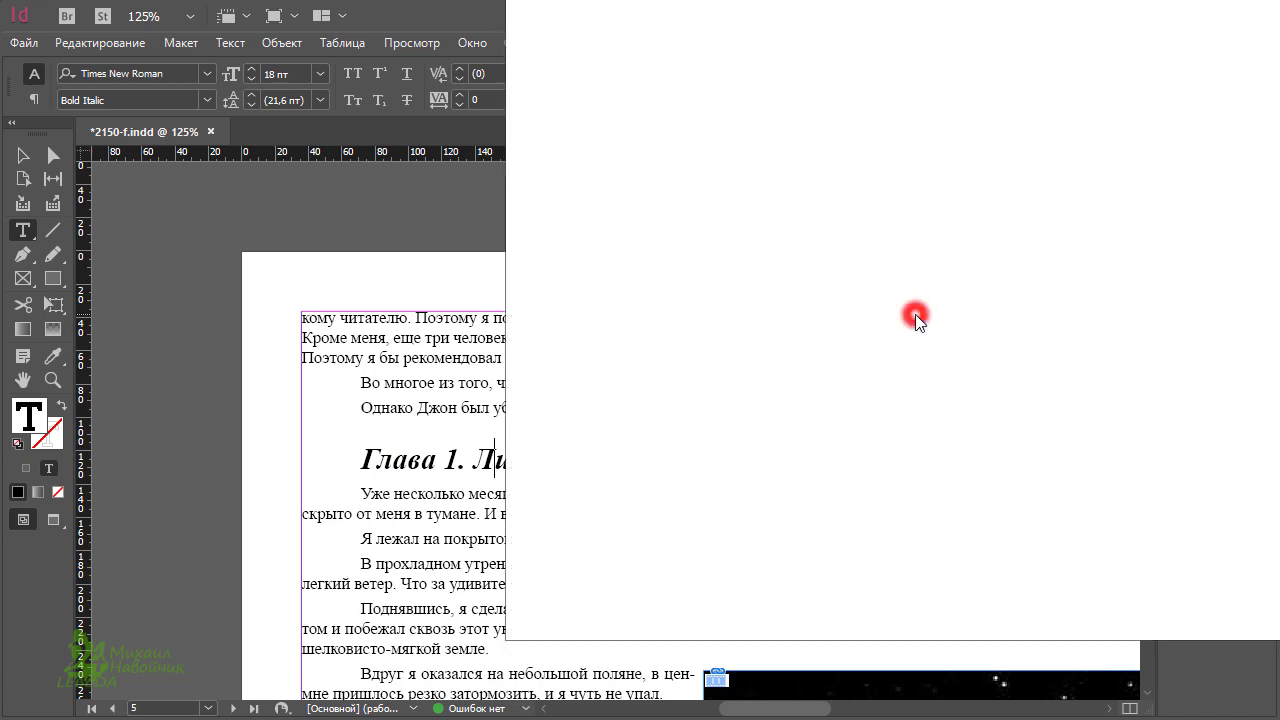
click(336, 97)
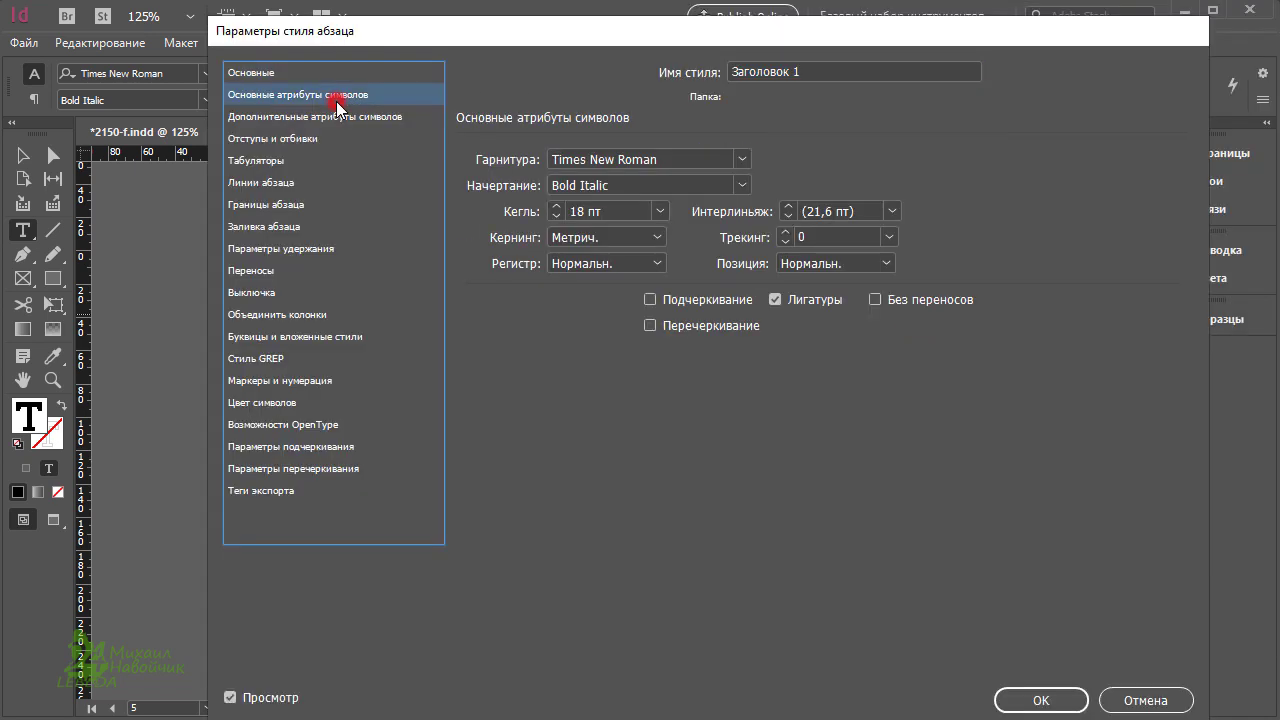
click(614, 209)
triple_click(614, 212)
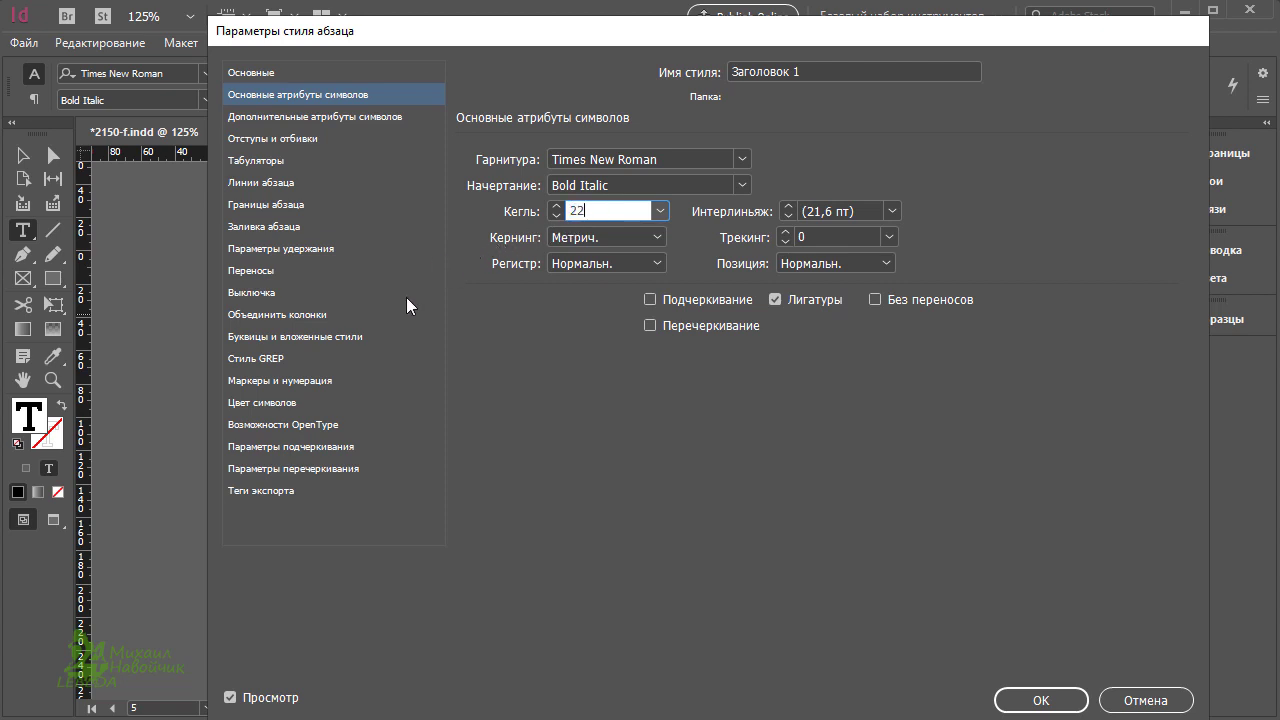
click(293, 402)
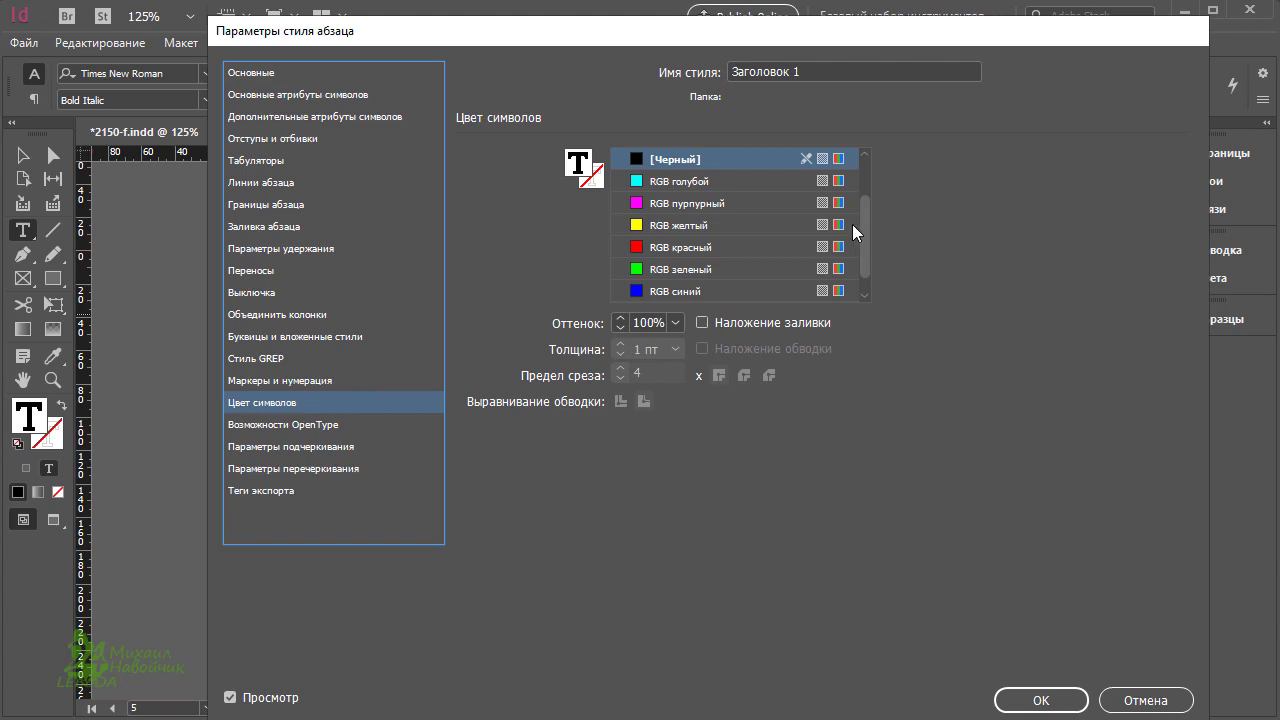
click(684, 205)
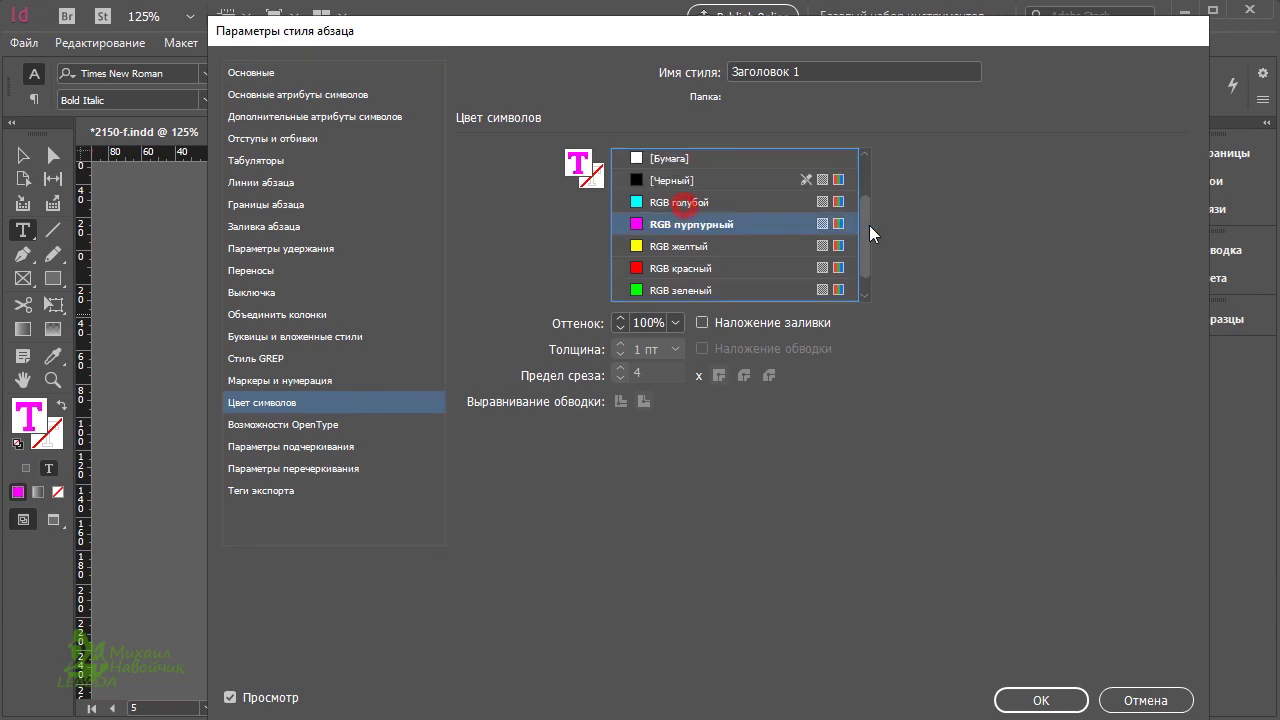
click(1050, 706)
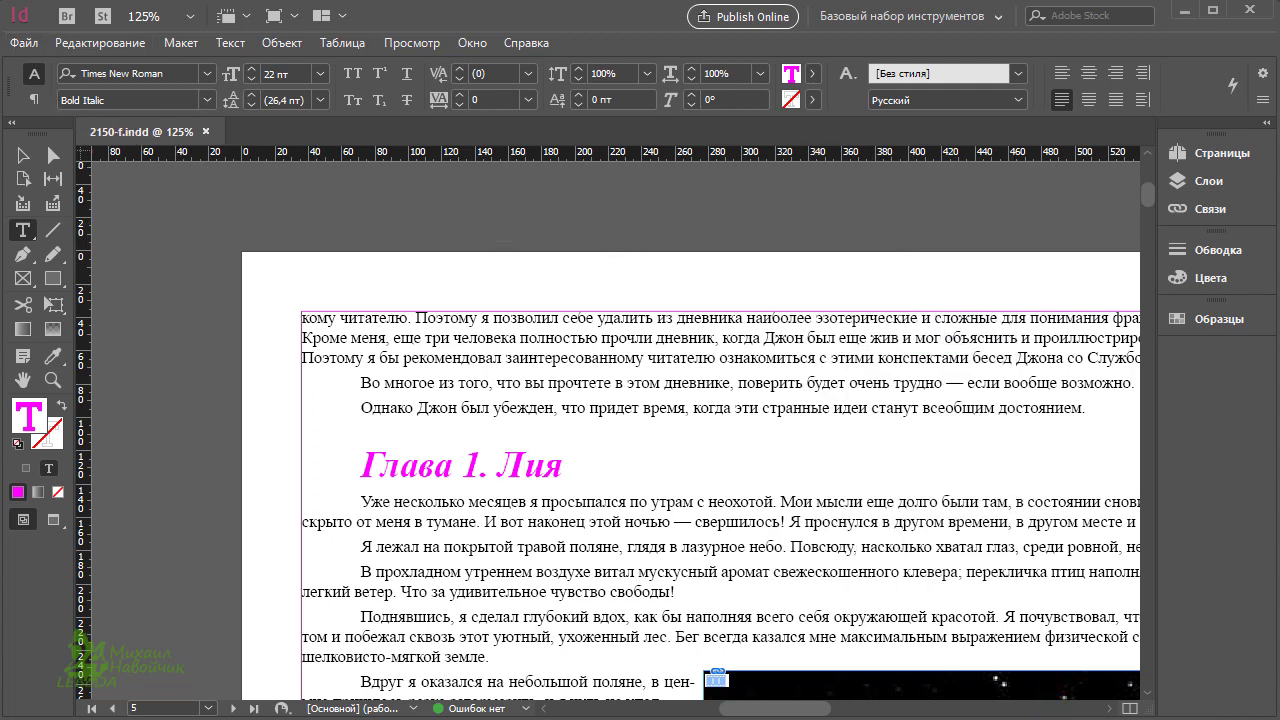
Open 2150-p.indd from the 5.10.2019 folder and examine its foreword heading, table of contents and title page
key(alt+Tab)
click(602, 401)
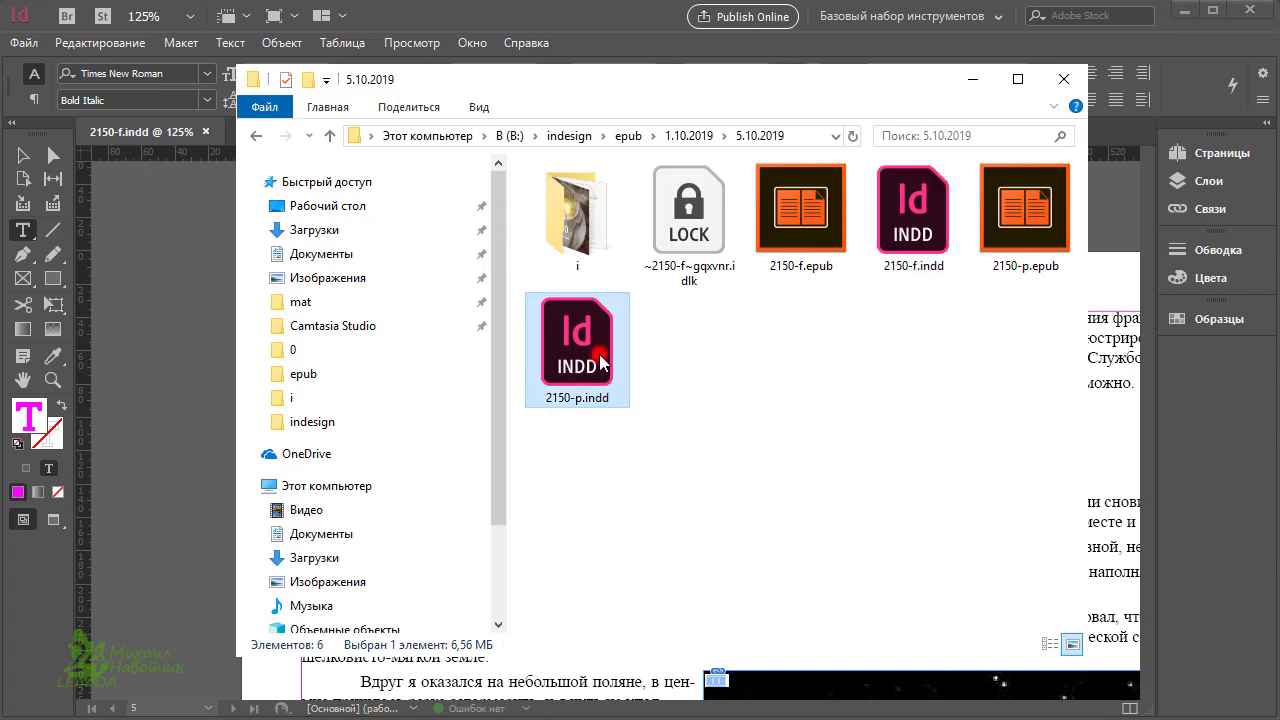
double_click(600, 358)
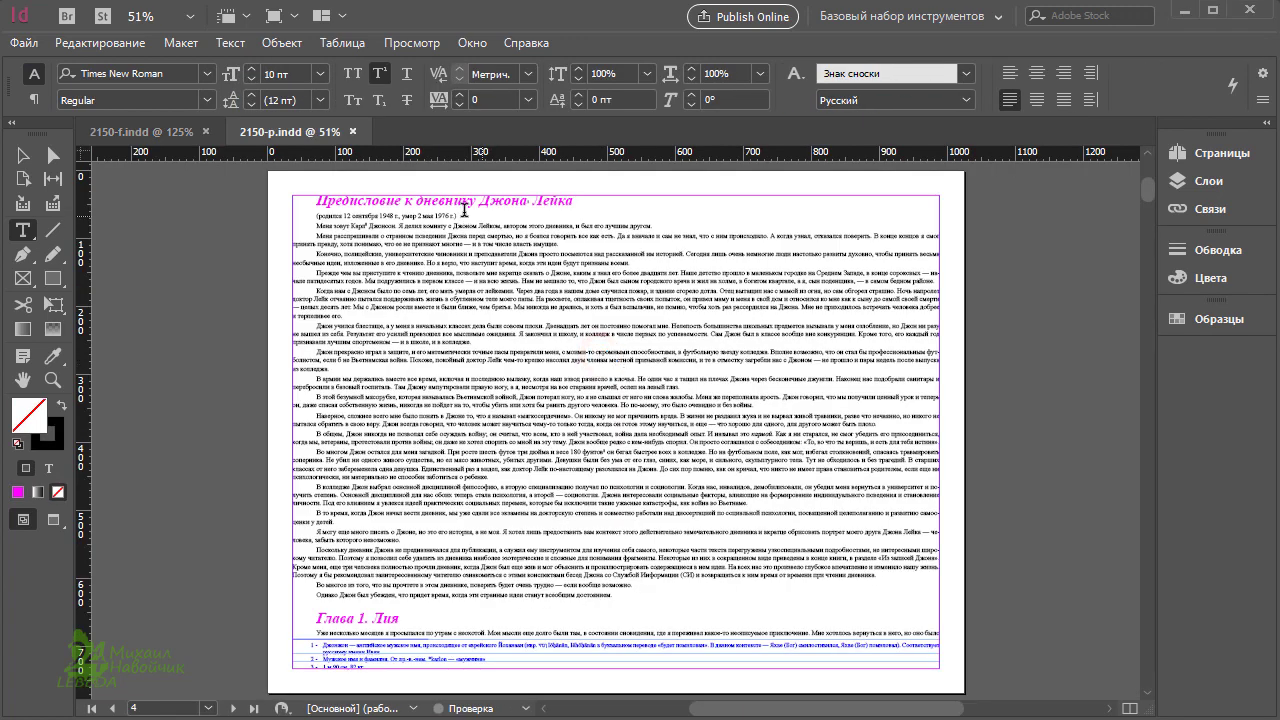
click(413, 202)
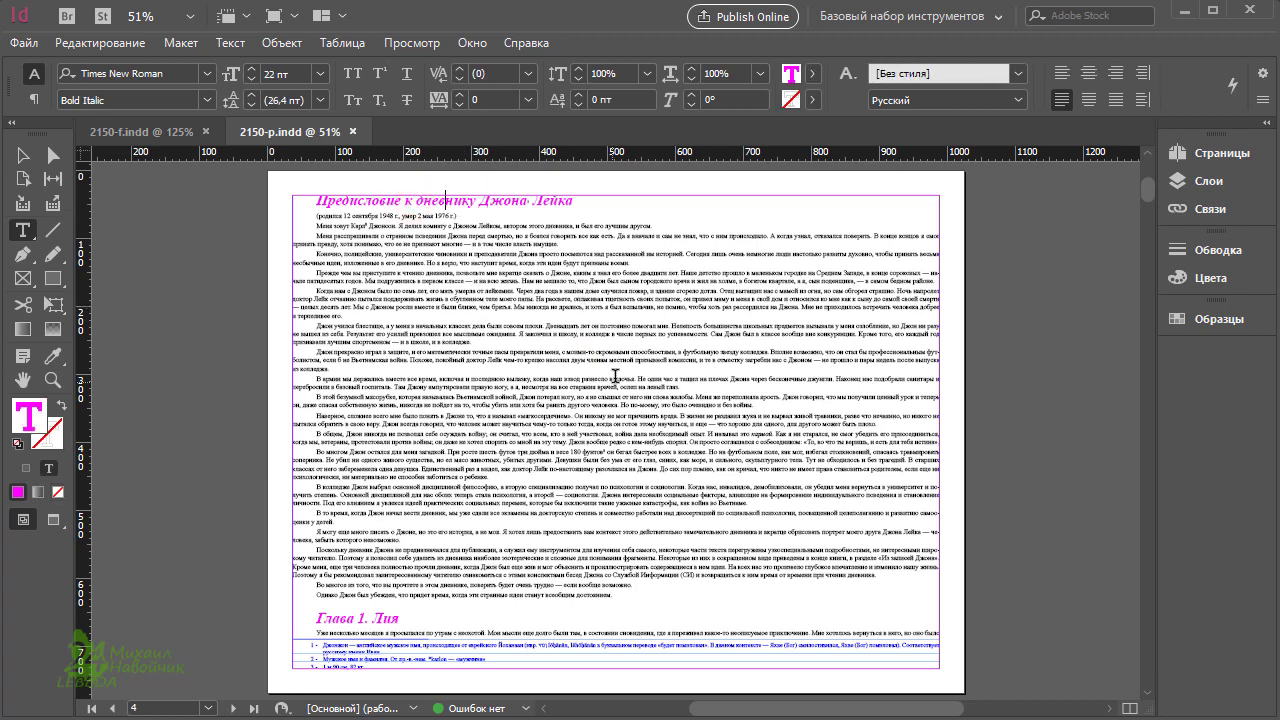
scroll(616, 368, up, 15)
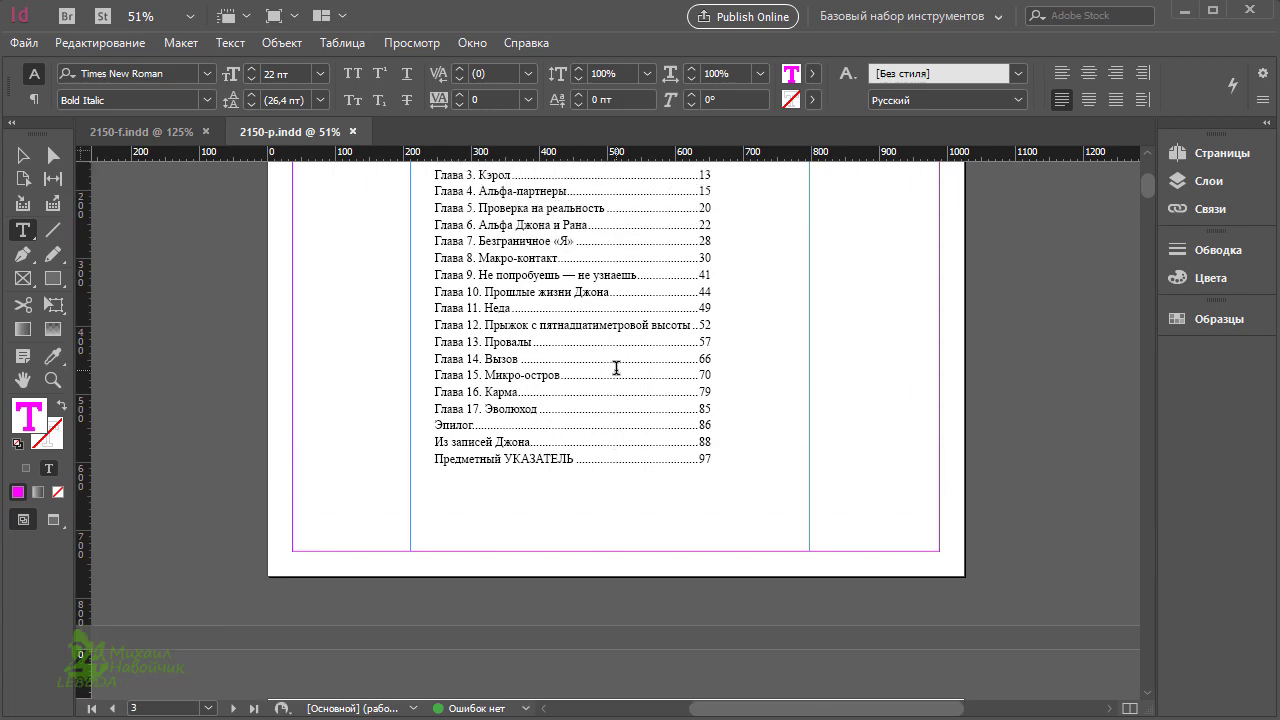
scroll(616, 368, up, 15)
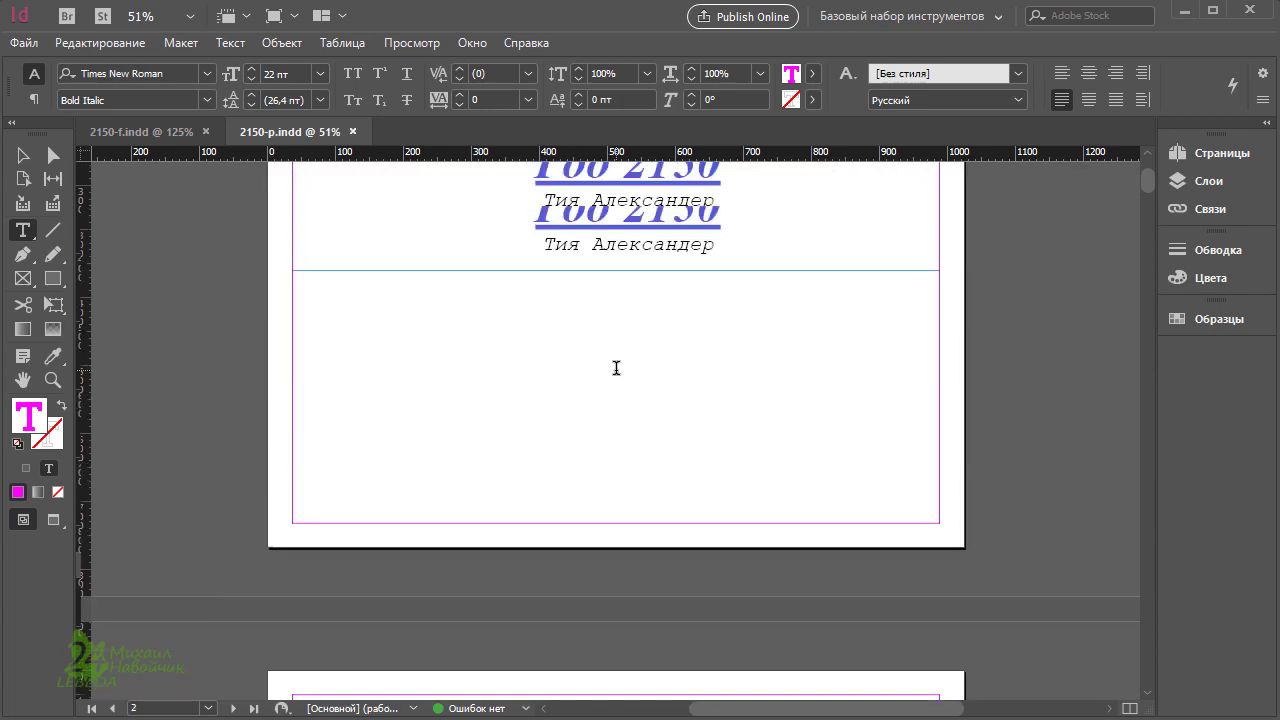
scroll(626, 380, down, 8)
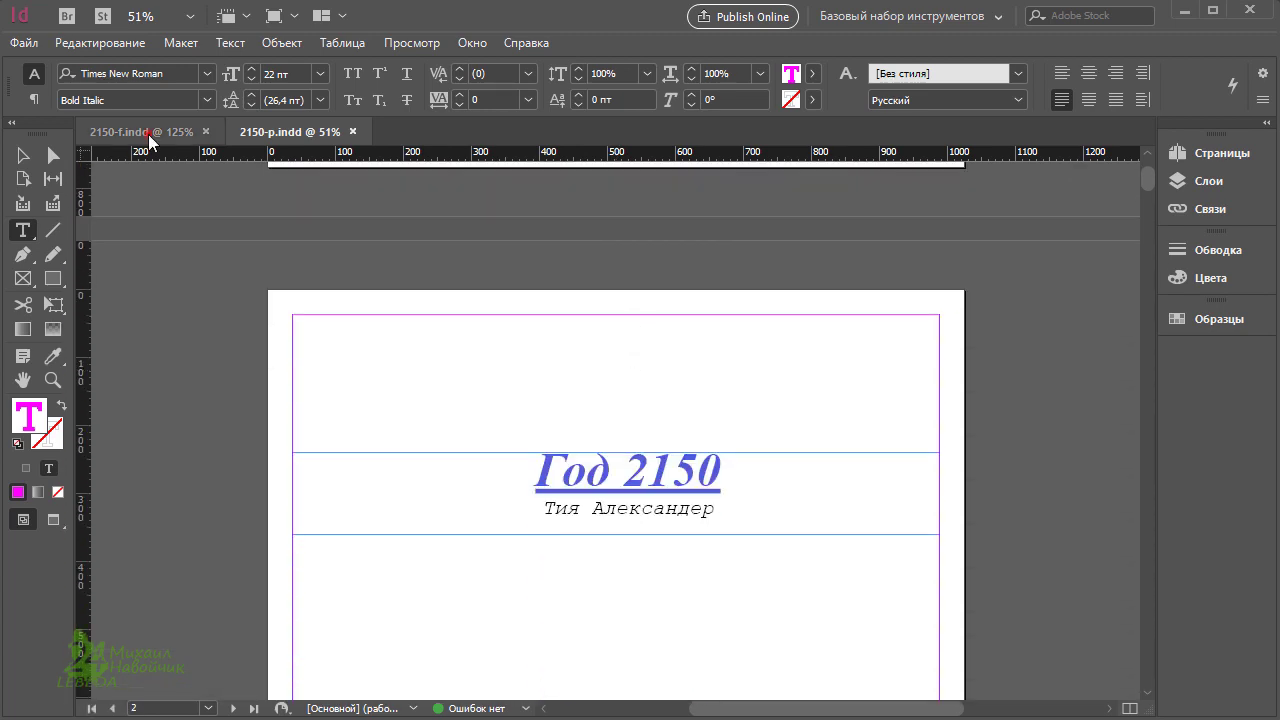
Export 2150-f.indd as a fixed-layout EPUB named 2150-f.epub, replacing the existing file
click(148, 135)
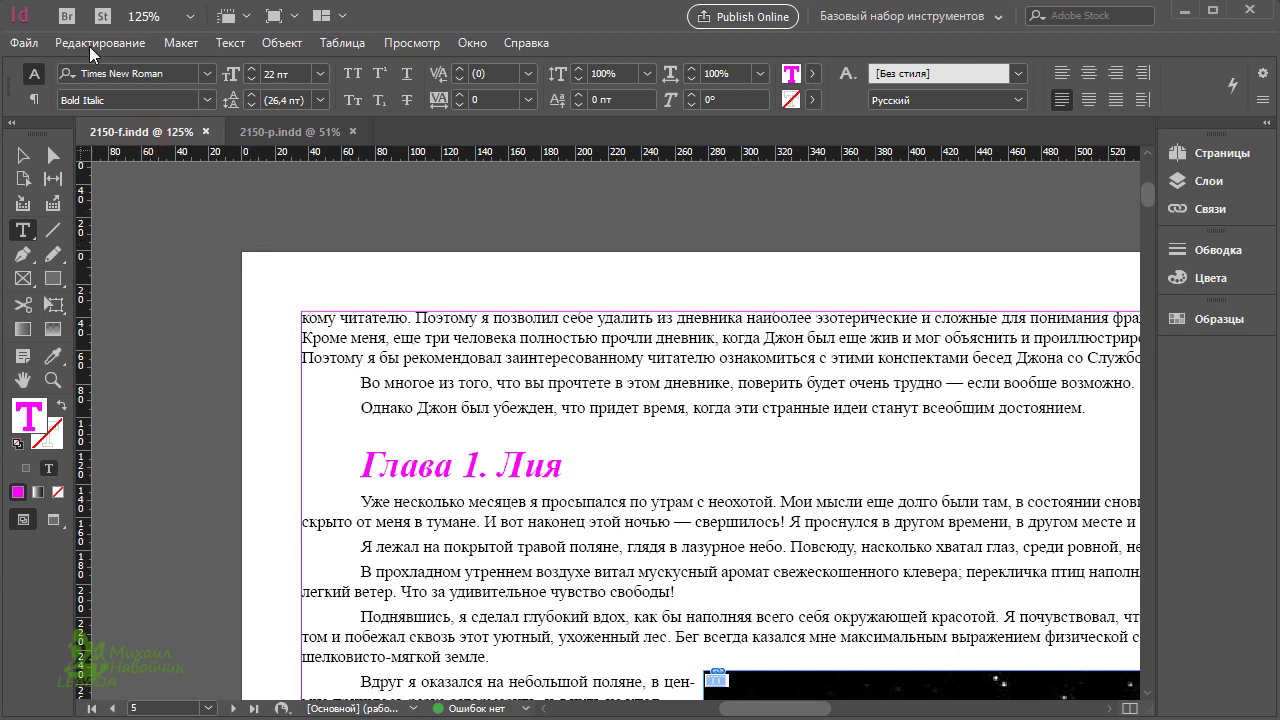
click(24, 42)
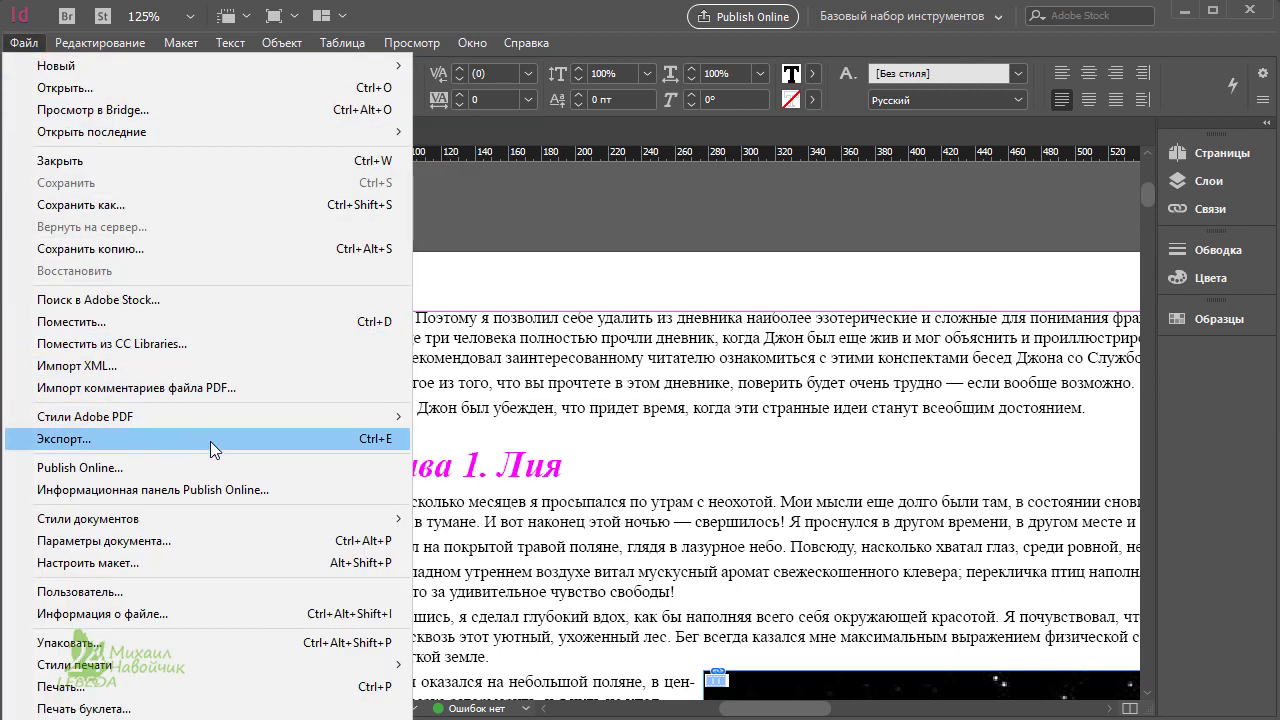
click(305, 441)
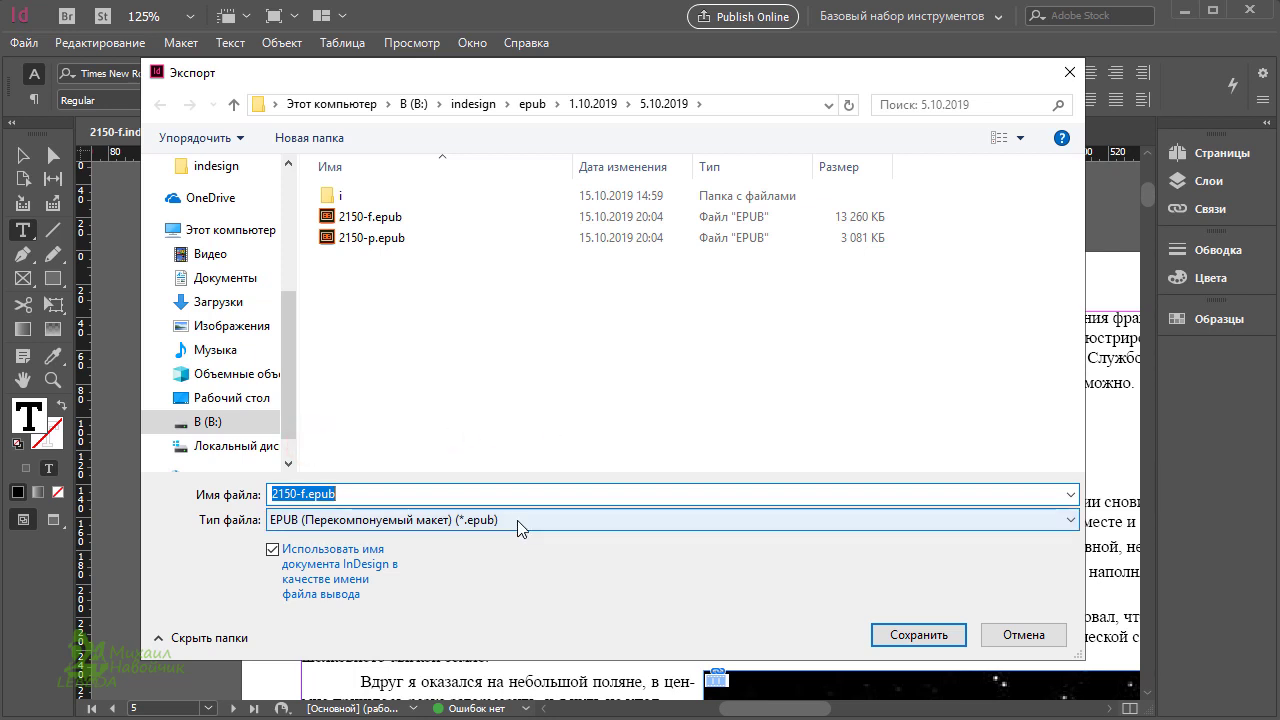
click(517, 520)
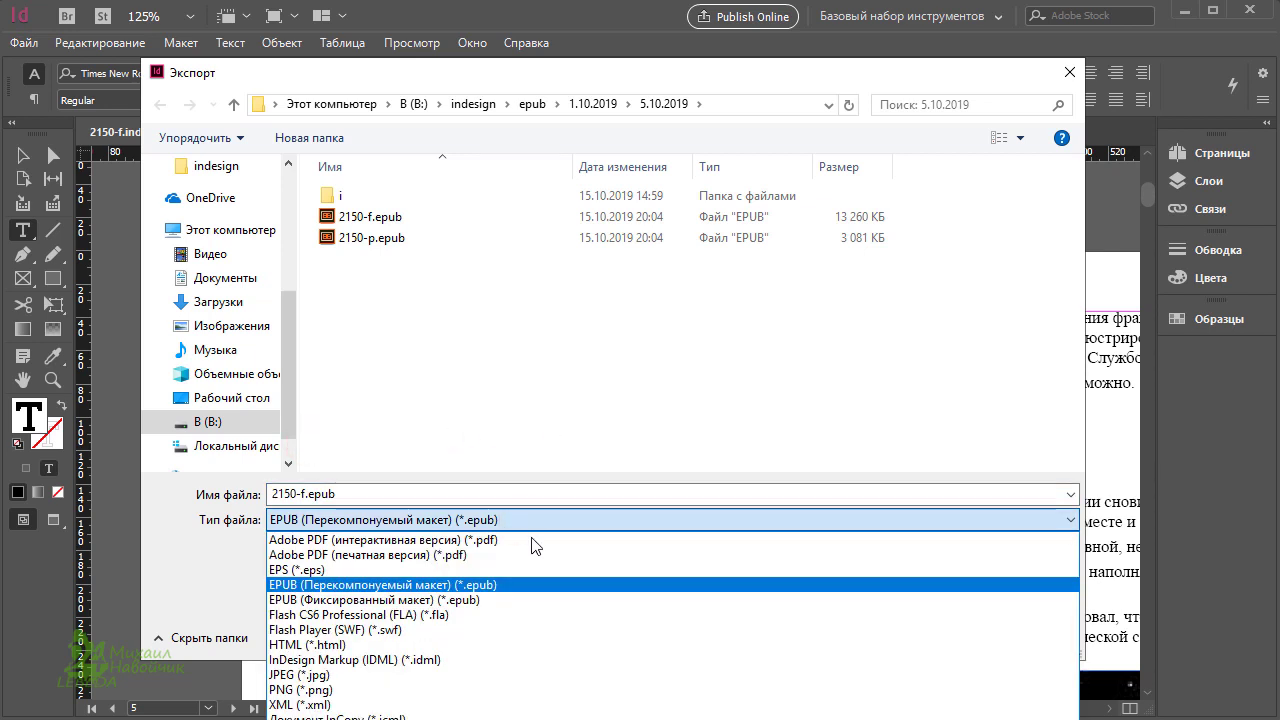
click(499, 601)
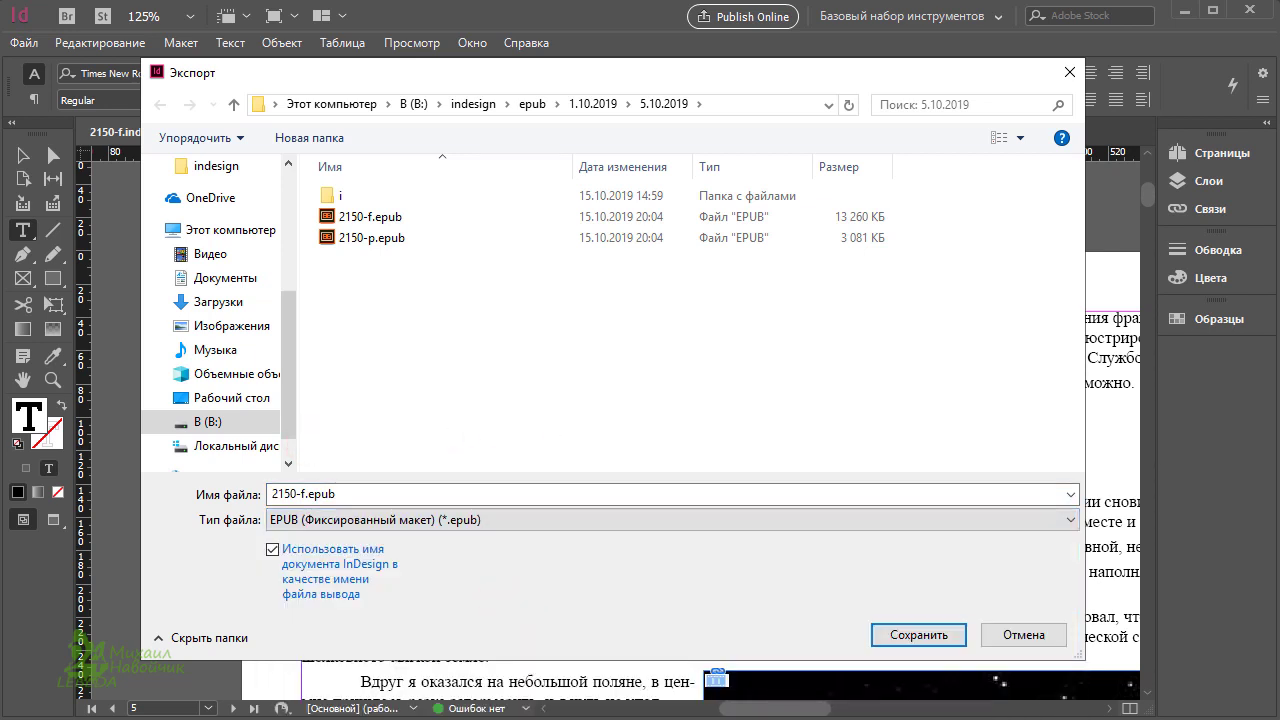
click(919, 635)
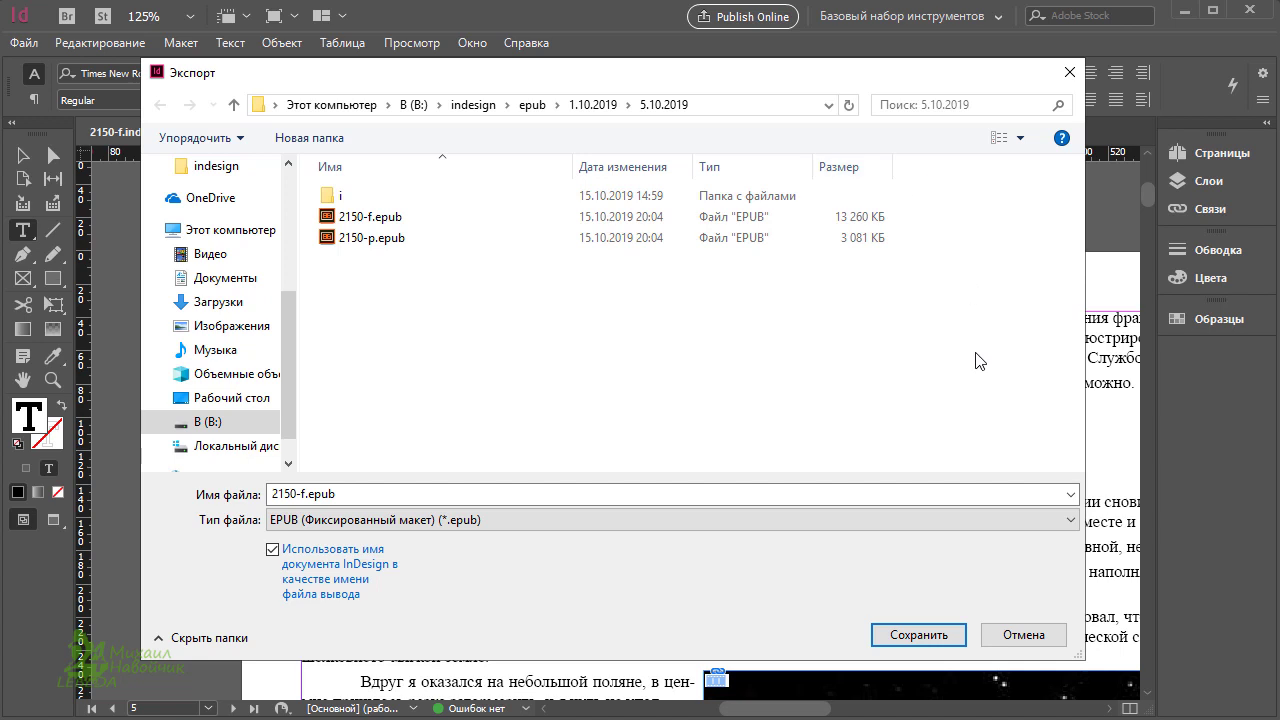
click(929, 632)
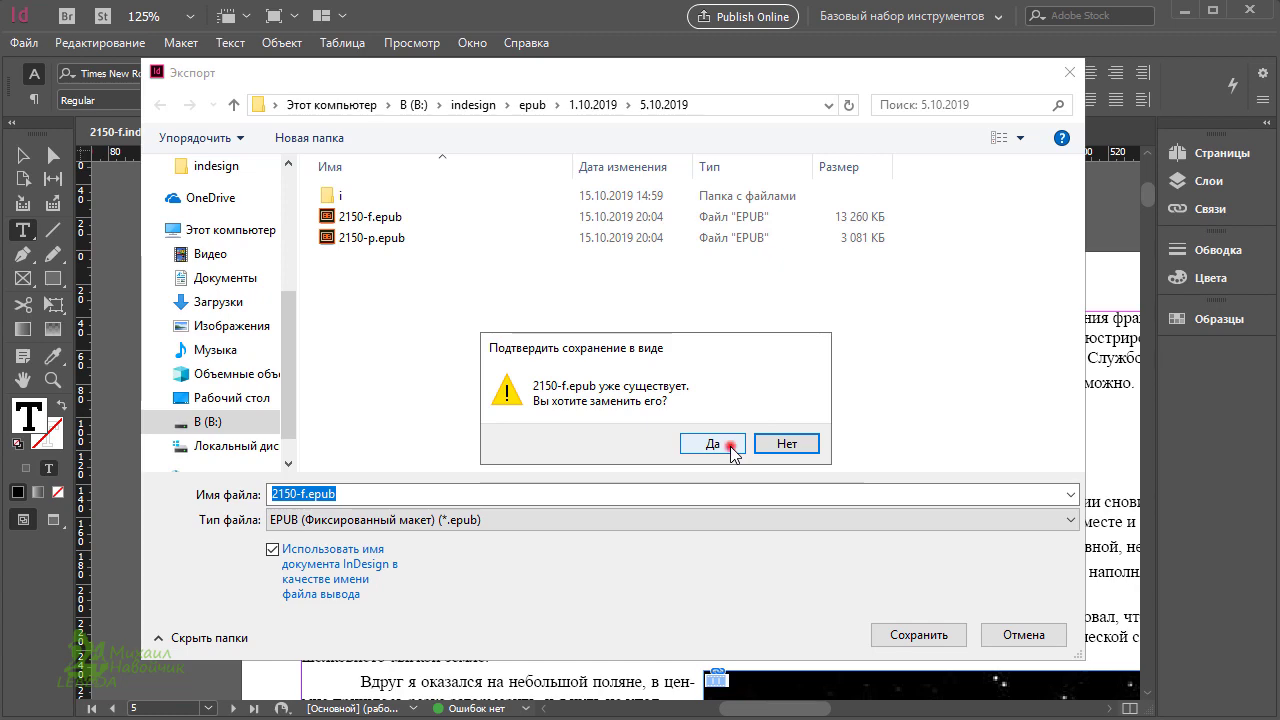
click(731, 447)
Set the title in the EPUB metadata to "2150" and run the fixed-layout export
click(340, 161)
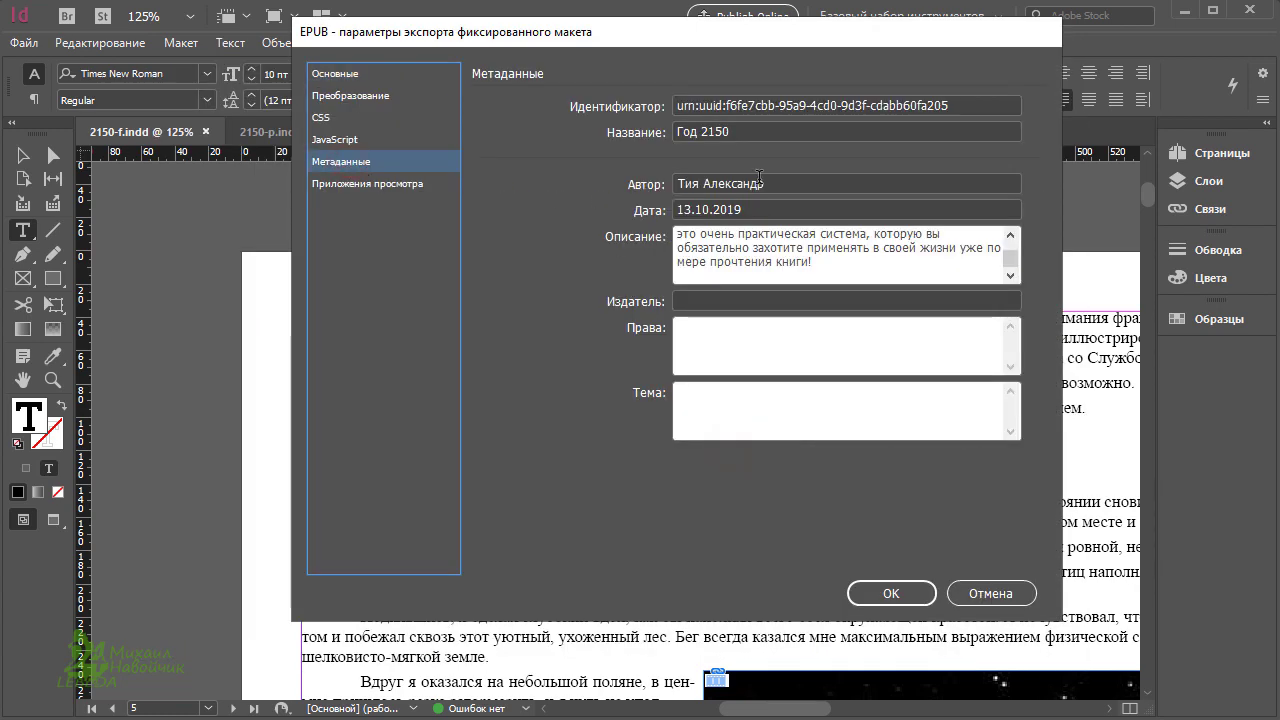
click(704, 131)
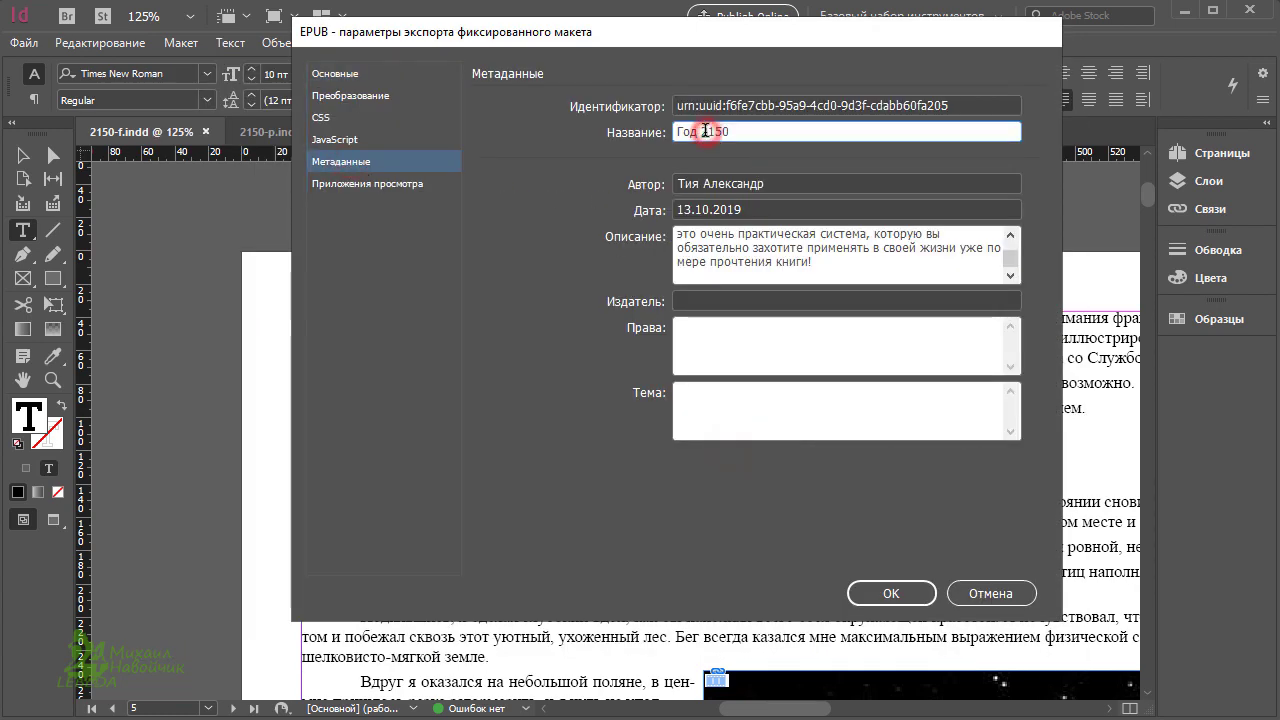
key(BackSpace)
key(BackSpace)
key(BackSpace)
key(BackSpace)
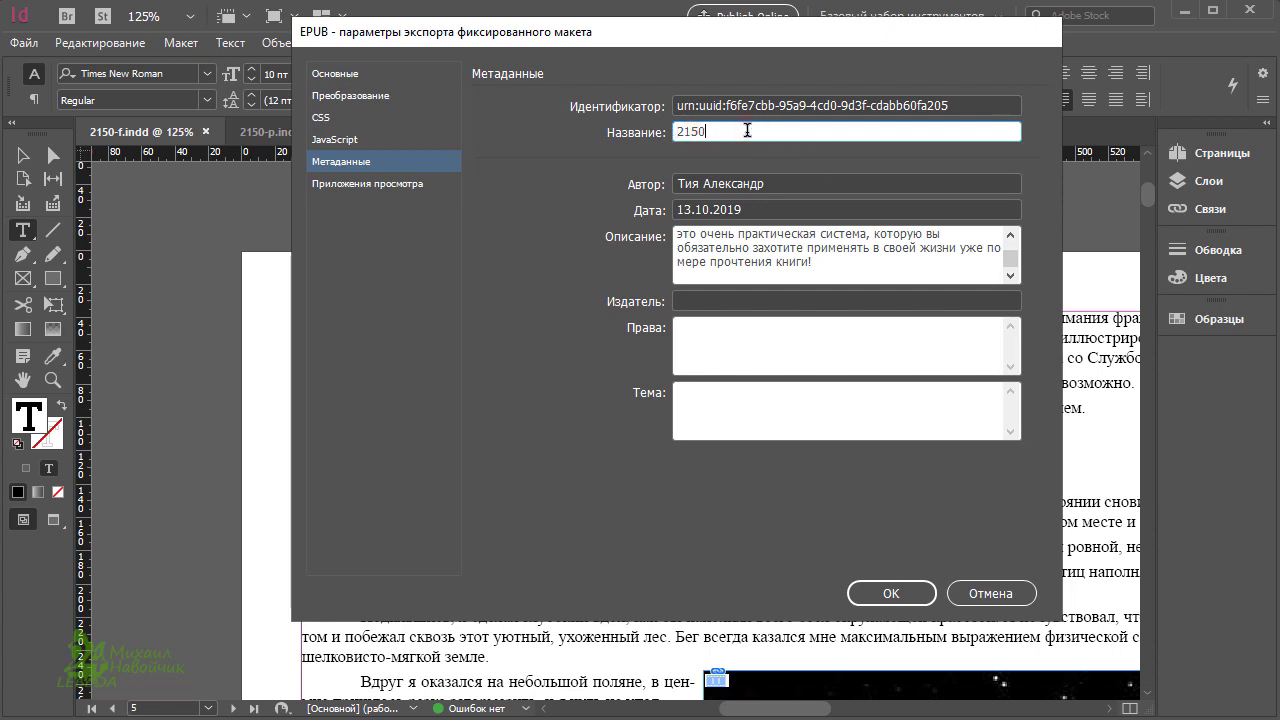
click(900, 596)
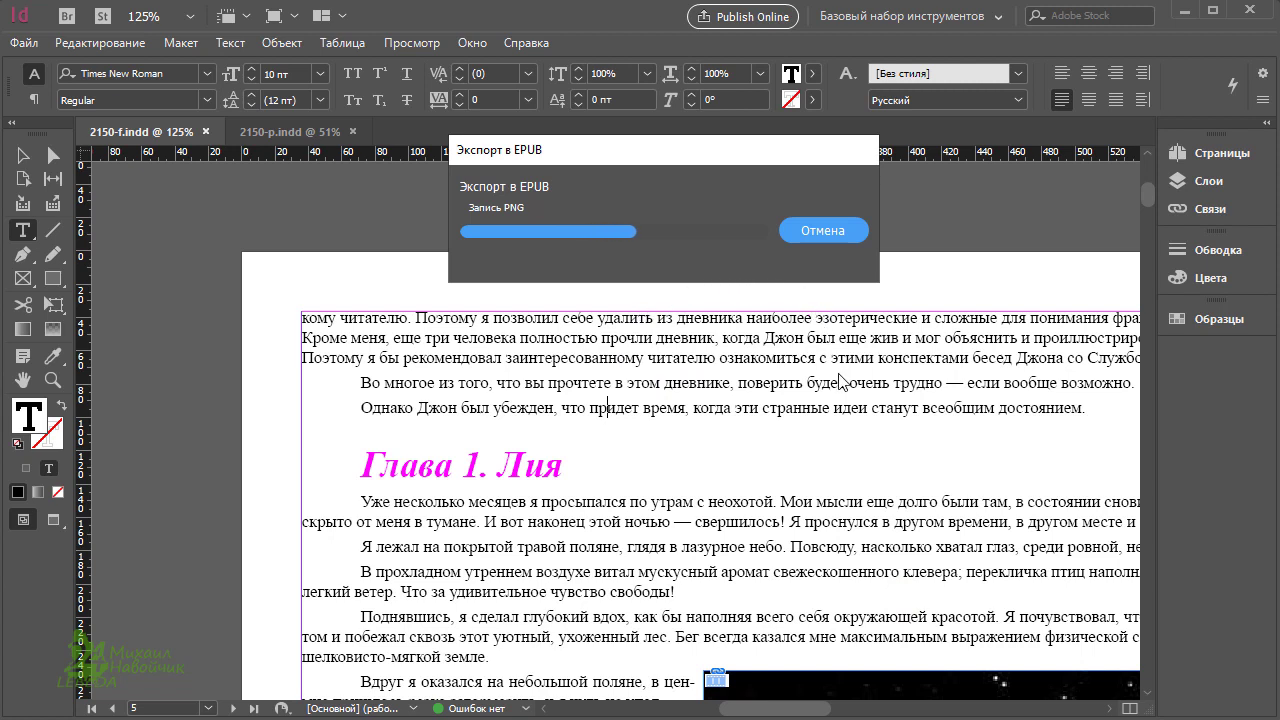
click(928, 541)
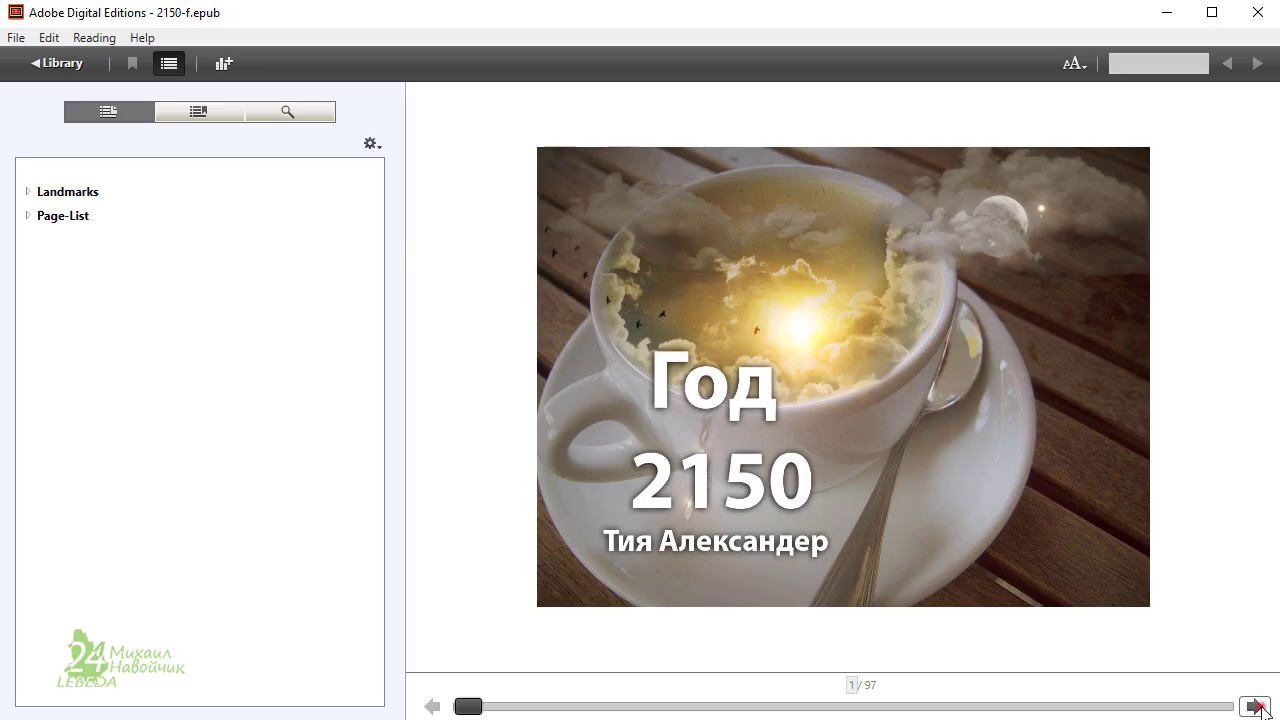
Page through the exported 2150-f.epub in Adobe Digital Editions from the cover to page 6
click(1254, 706)
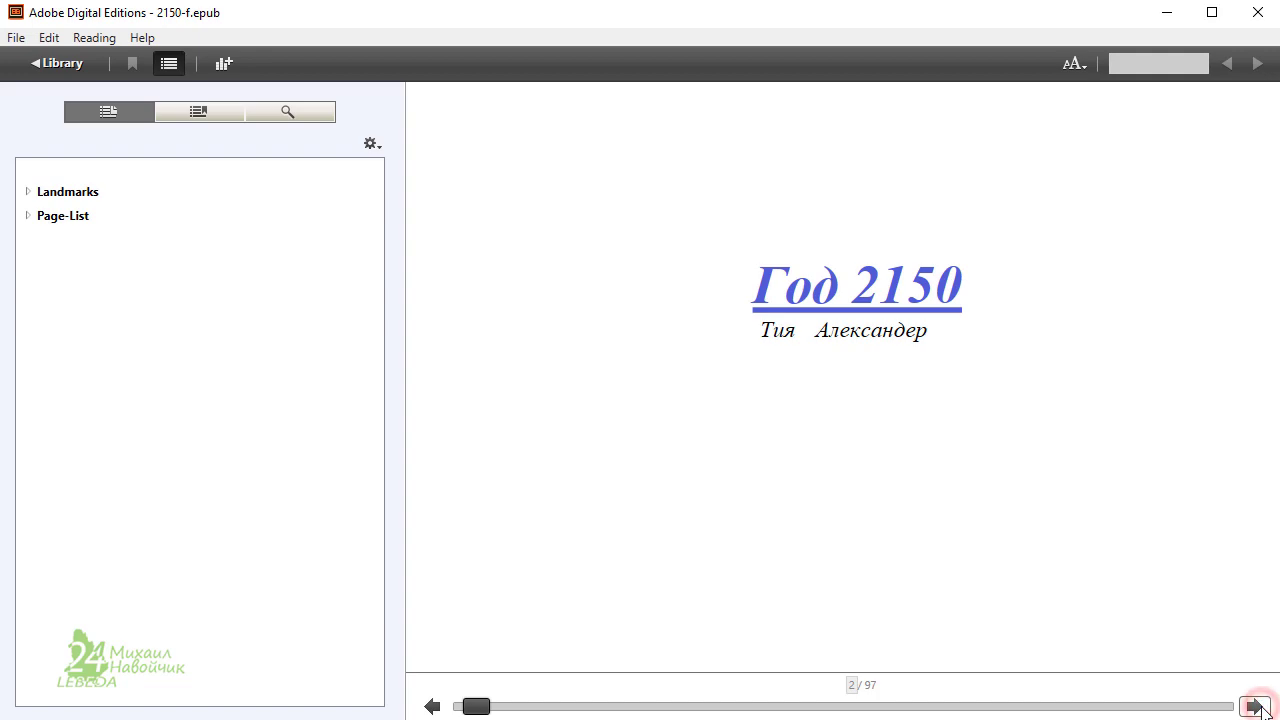
click(1257, 707)
click(1257, 707)
click(1257, 707)
click(1257, 707)
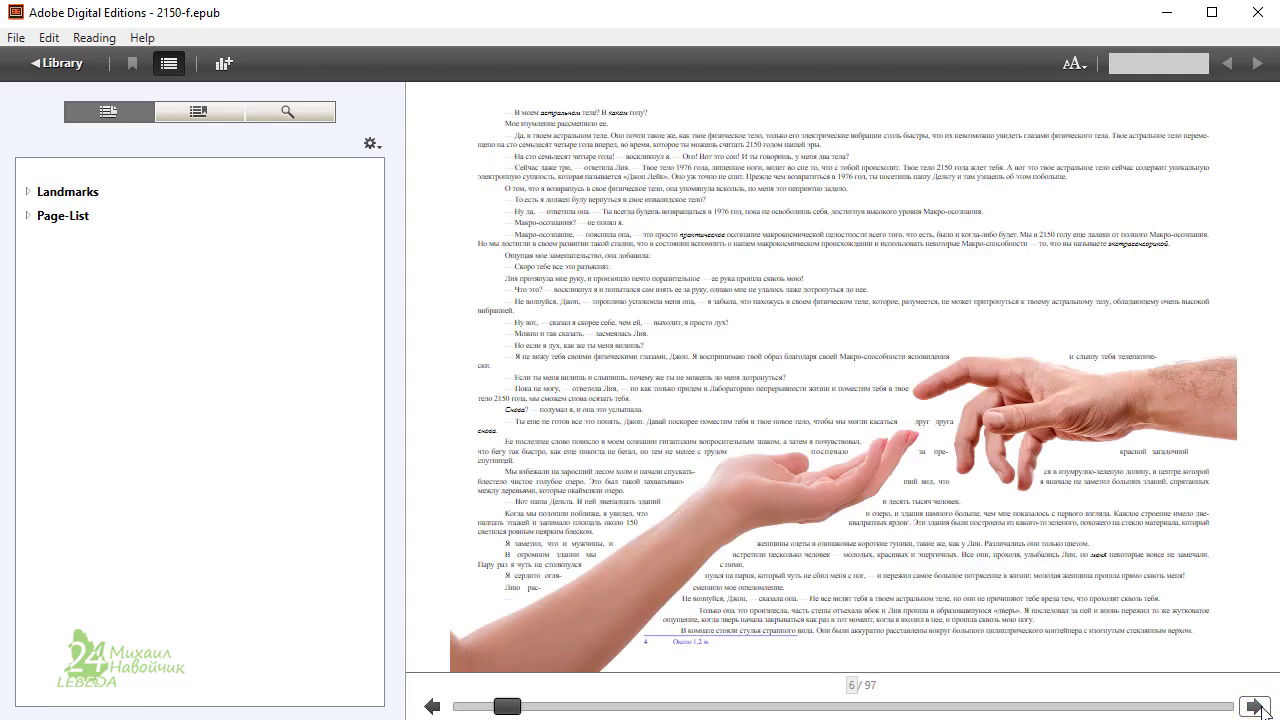
Check the book's navigation by visiting the Index and Cover landmarks and pages 2 and 7 of the Page-List, and close the reader
click(26, 191)
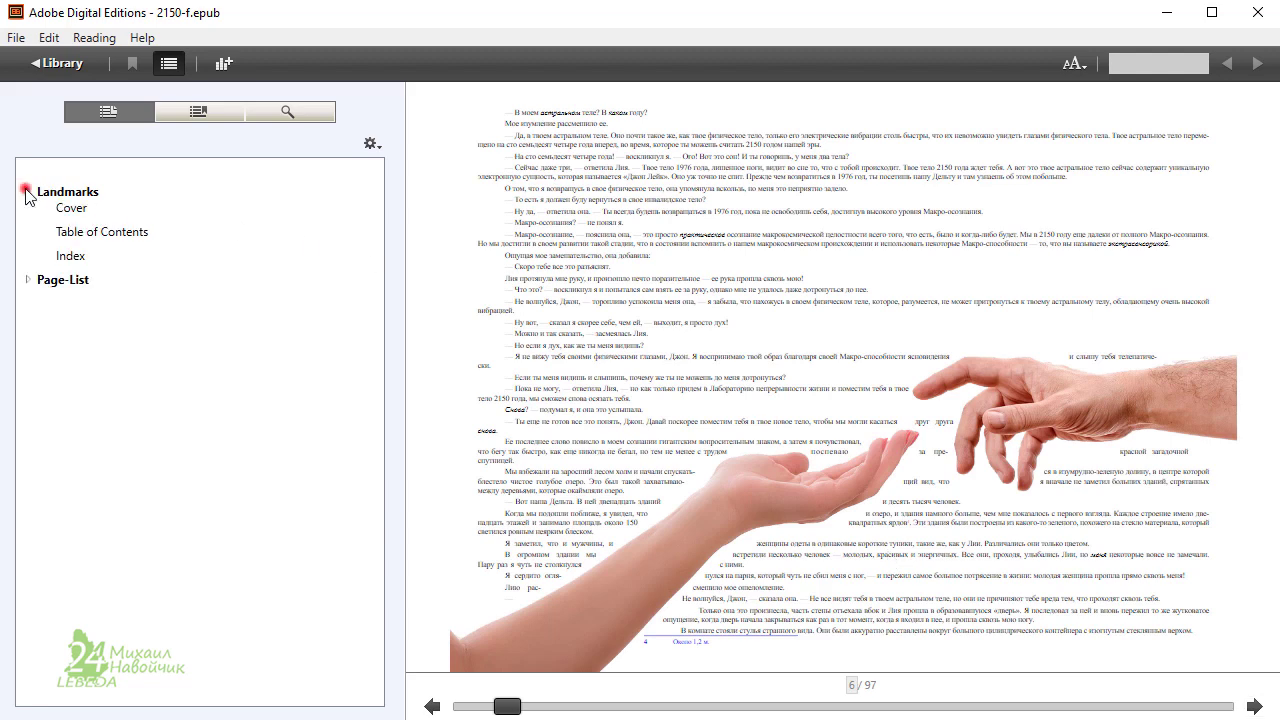
click(40, 280)
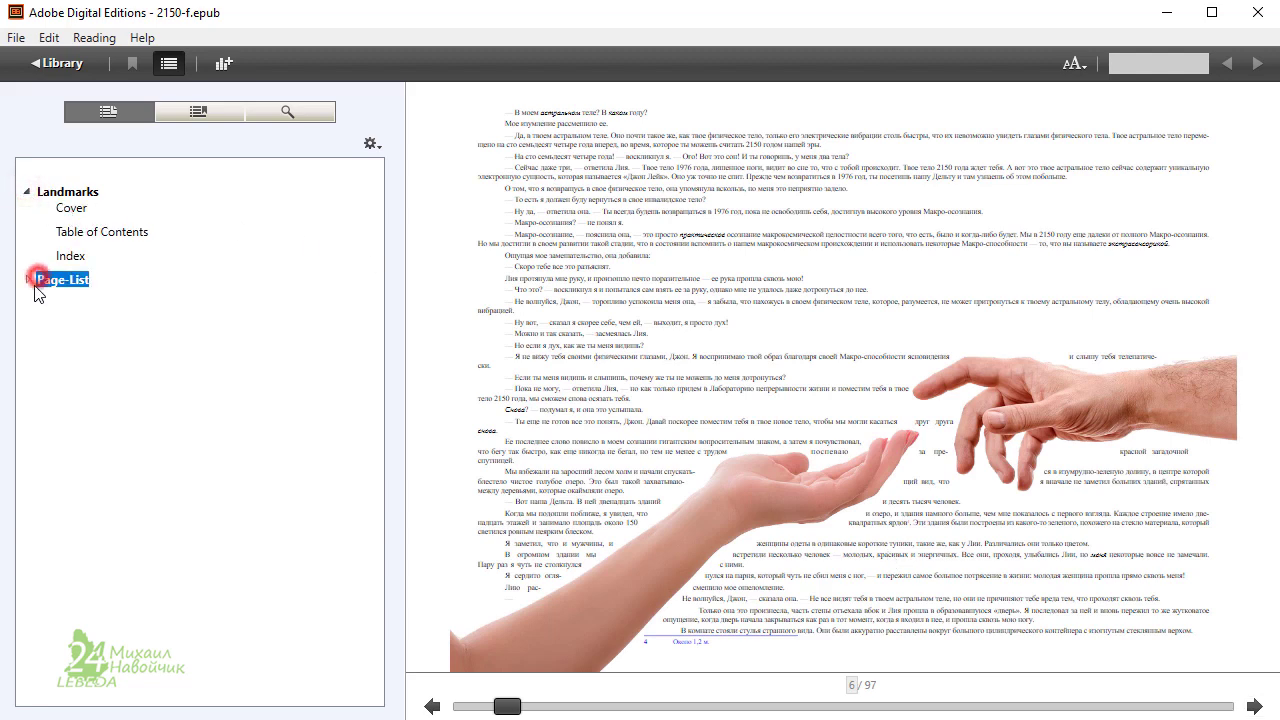
click(72, 255)
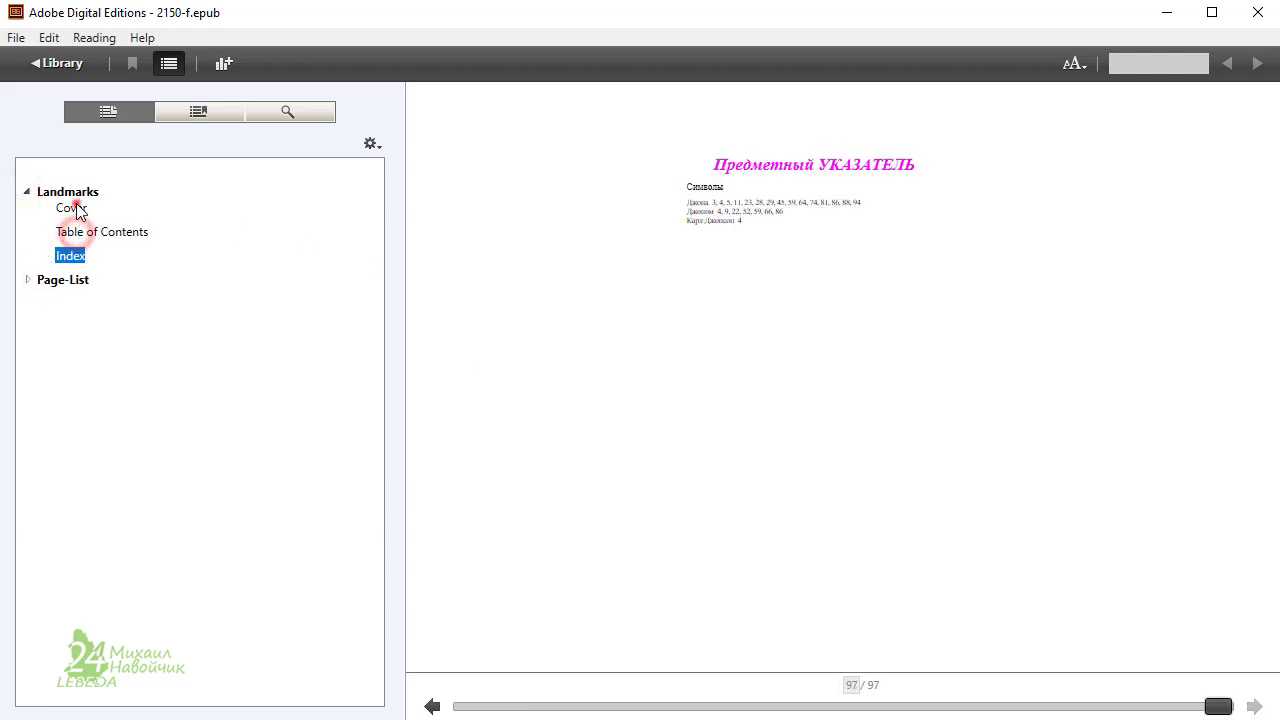
click(75, 208)
double_click(50, 280)
click(58, 319)
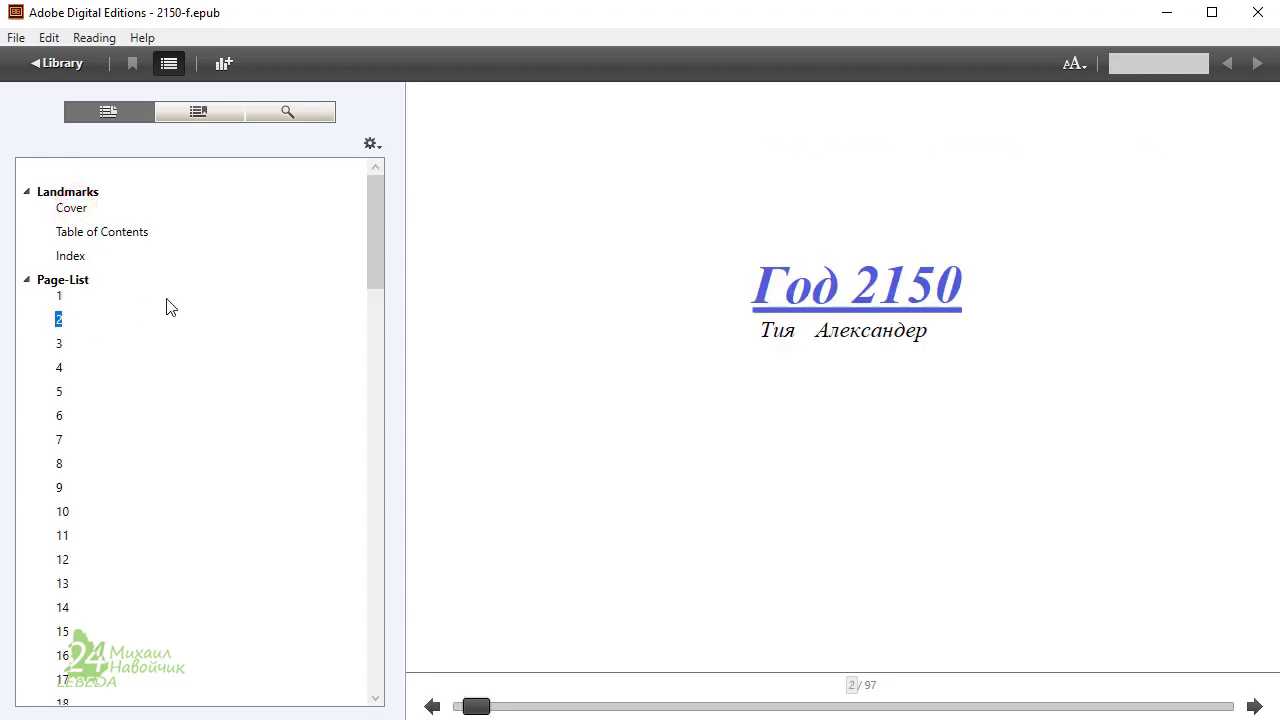
click(60, 428)
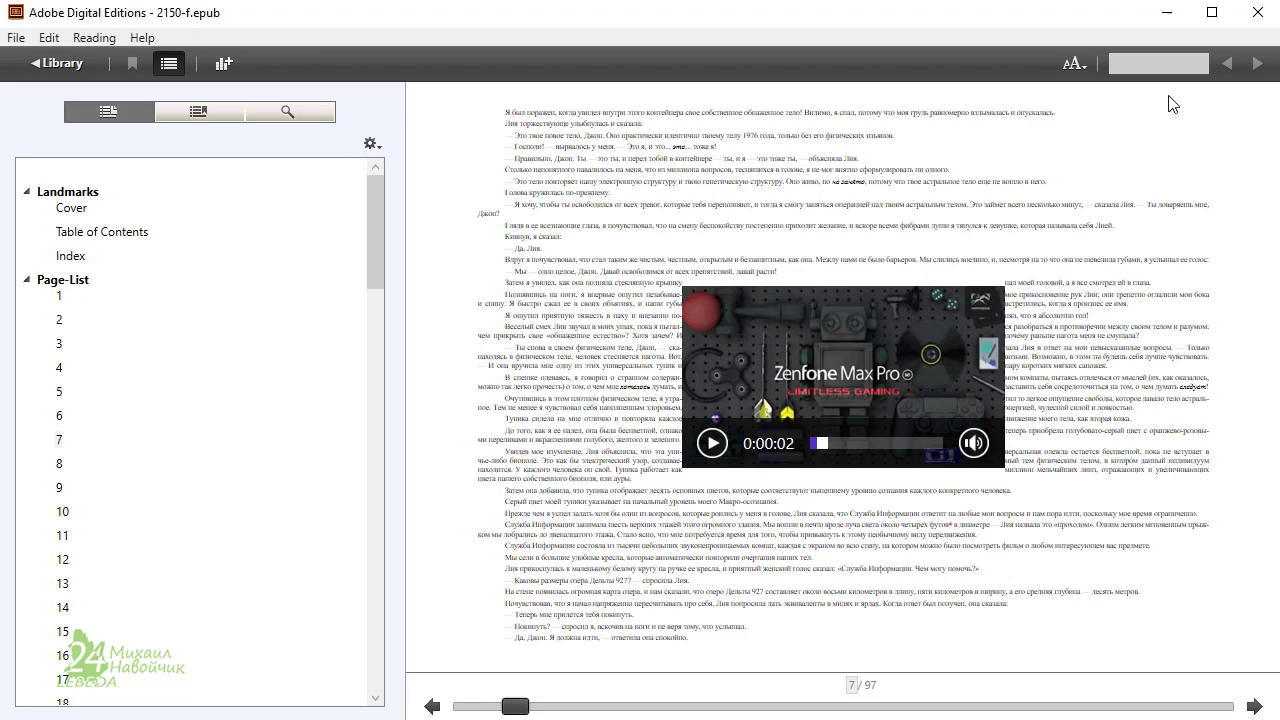
click(1258, 17)
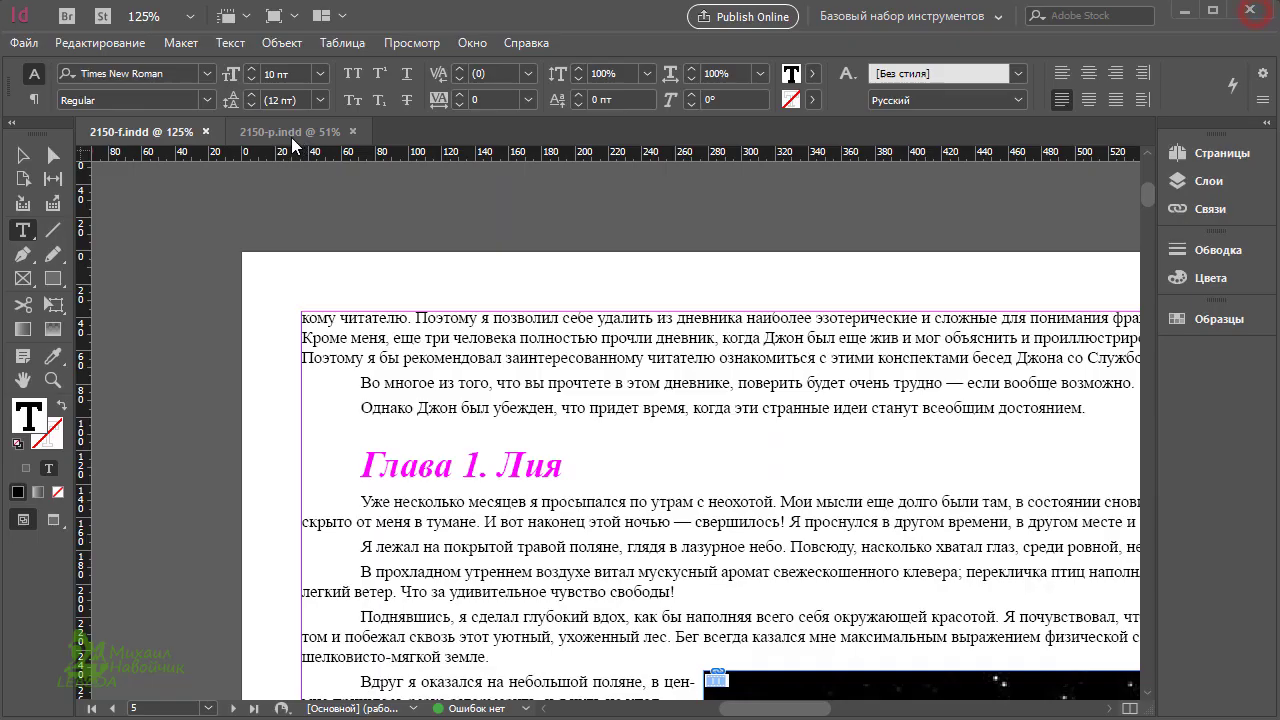
Export 2150-p.indd as a reflowable-layout EPUB named 2150-p.epub, replacing the existing file
click(290, 138)
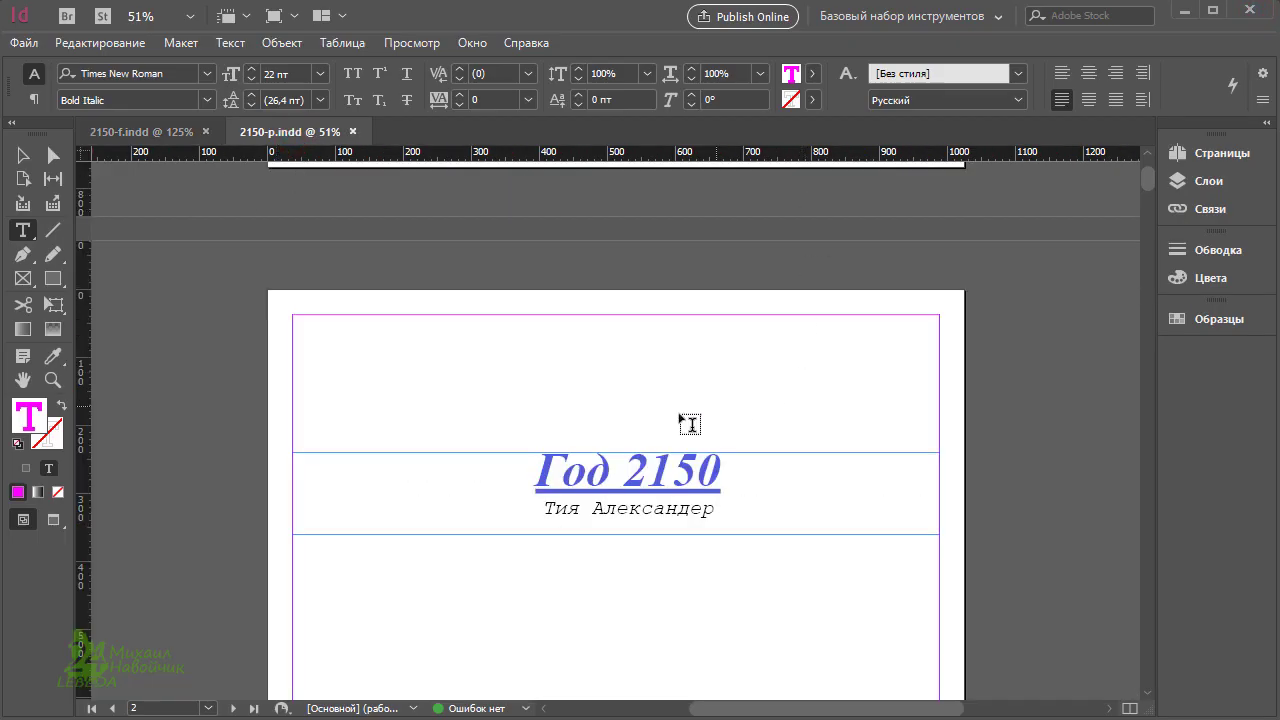
click(24, 43)
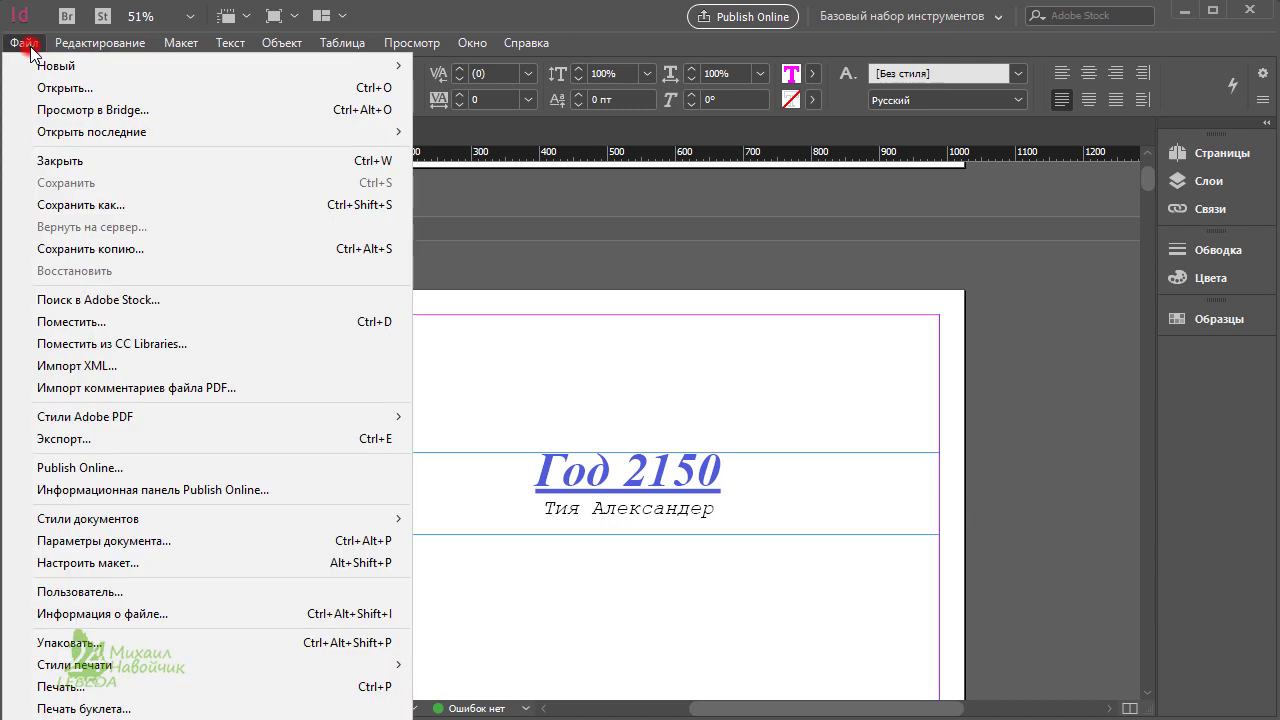
click(247, 440)
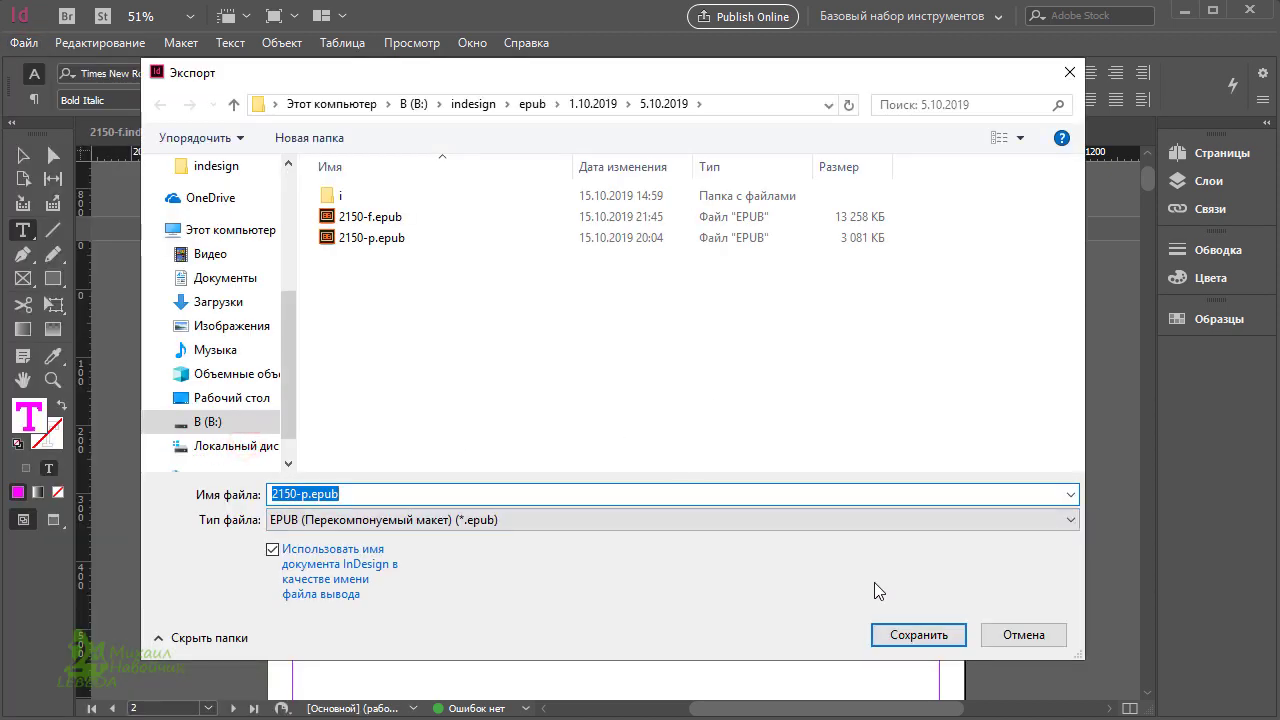
click(567, 521)
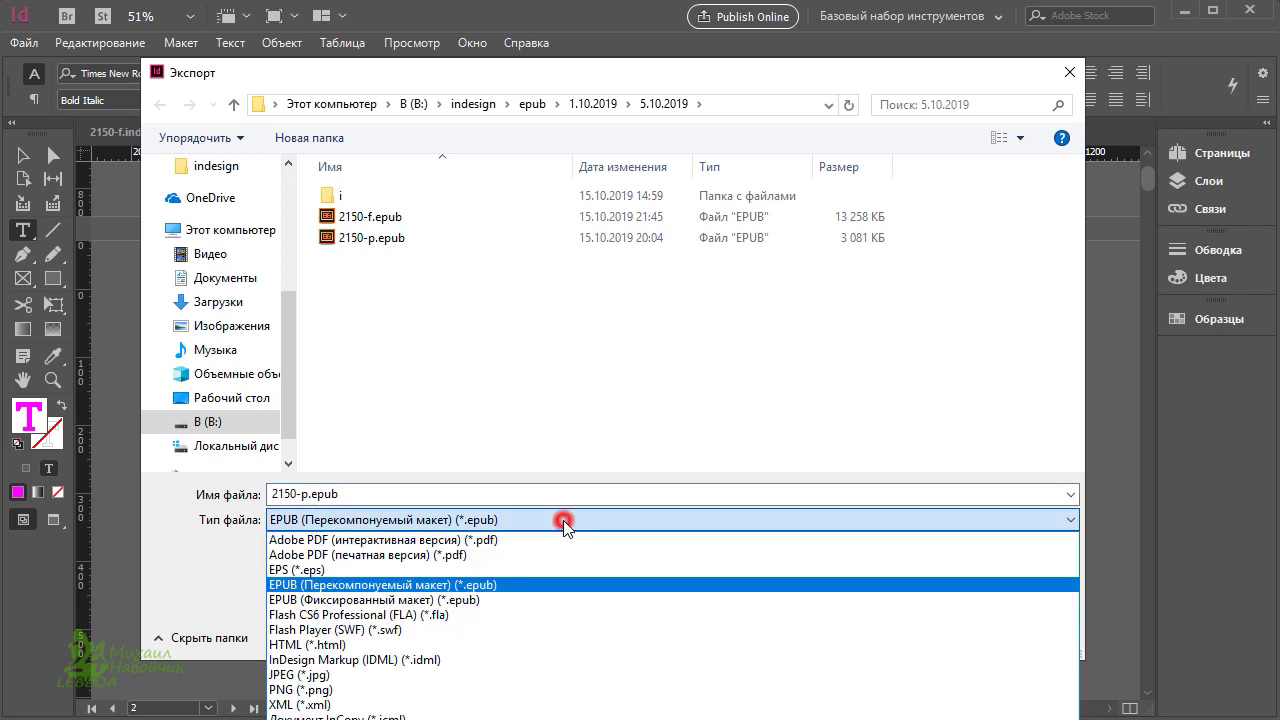
click(486, 585)
click(918, 634)
click(716, 445)
Try EPUB 3.0 as the export version and return it to EPUB 2.0.1
click(667, 129)
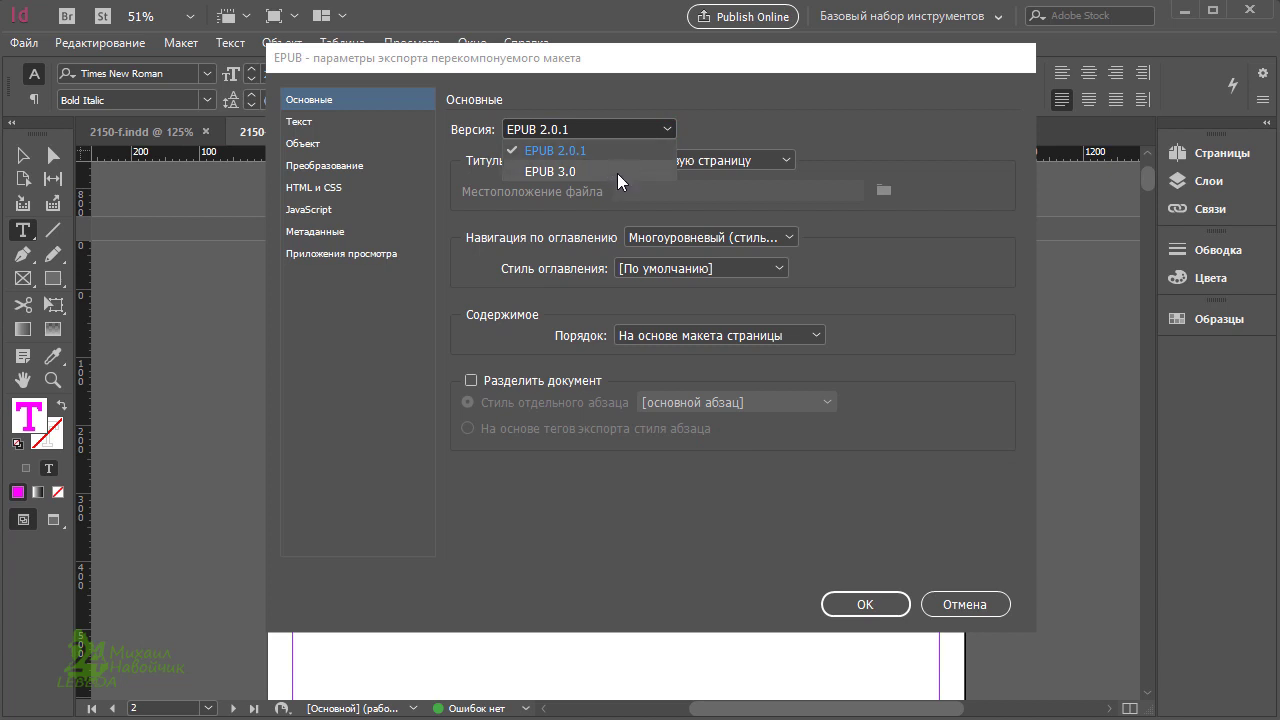
click(620, 172)
click(650, 128)
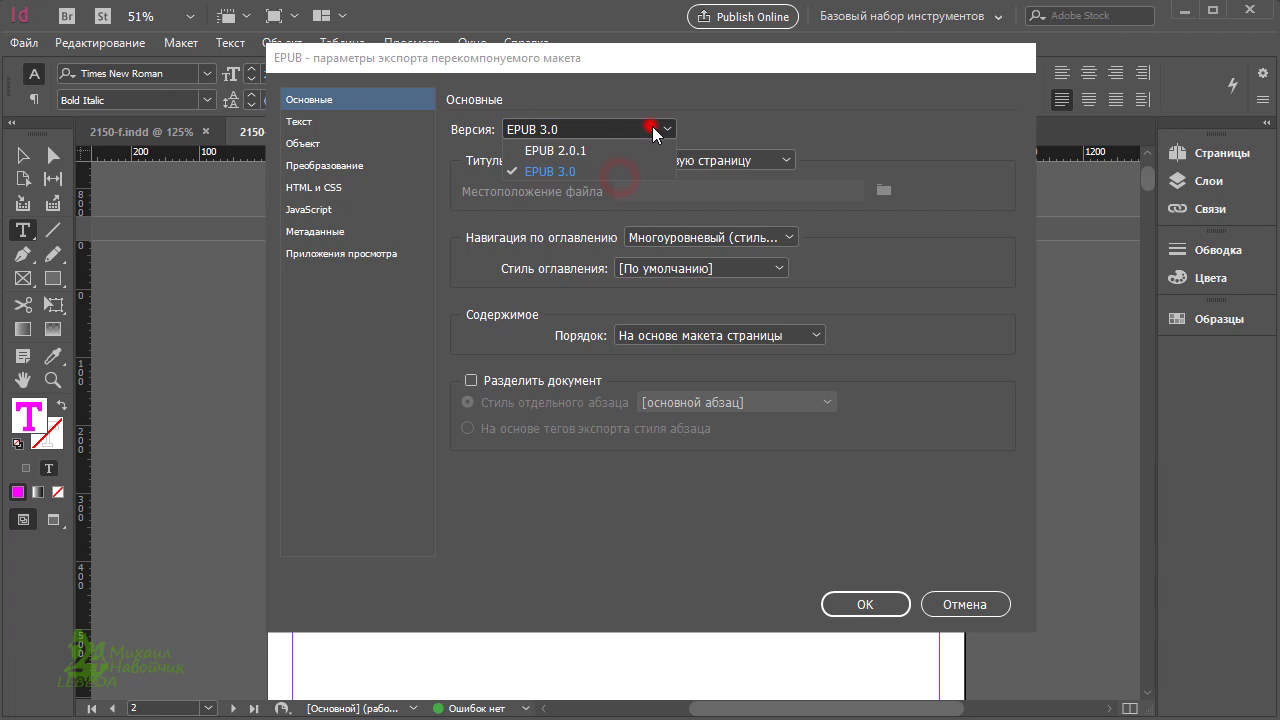
click(632, 150)
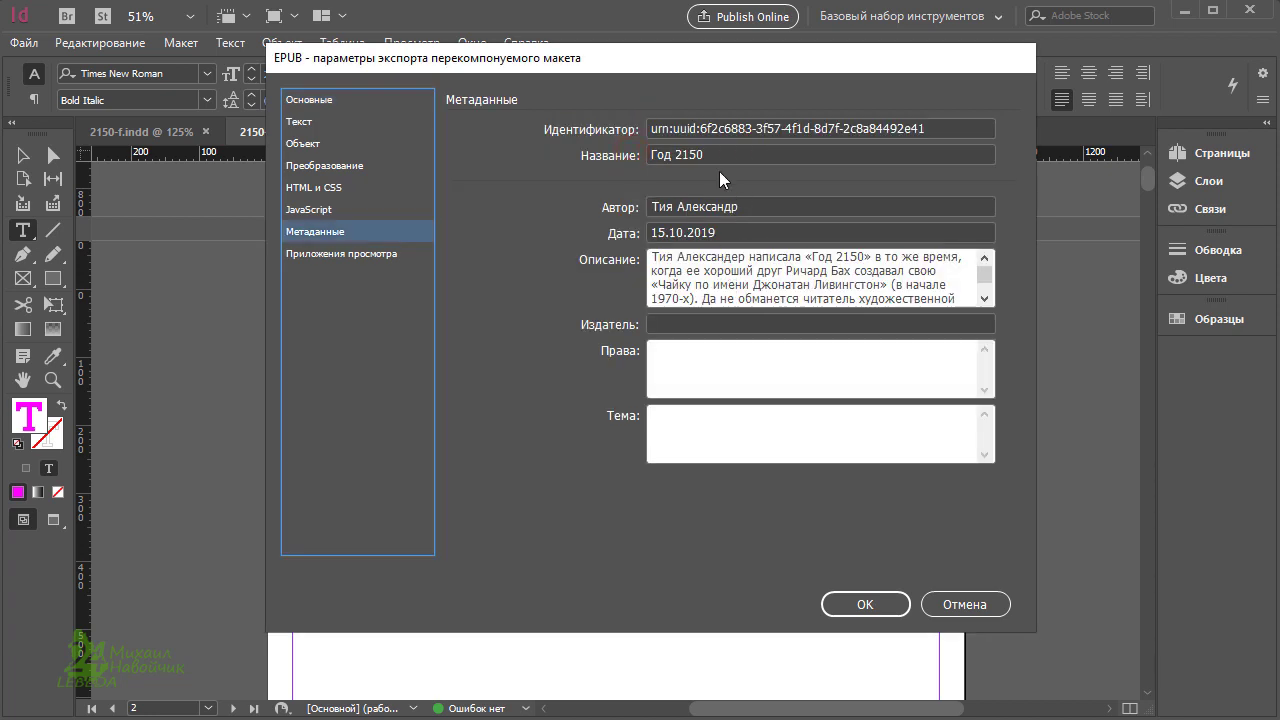
Keep "Год 2150" as the title in the EPUB metadata and run the reflowable export
click(720, 150)
double_click(720, 150)
click(715, 150)
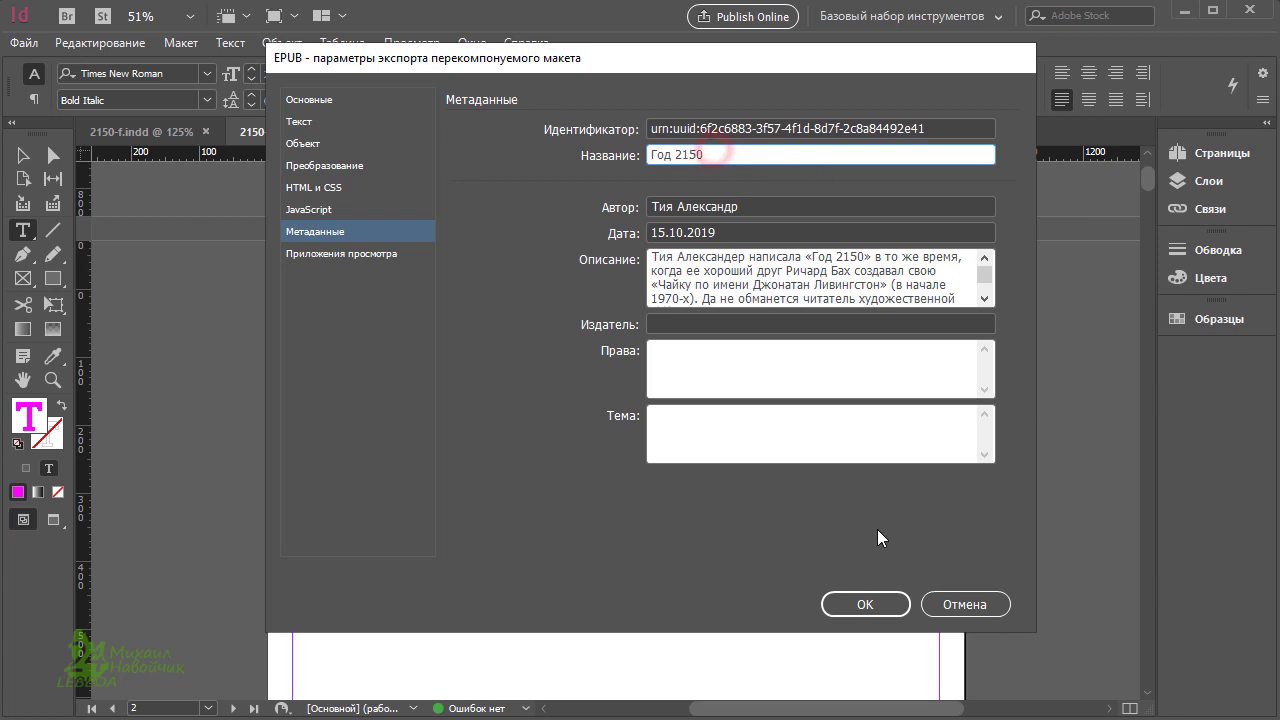
click(880, 604)
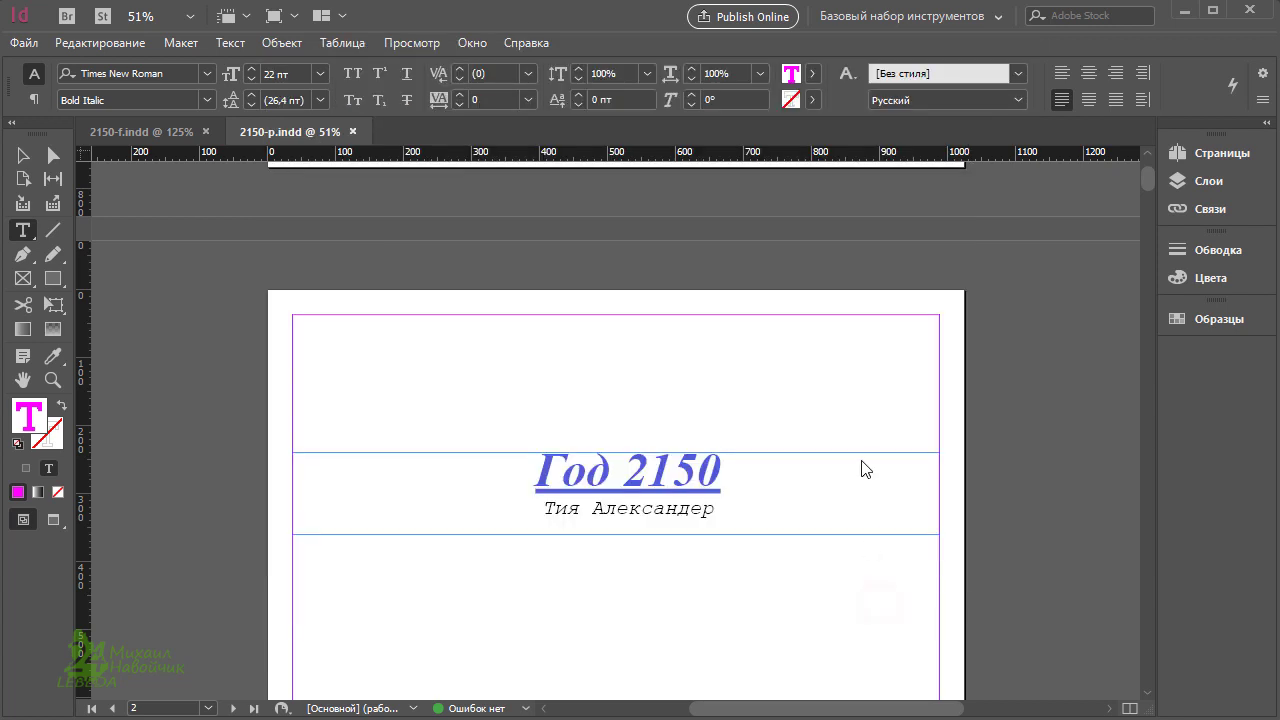
click(875, 552)
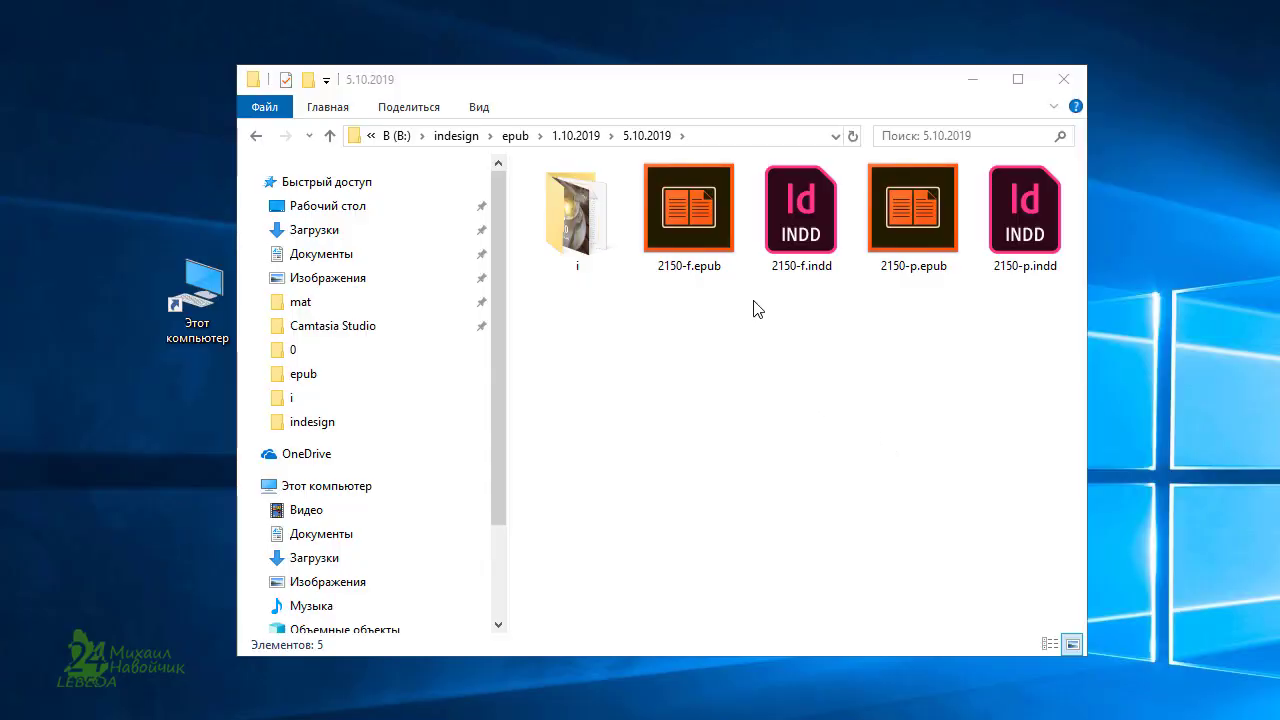
click(694, 246)
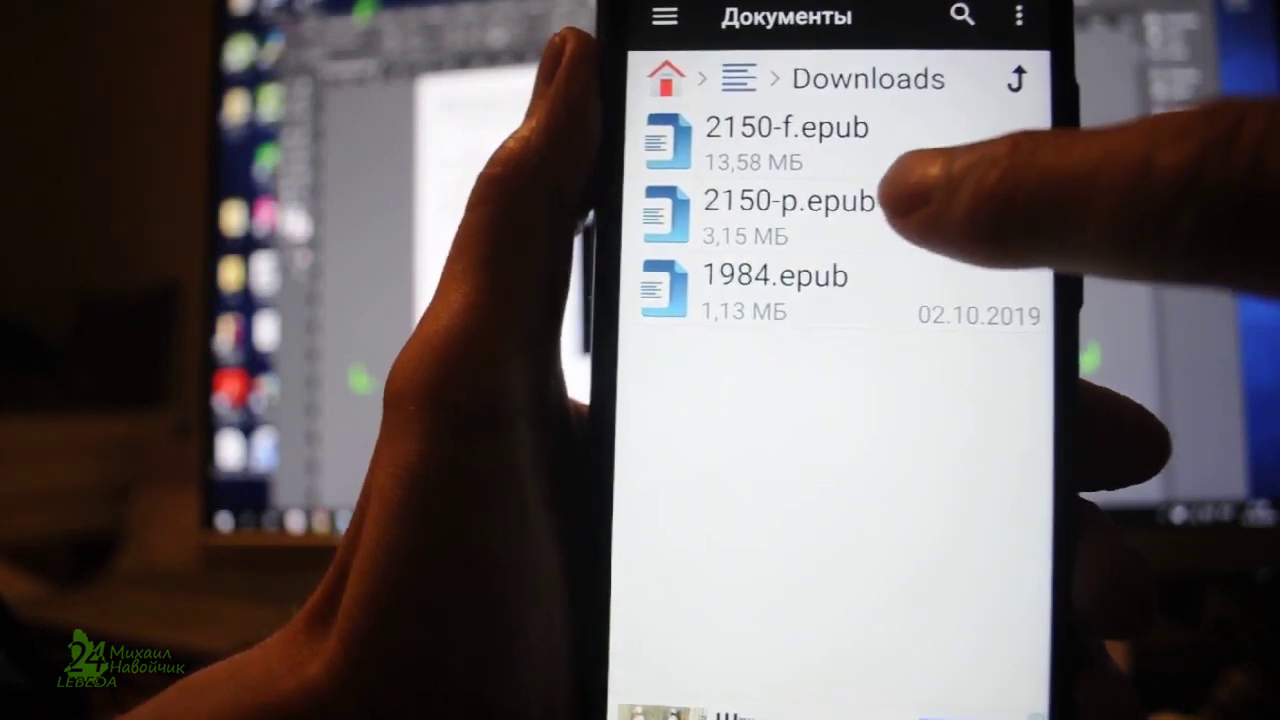
click(890, 215)
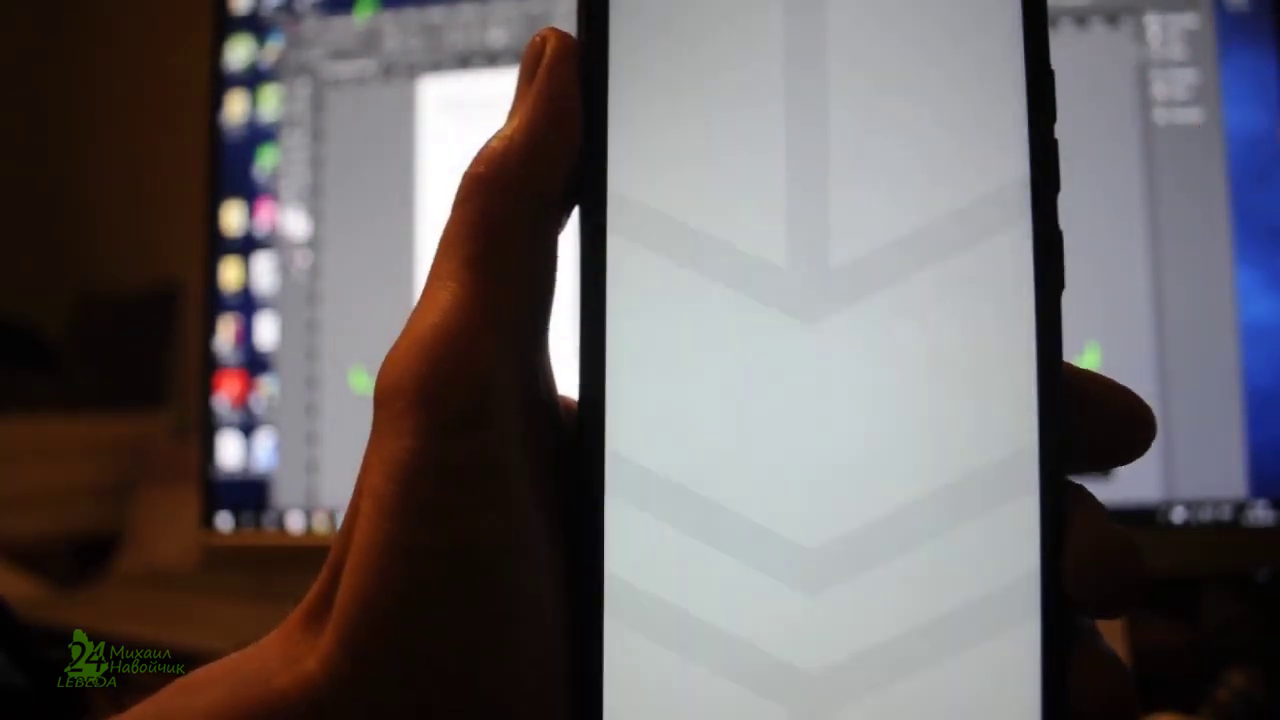